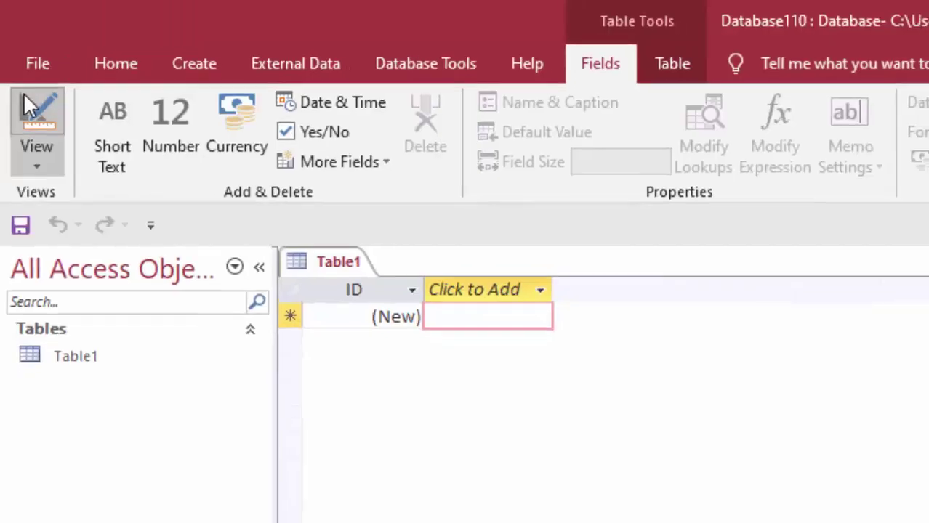
Save the new table under the name Category.
key("ctrl+s")
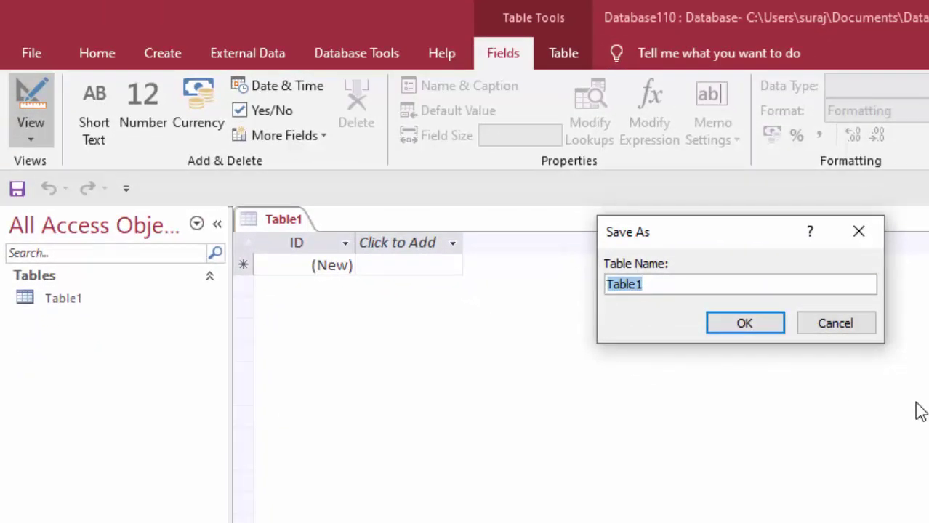
key("BackSpace")
type("P")
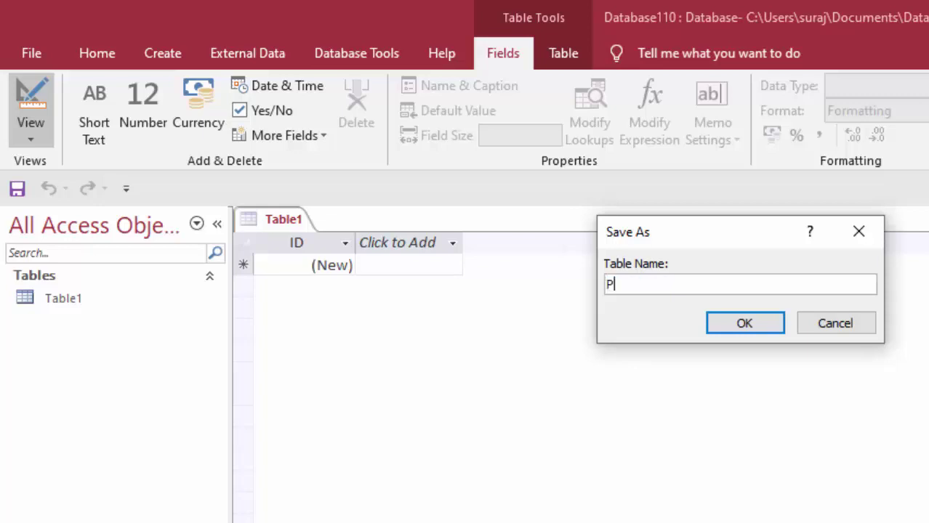
type("roduct")
key("ctrl+a")
type("Category")
key("Return")
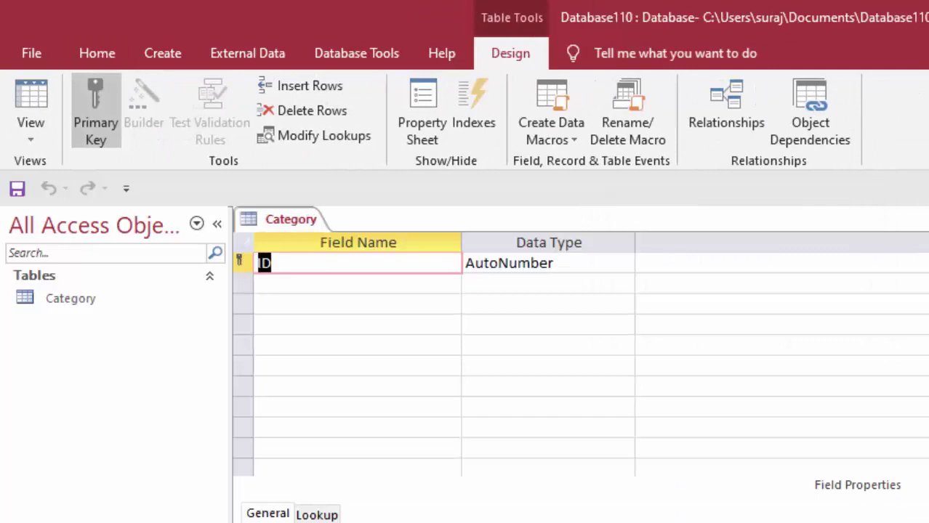
Rename the ID key field to Category and set its data type to Short Text.
key("BackSpace")
type("C")
type("ateg")
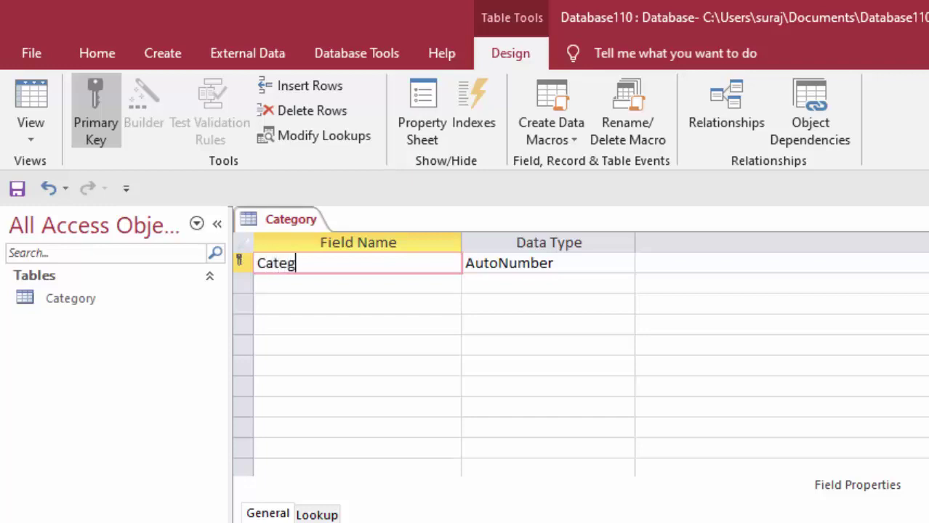
type("ory")
left_click(582, 264)
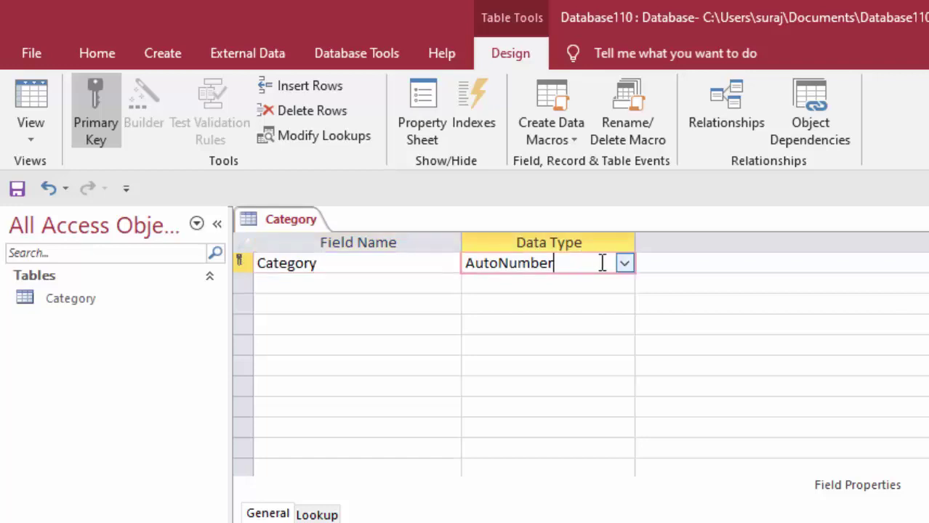
left_click(624, 263)
type("s")
key("Return")
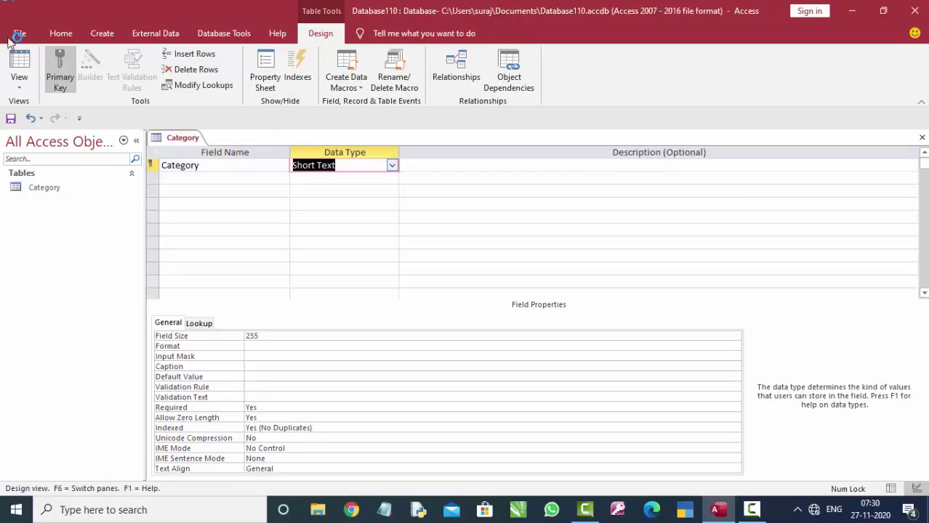
Switch to Datasheet view and enter the records Grocery, Electronics, Electrics and Books.
left_click(20, 64)
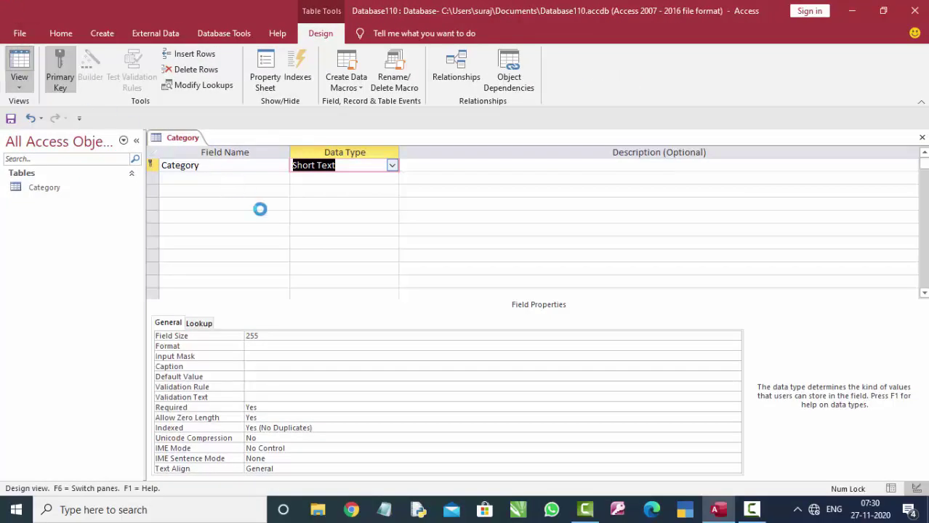
left_click(438, 295)
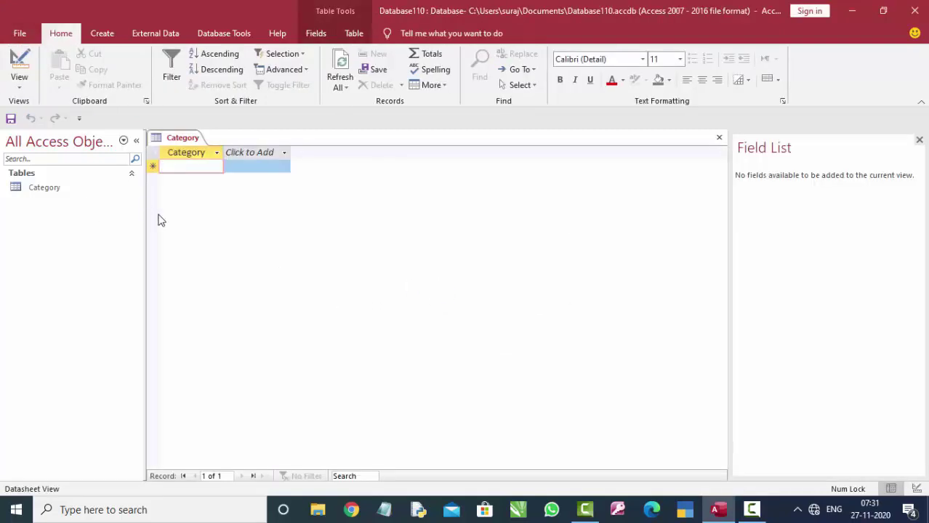
type("G")
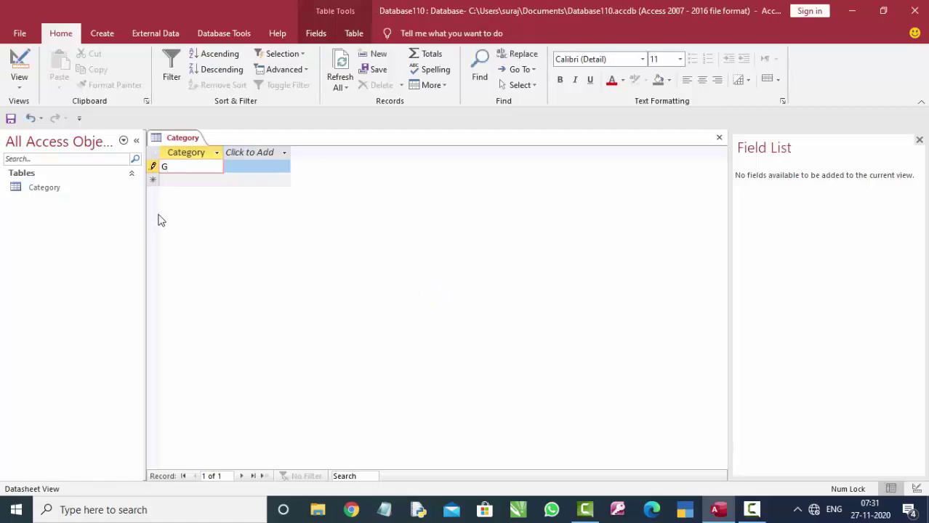
type("roce")
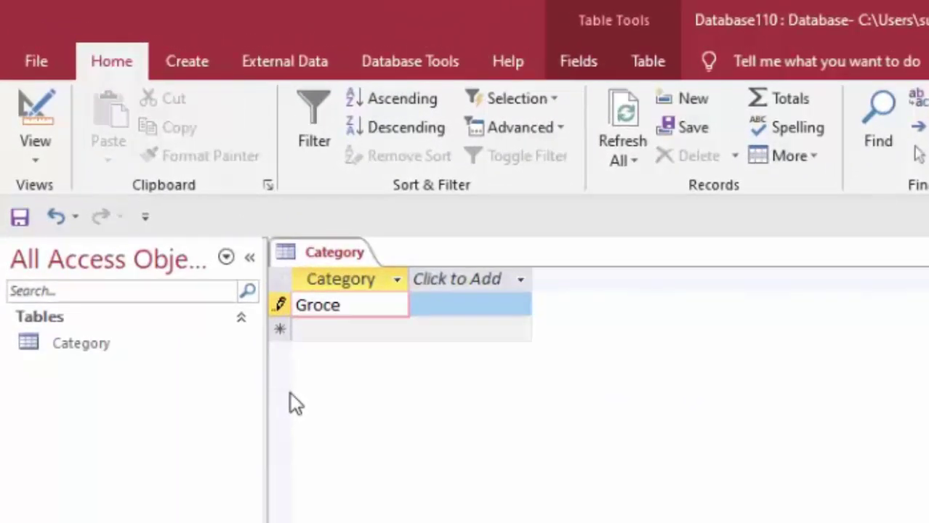
type("ry")
key("Return")
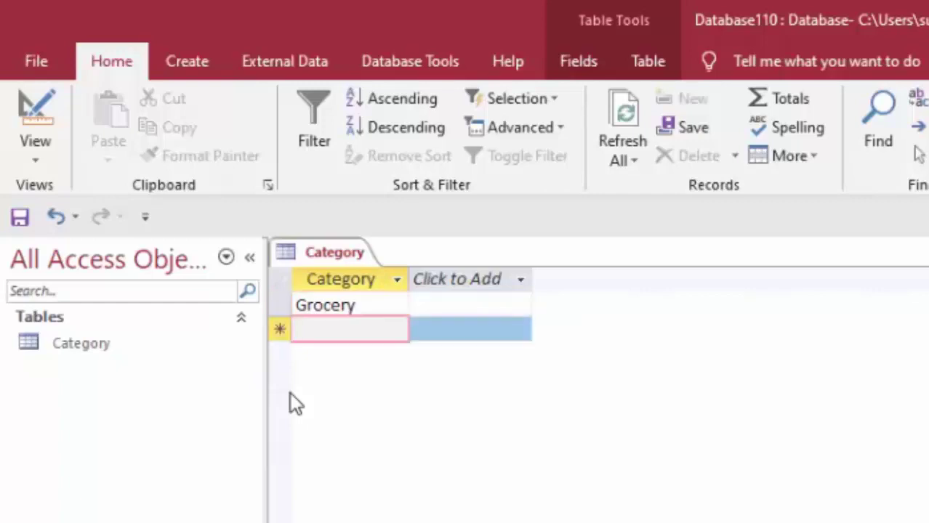
type("Ele")
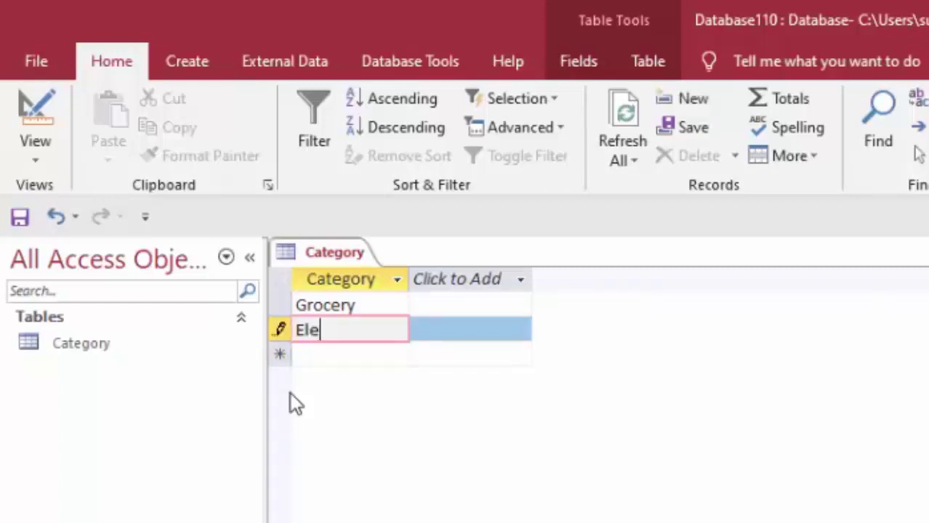
type("ctro")
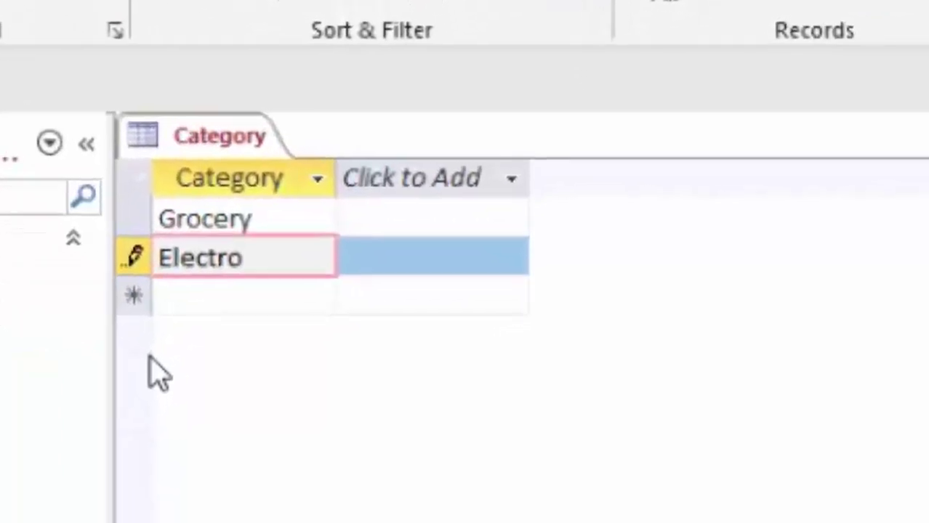
type("nics")
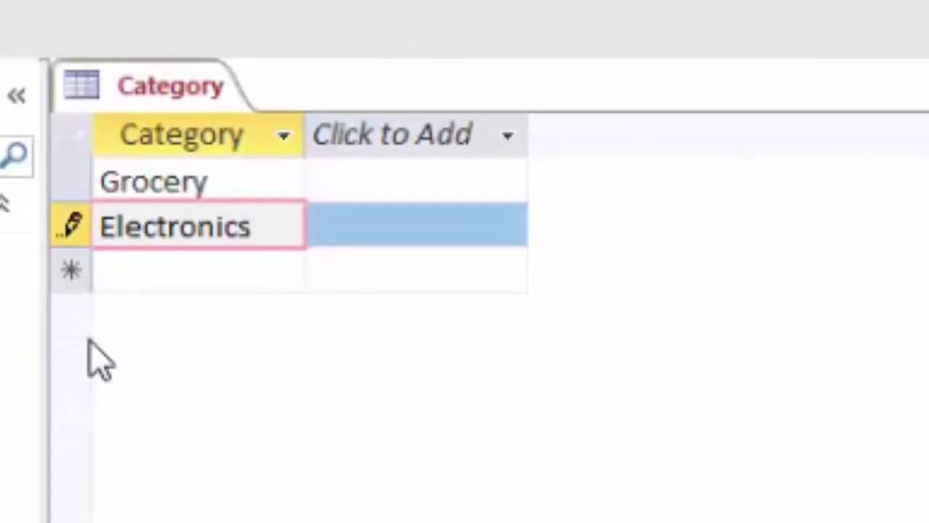
key("Return")
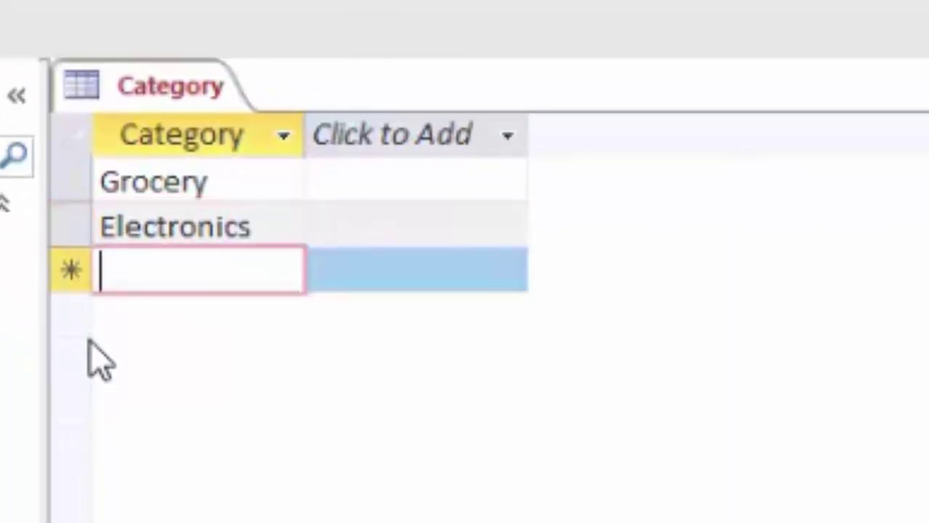
type("Elec")
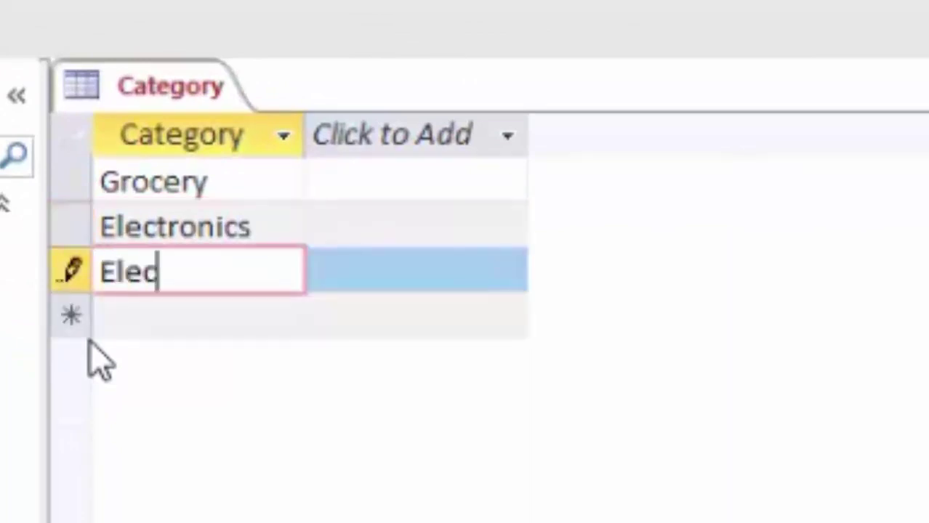
type("trics")
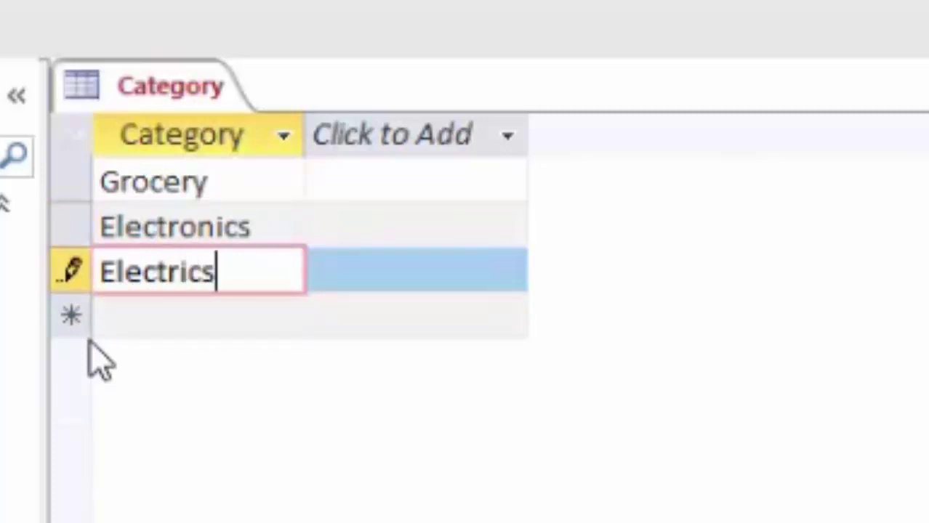
key("Return")
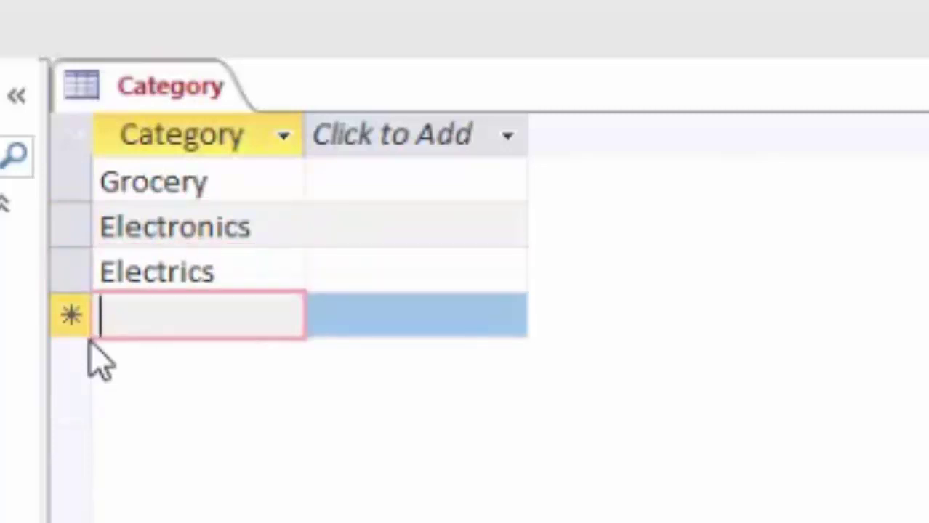
type("B")
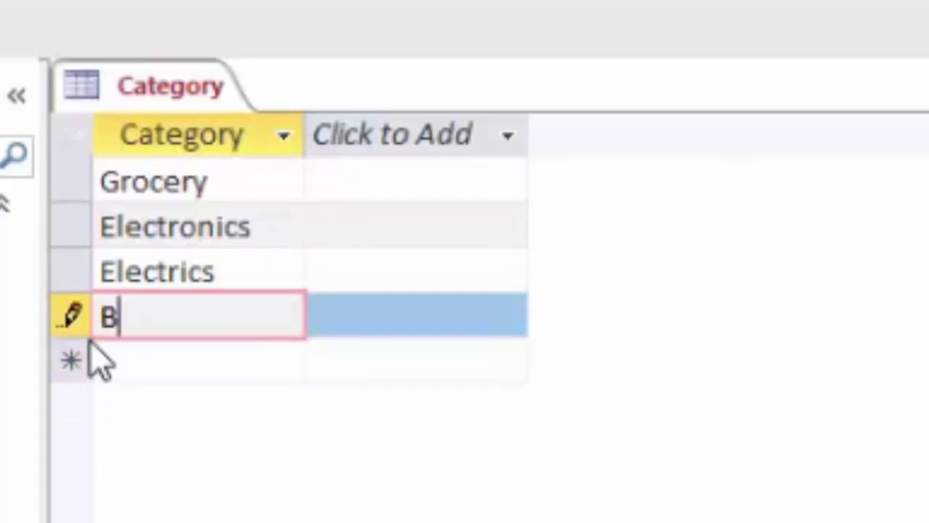
type("ooks")
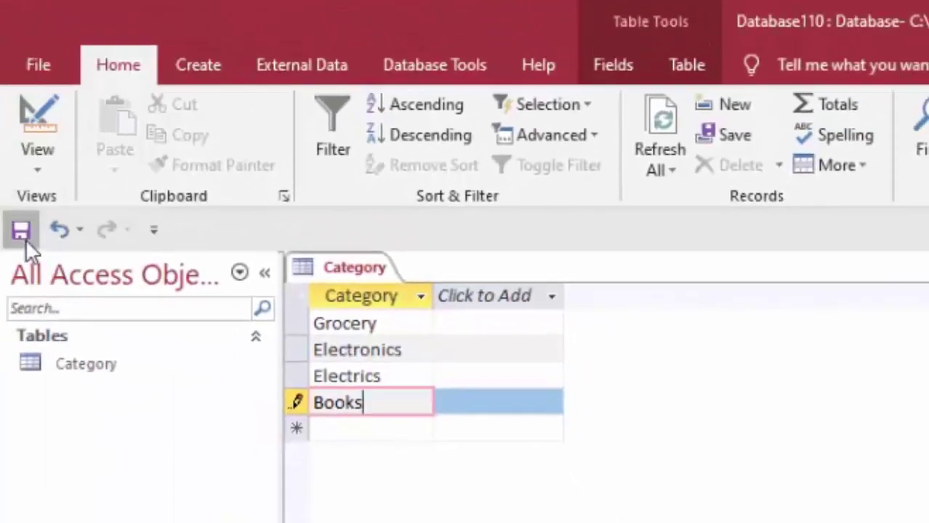
left_click(26, 239)
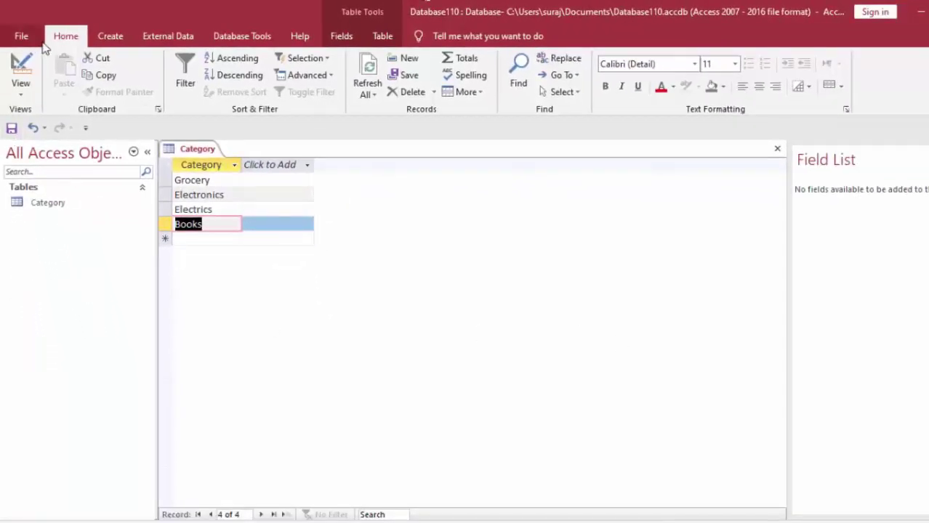
Create a new design-view table with primary key Product and a second field Category.
left_click(115, 36)
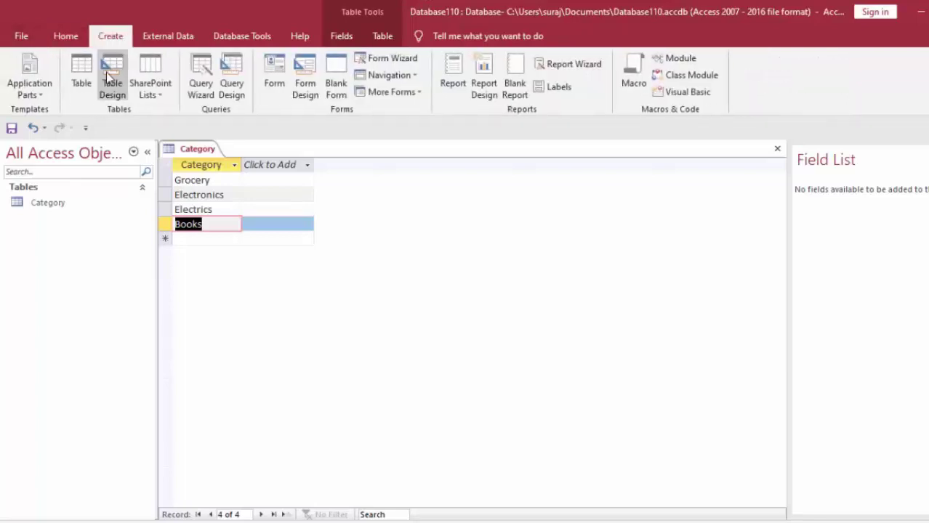
left_click(110, 76)
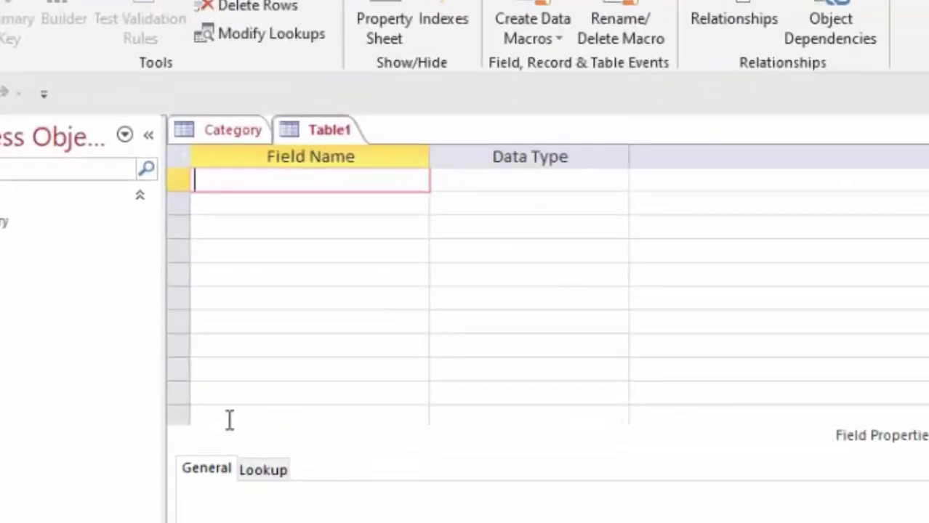
type("Pr")
type("o")
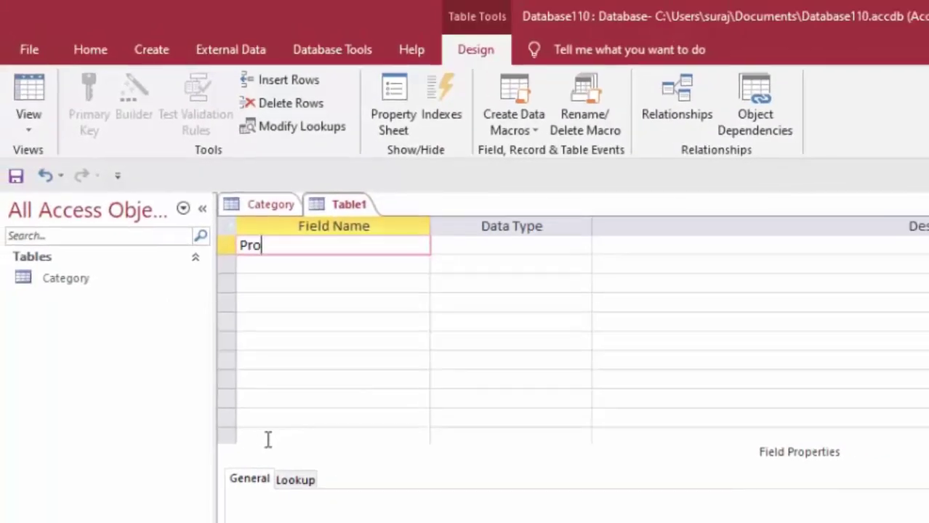
type("duct")
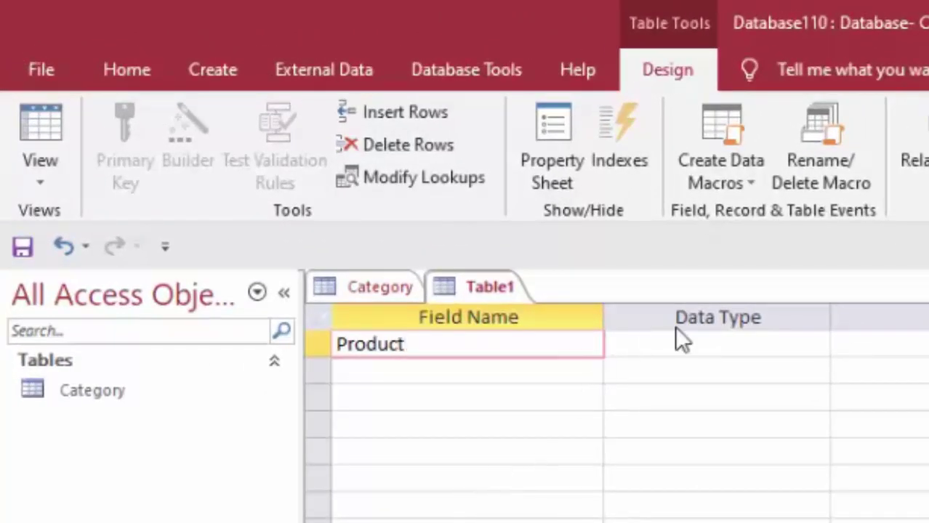
left_click(681, 343)
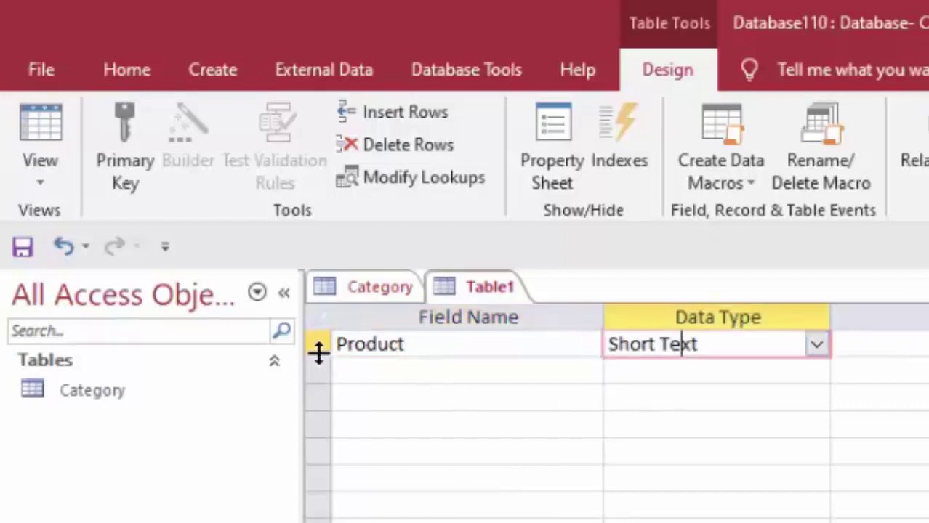
left_click(142, 129)
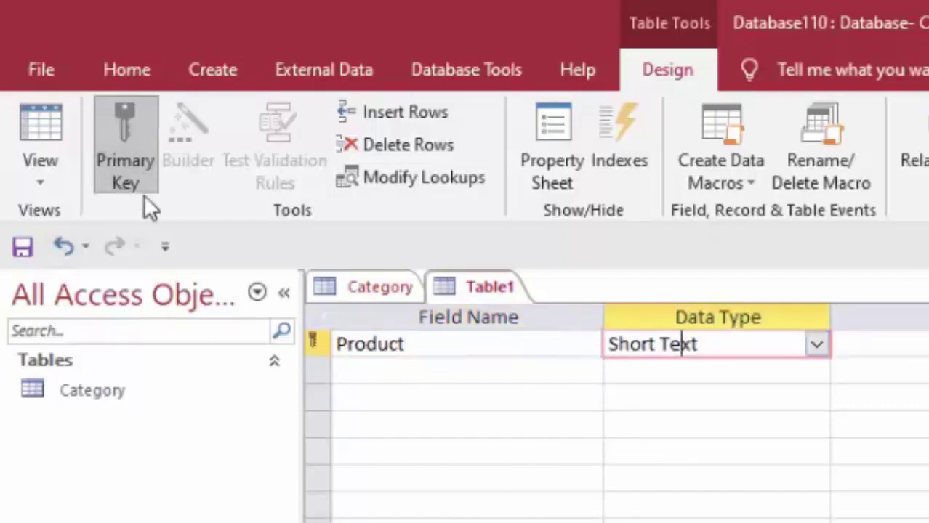
left_click(378, 374)
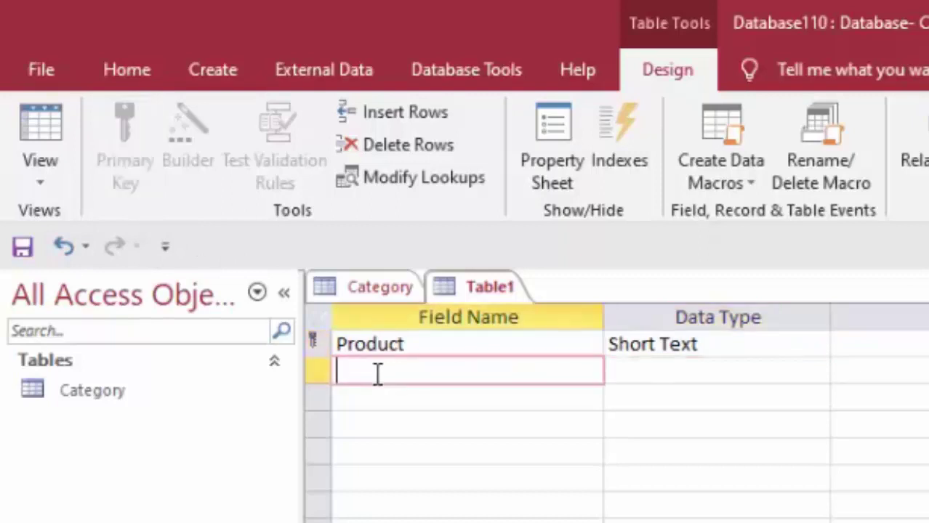
type("Cate")
type("gory")
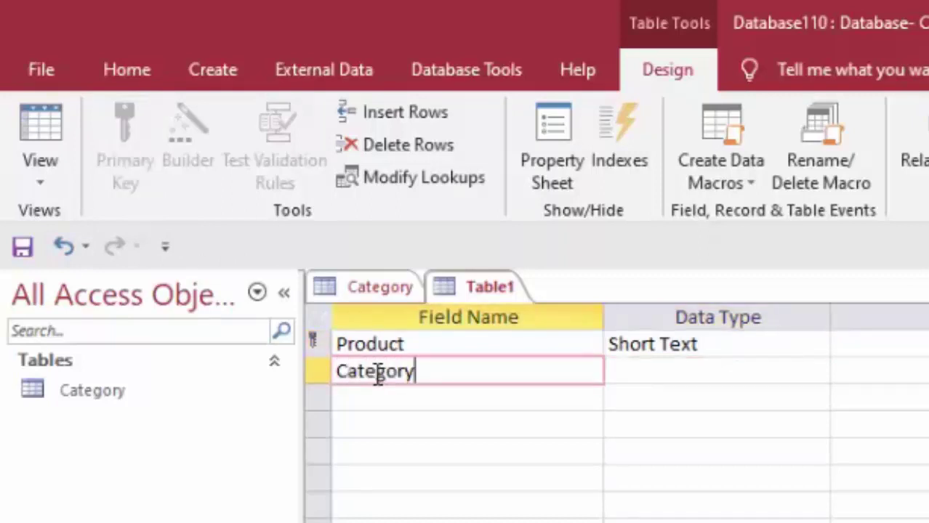
left_click(765, 368)
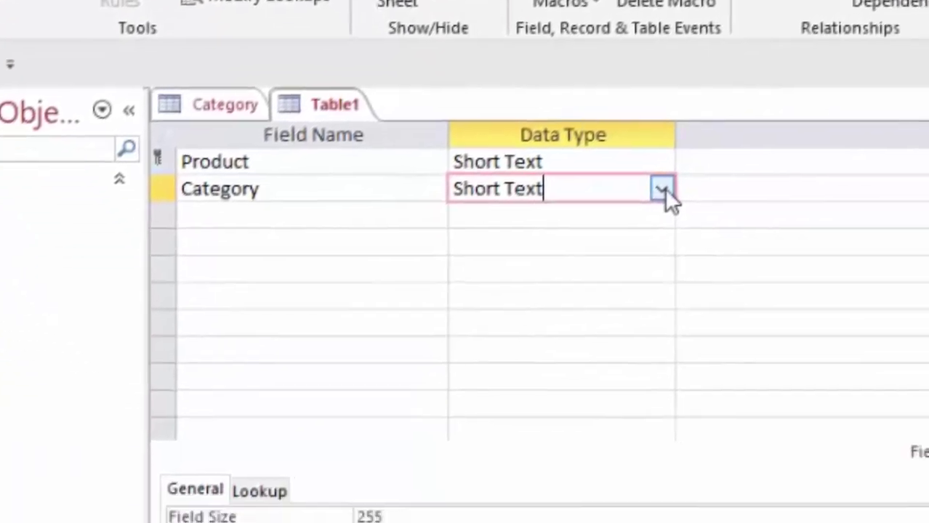
Turn Category into a Lookup Wizard field sourcing the Category field of the Category table.
left_click(783, 334)
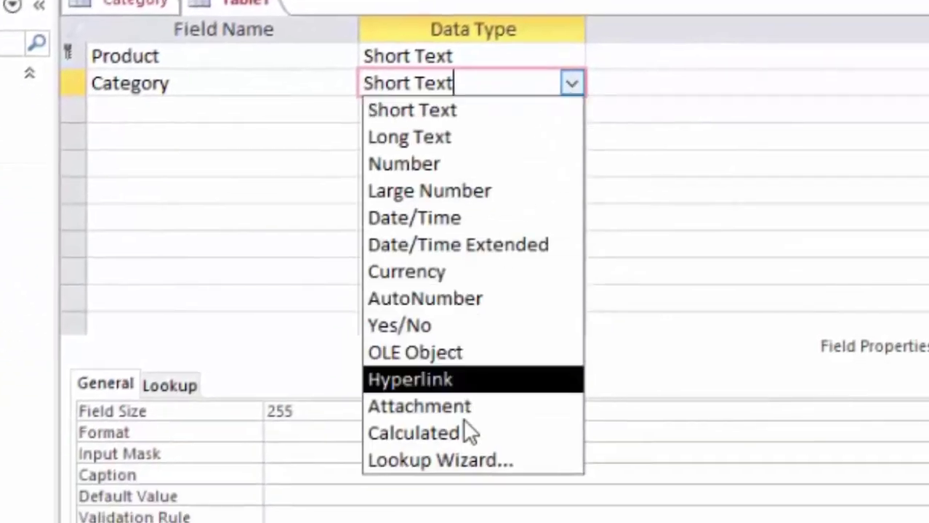
left_click(465, 461)
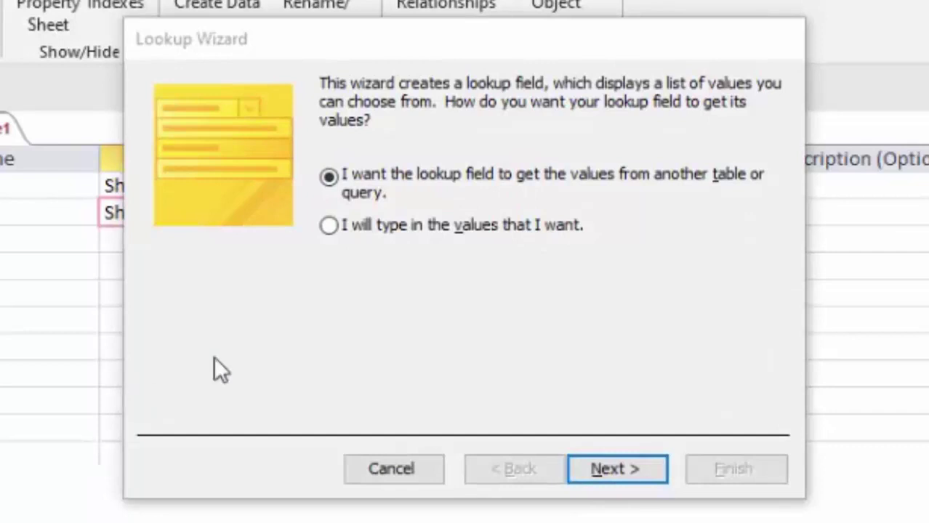
left_click(594, 466)
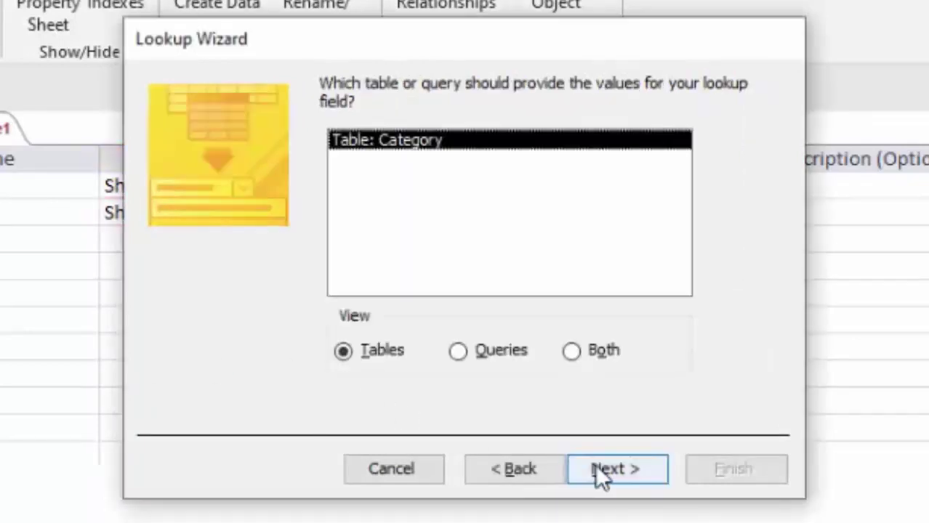
left_click(635, 458)
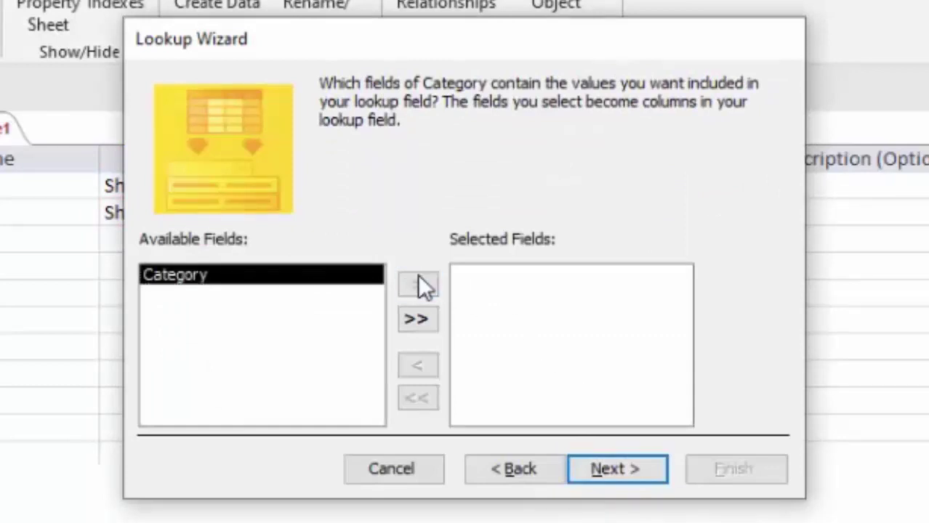
left_click(422, 283)
left_click(623, 463)
left_click(626, 465)
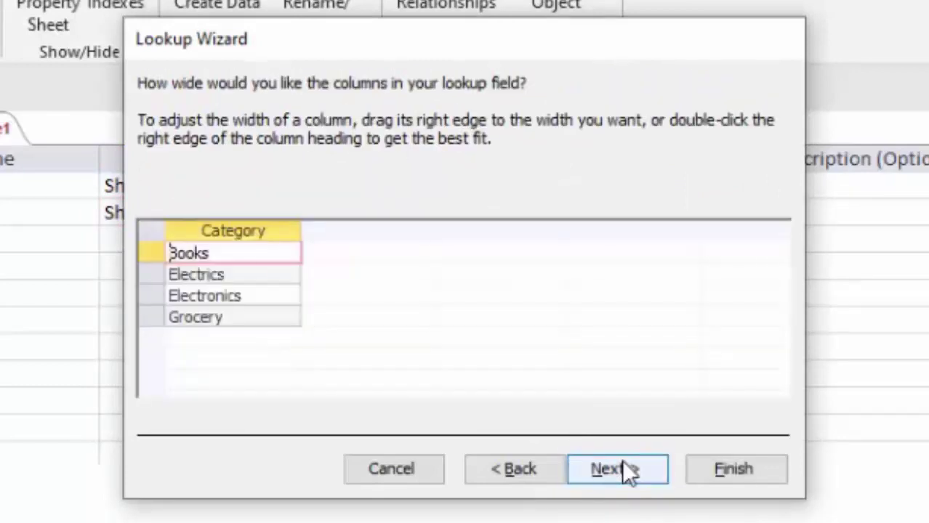
left_click(625, 466)
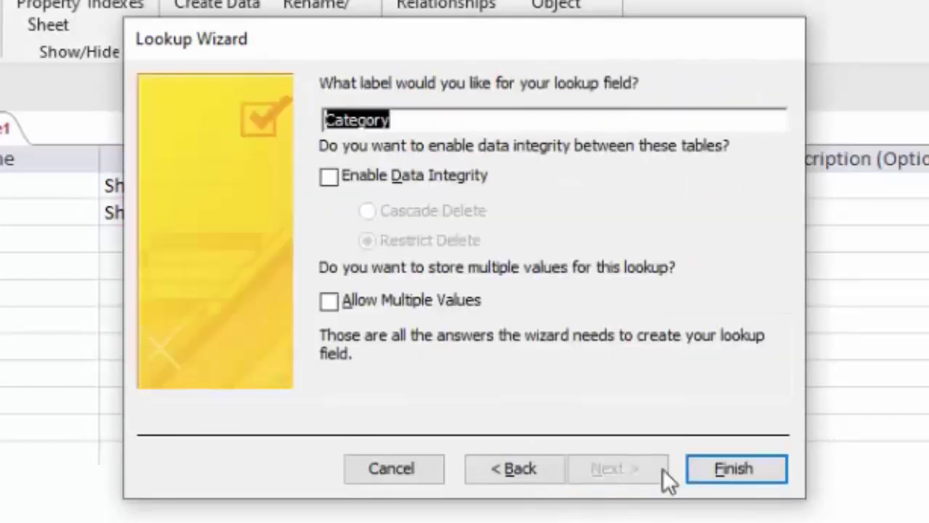
left_click(741, 465)
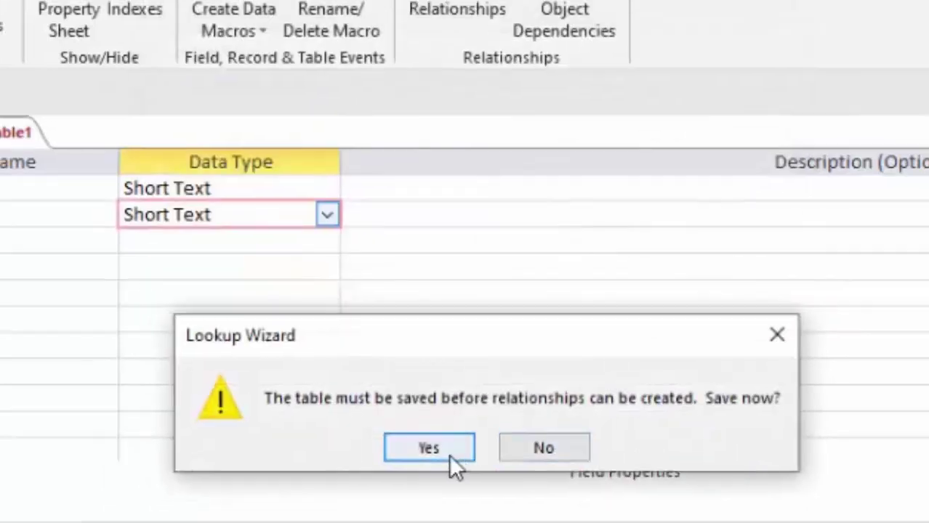
Save the table as Product and close the Category datasheet.
left_click(432, 454)
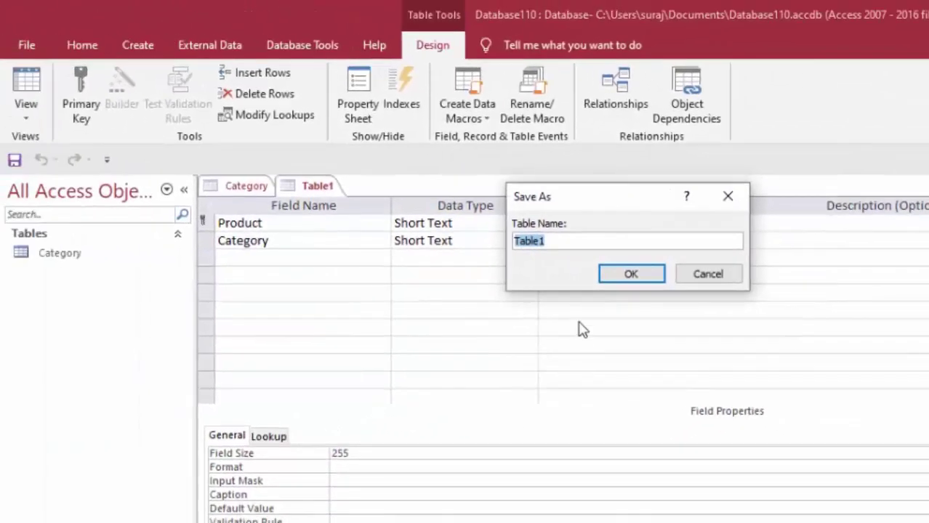
key("BackSpace")
type("Pro")
type("duct")
key("Return")
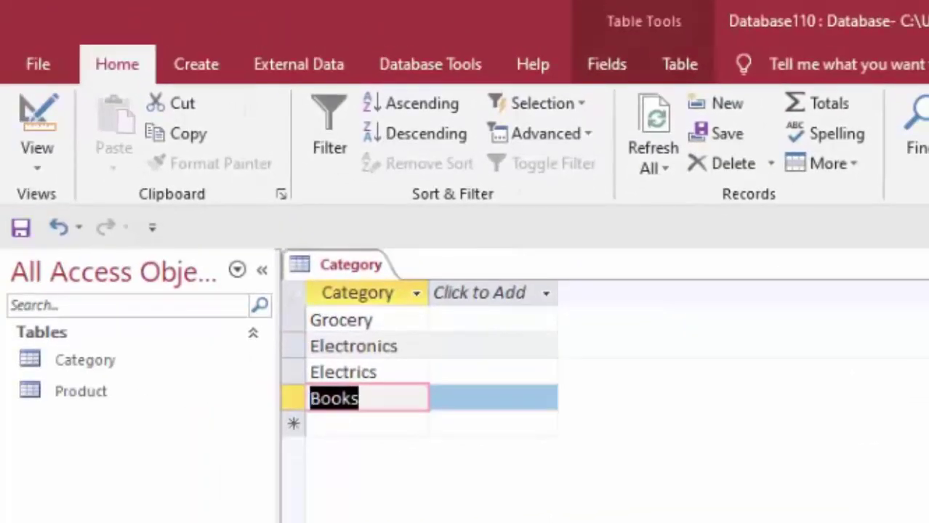
key("ctrl+w")
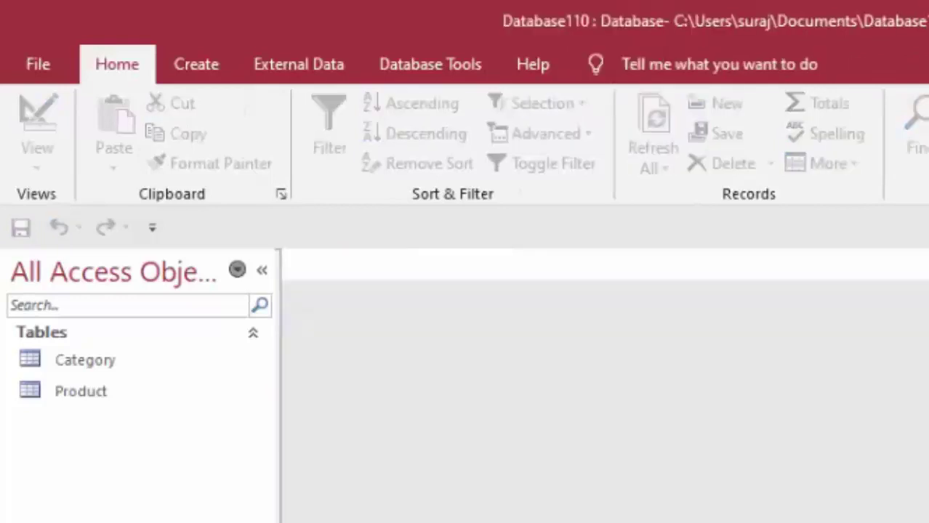
Create a new design-view table with primary key City and a second field Product.
left_click(191, 73)
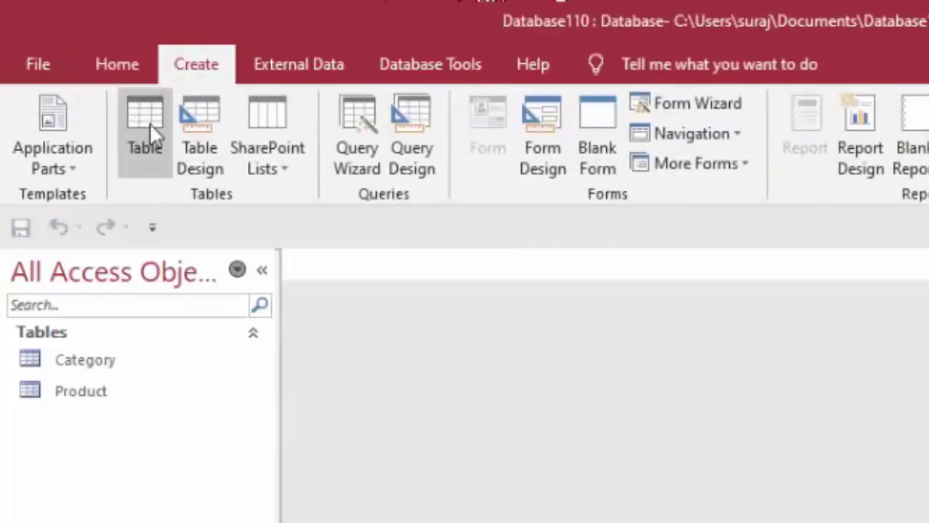
left_click(199, 129)
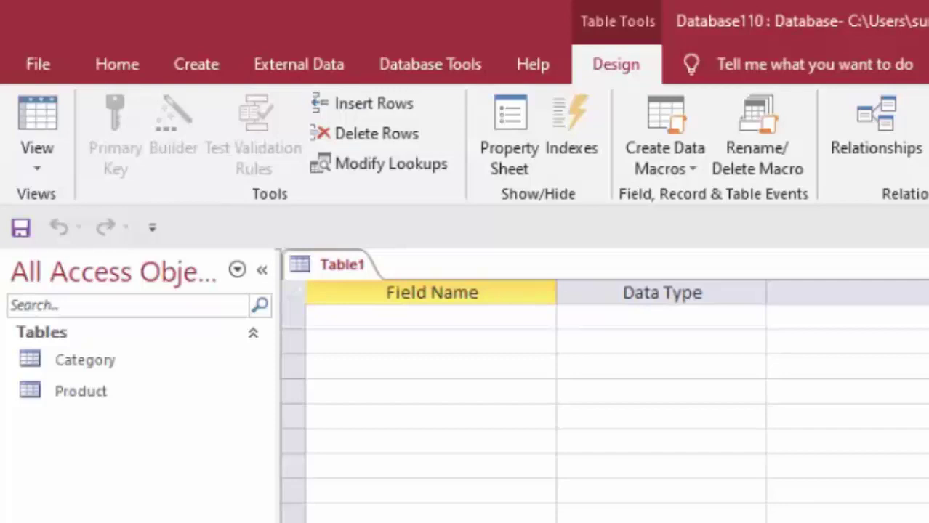
left_click(491, 312)
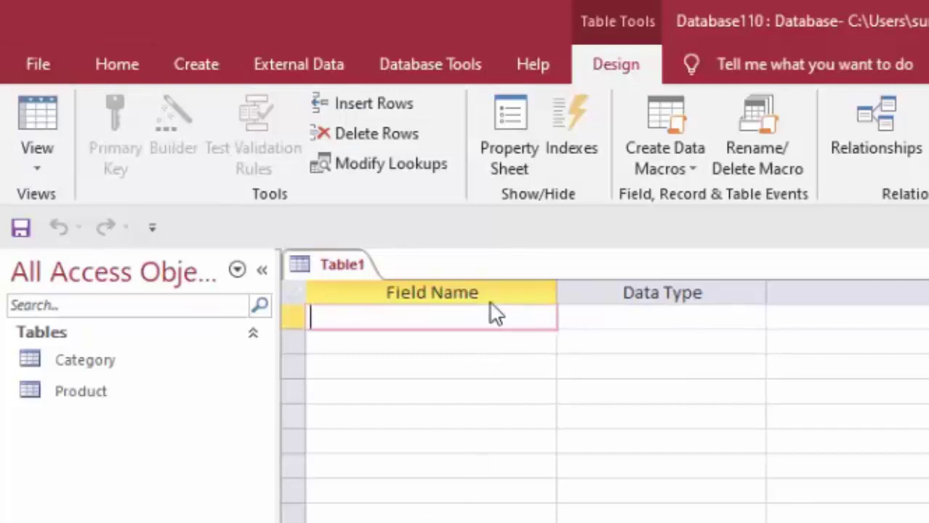
type("Ci")
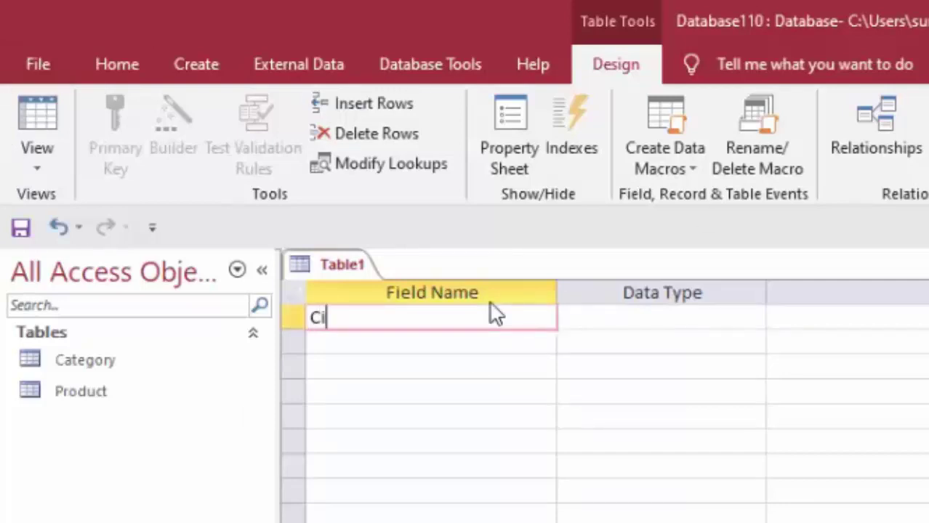
type("ty")
left_click(682, 316)
left_click(111, 130)
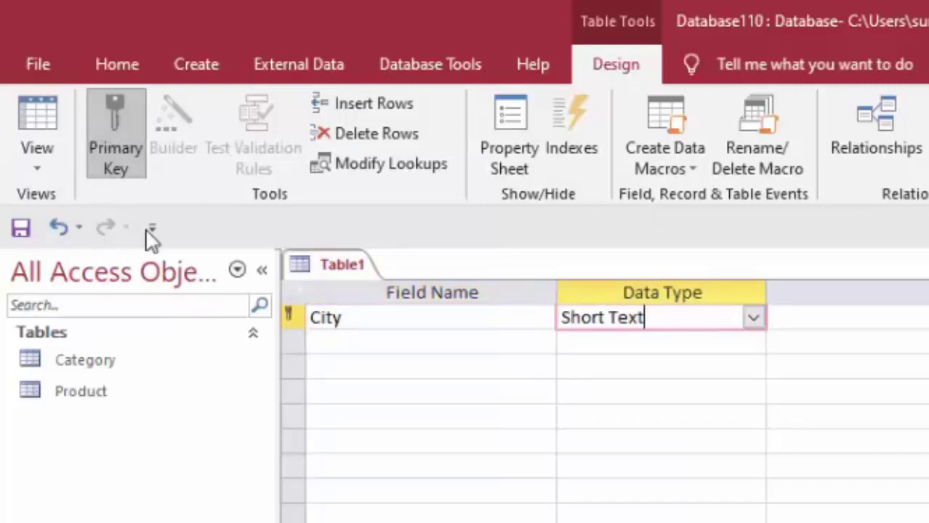
left_click(468, 340)
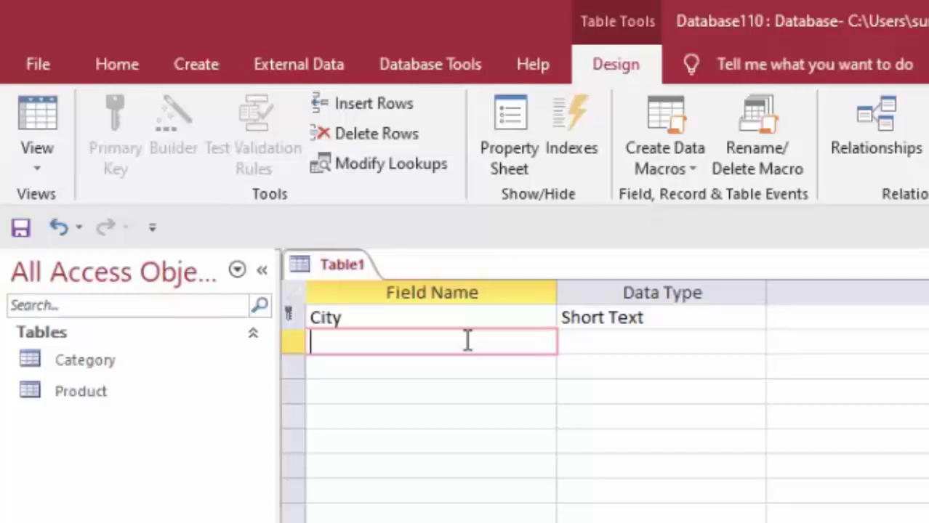
type("Pro")
type("duct")
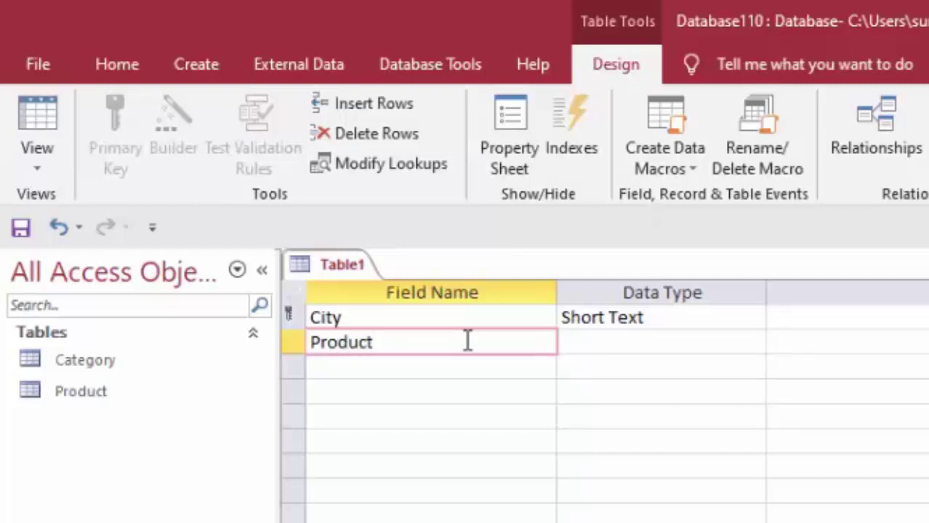
left_click(643, 339)
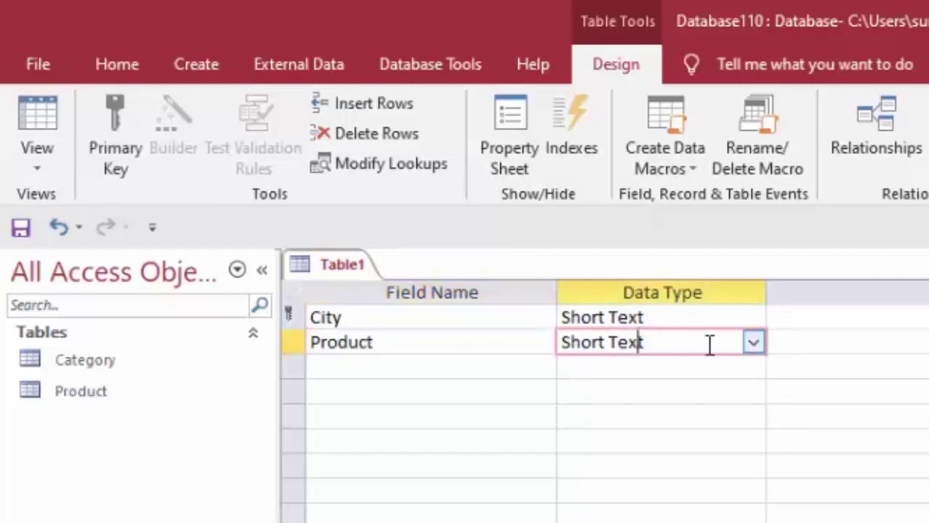
left_click(754, 345)
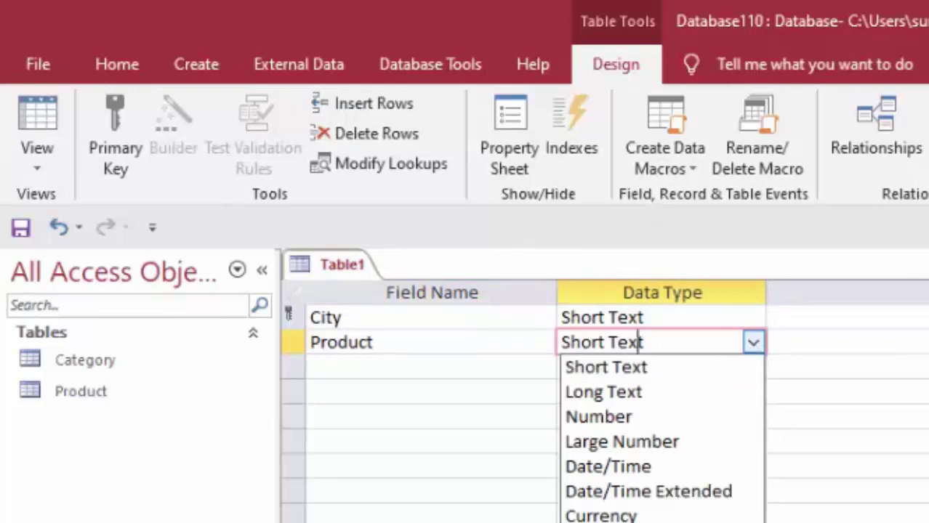
Make Product a lookup of the Product table's Product field with default sort and width.
key("Return")
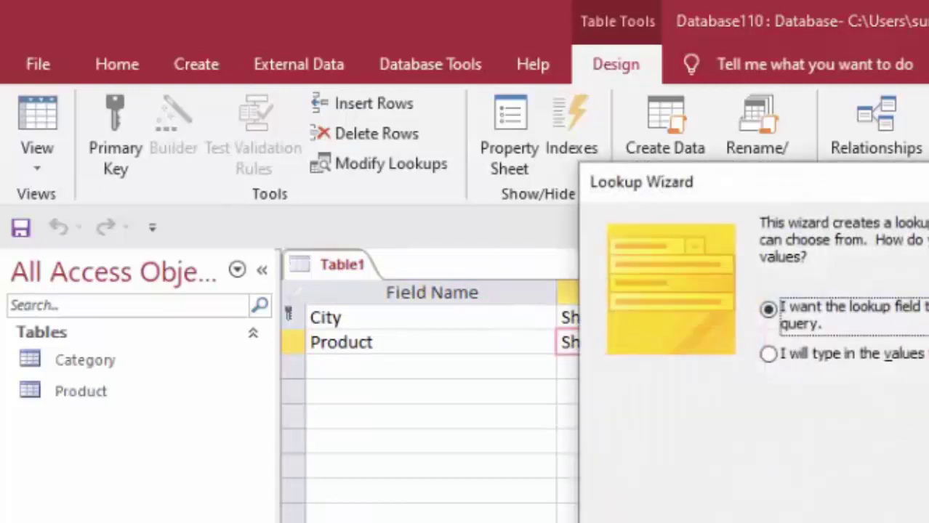
key("Return")
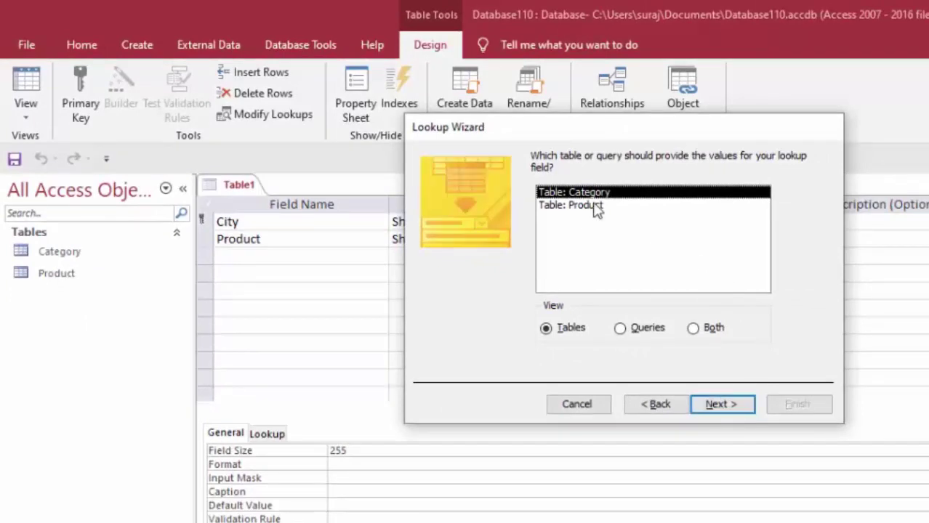
left_click(602, 207)
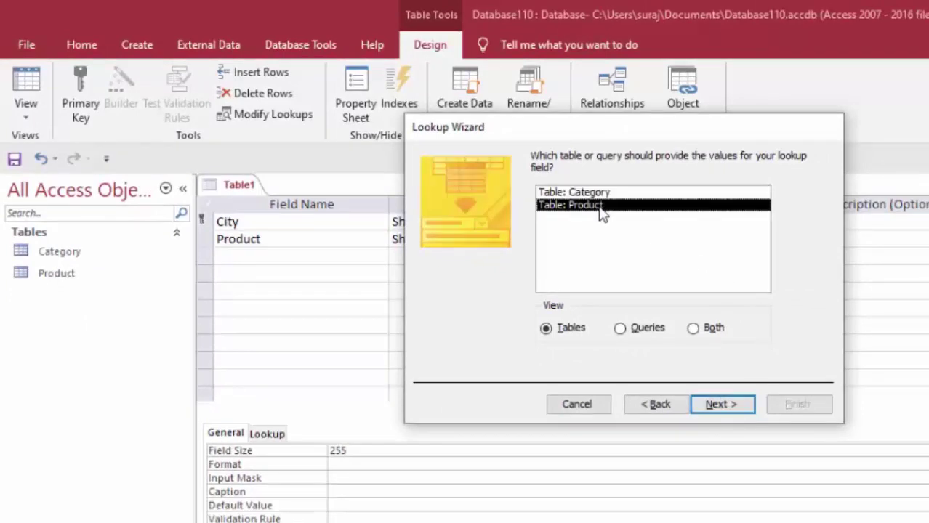
left_click(723, 405)
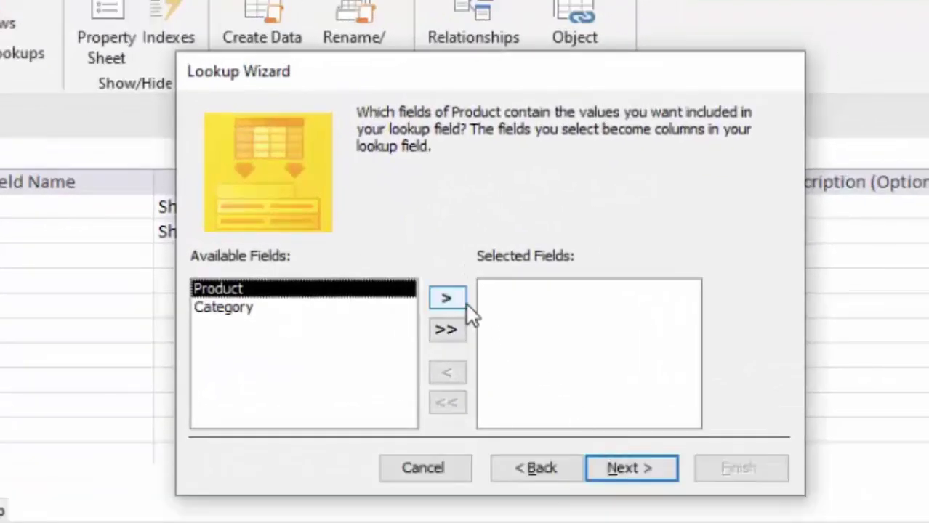
left_click(454, 298)
left_click(633, 468)
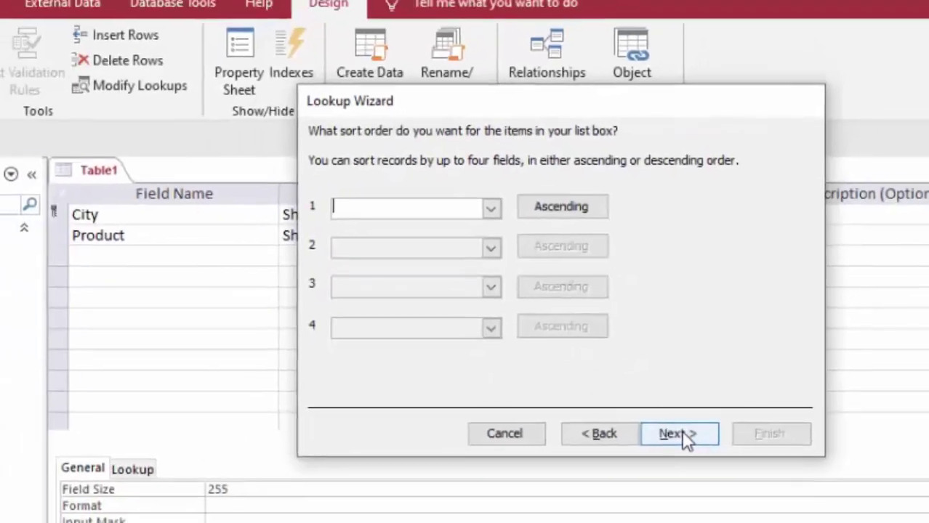
left_click(686, 437)
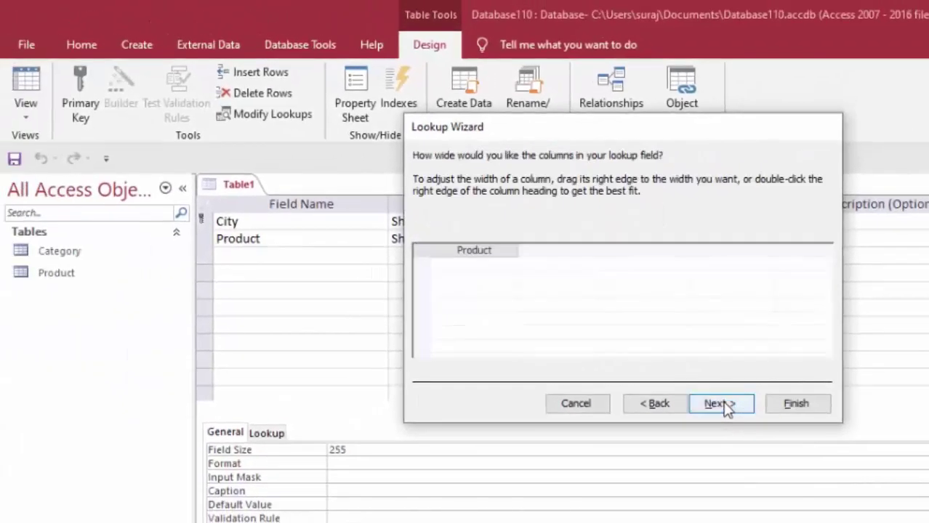
left_click(722, 404)
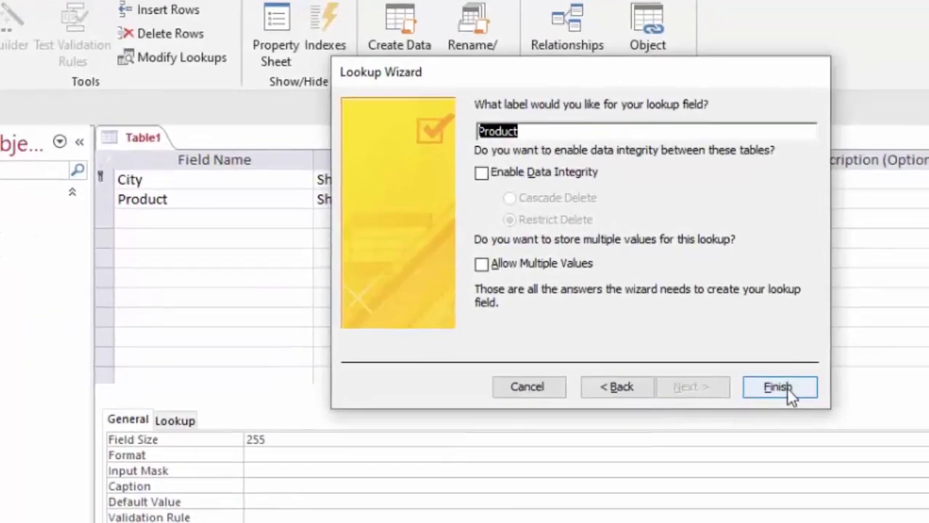
left_click(788, 389)
left_click(541, 365)
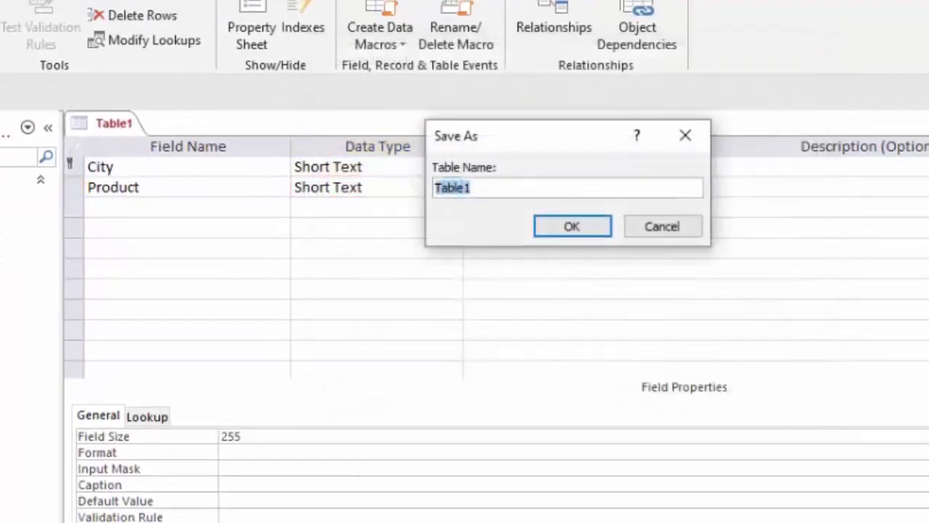
Save the new table under the name City.
key("BackSpace")
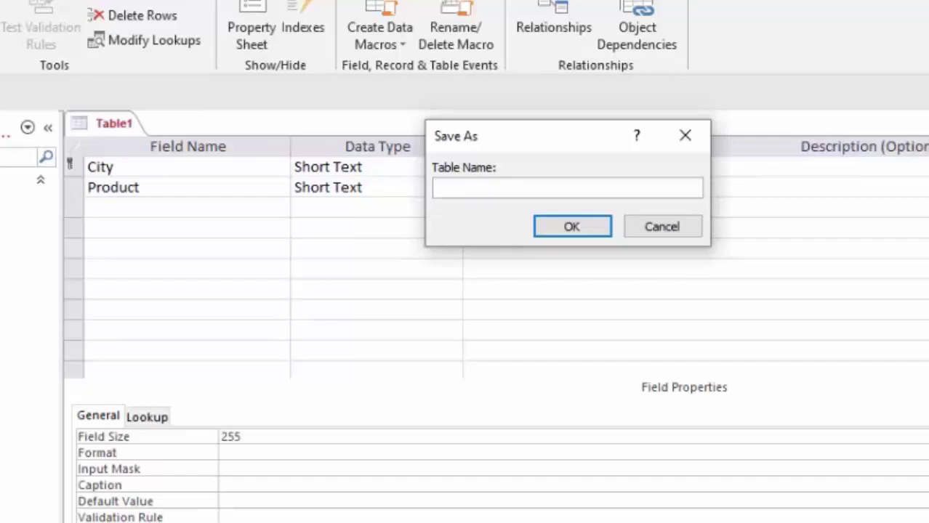
type("City")
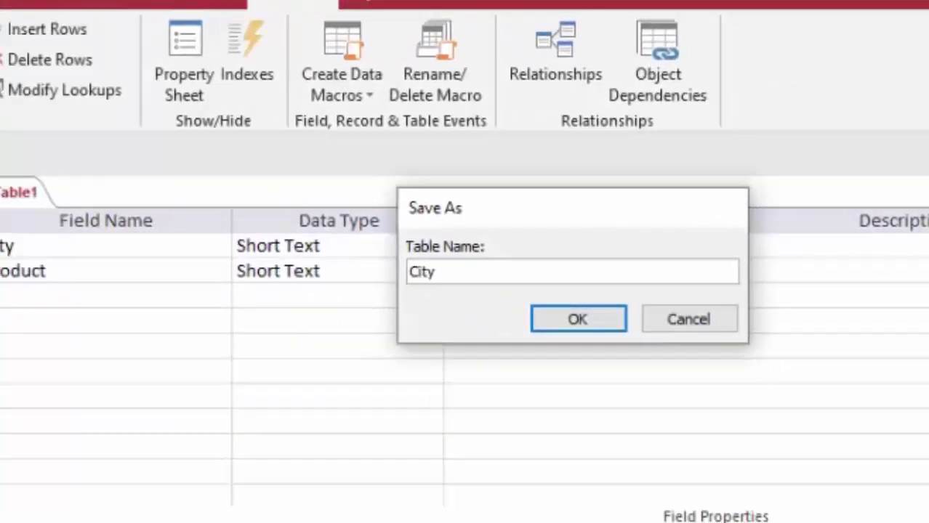
key("Return")
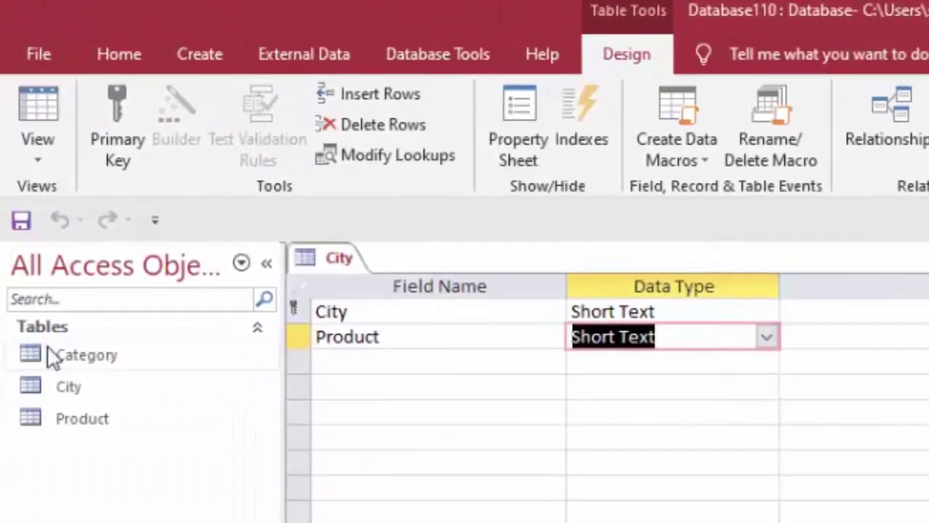
Open the Category, City and Product datasheets and start the first product record.
double_click(59, 350)
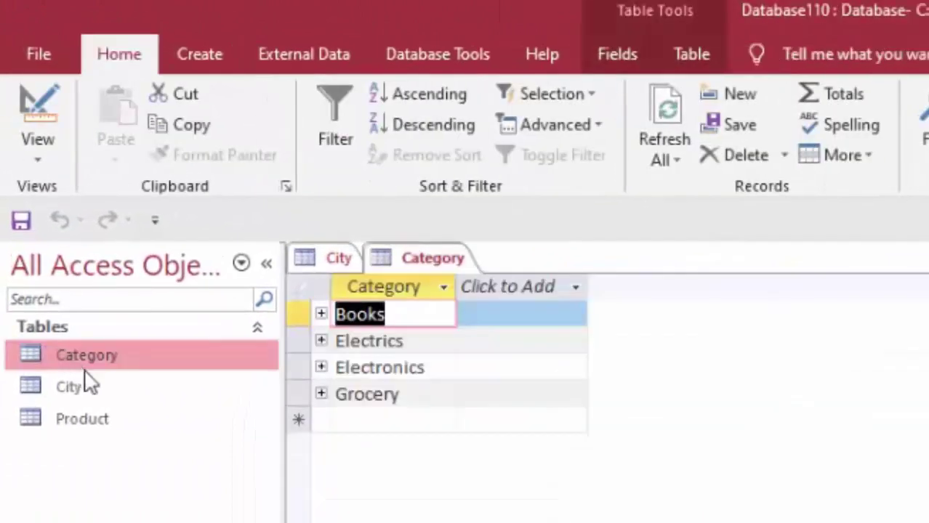
double_click(98, 387)
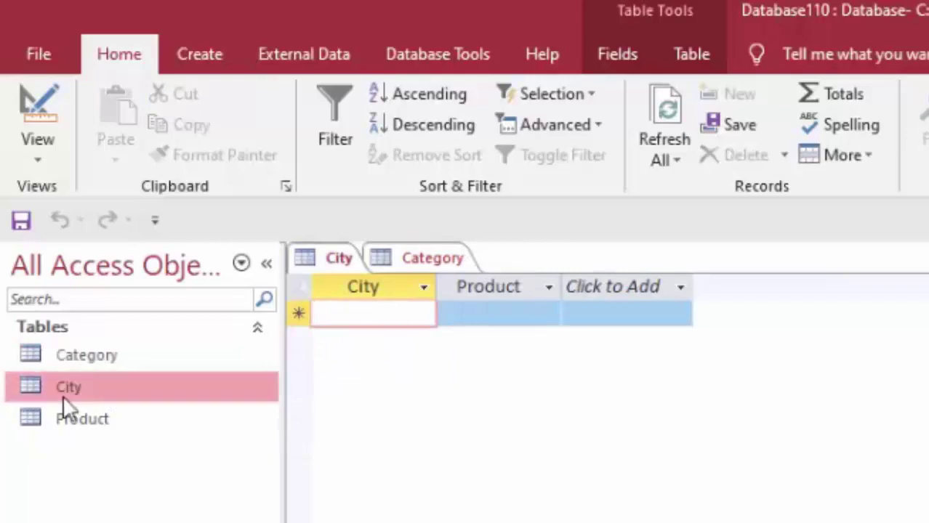
left_click(106, 420)
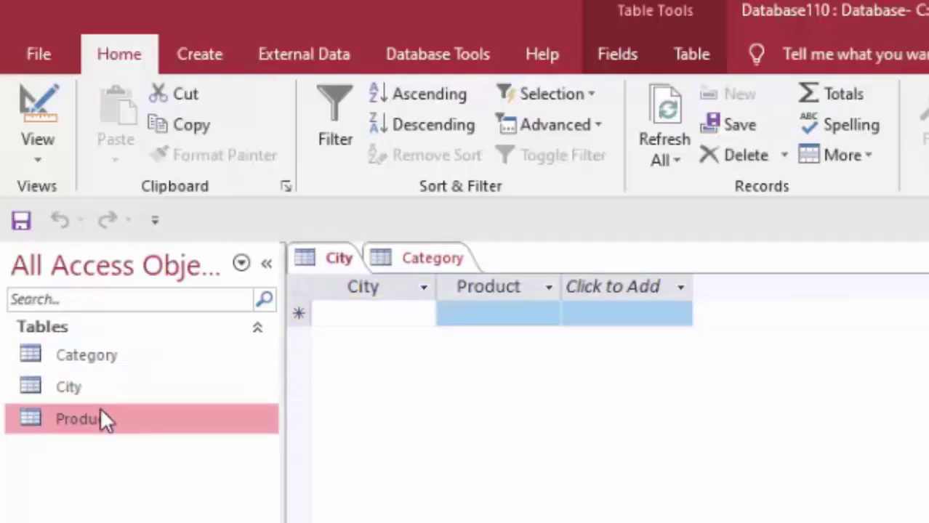
double_click(102, 415)
left_click(345, 316)
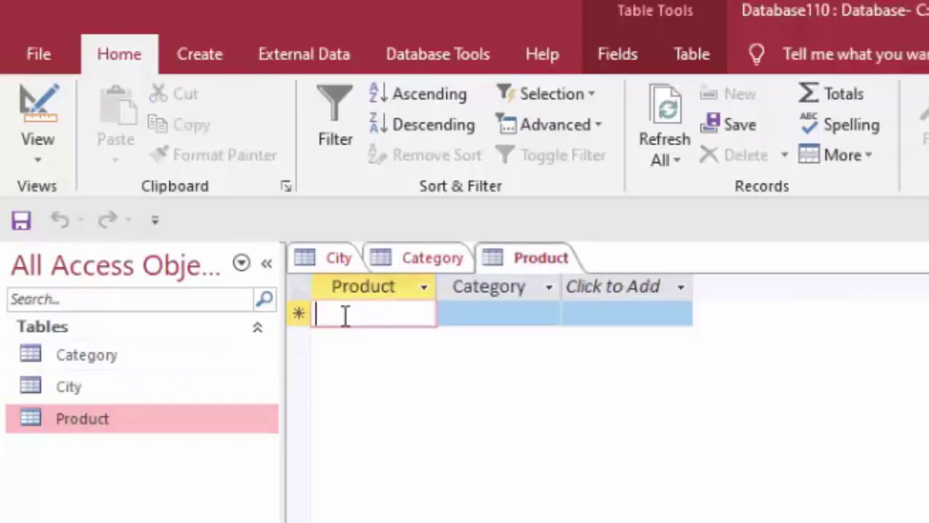
Enter product Parle G and set Python's category to Books.
type("Parle ")
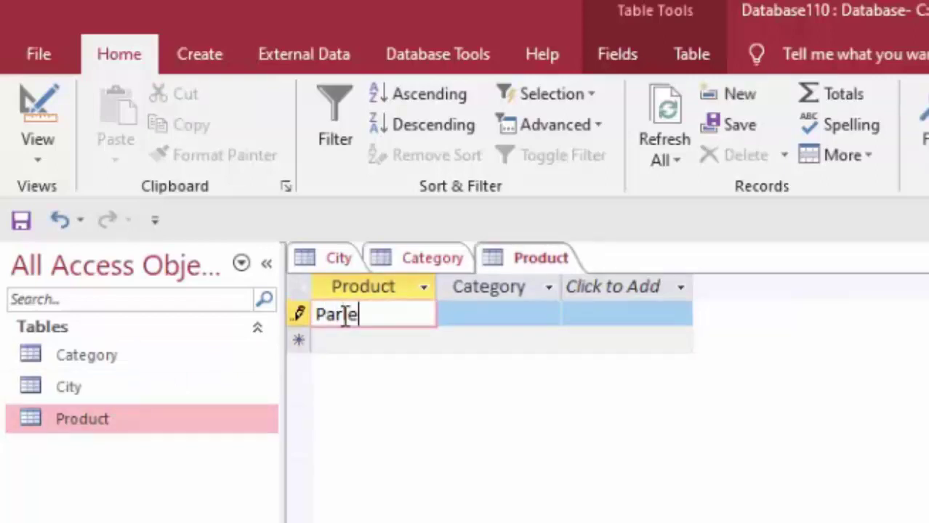
type("G")
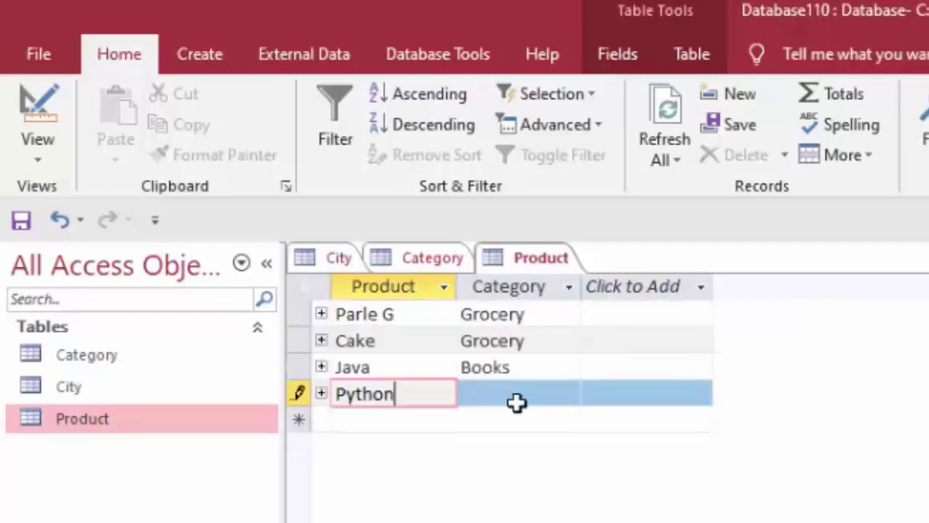
left_click(518, 395)
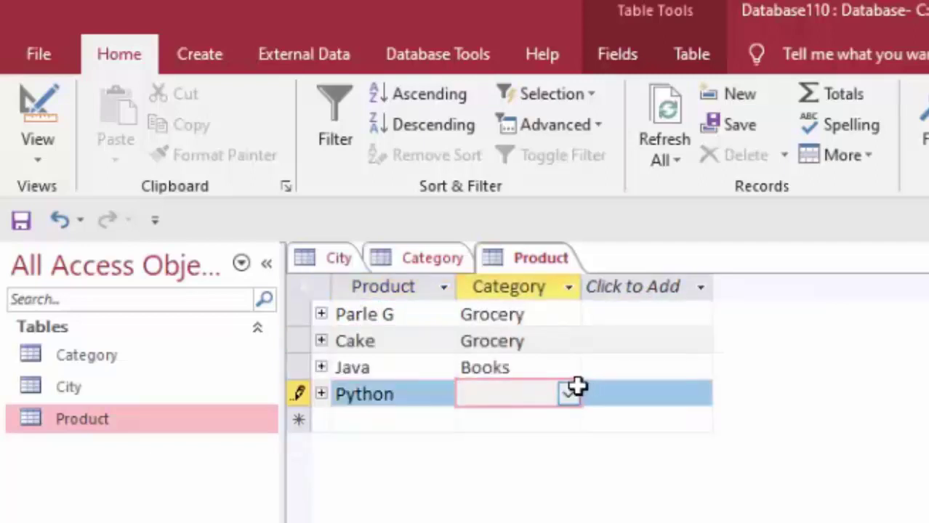
left_click(568, 397)
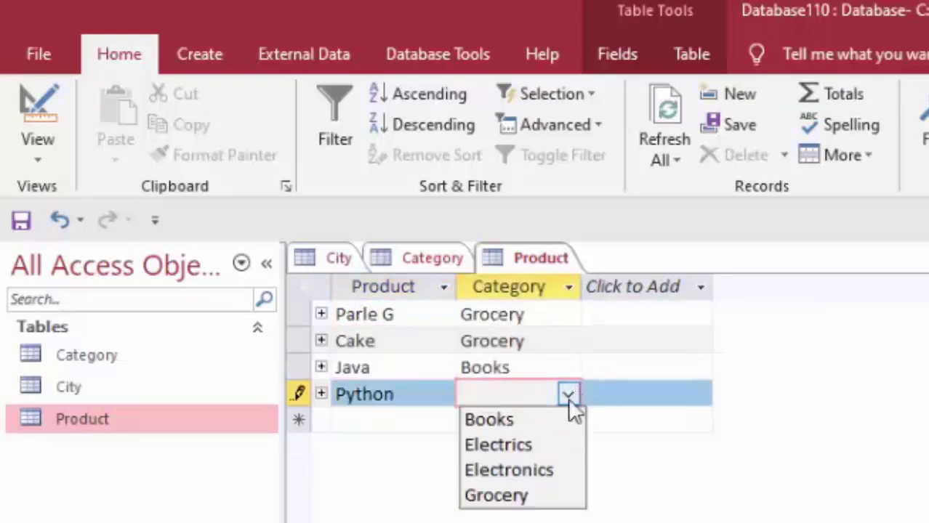
left_click(545, 427)
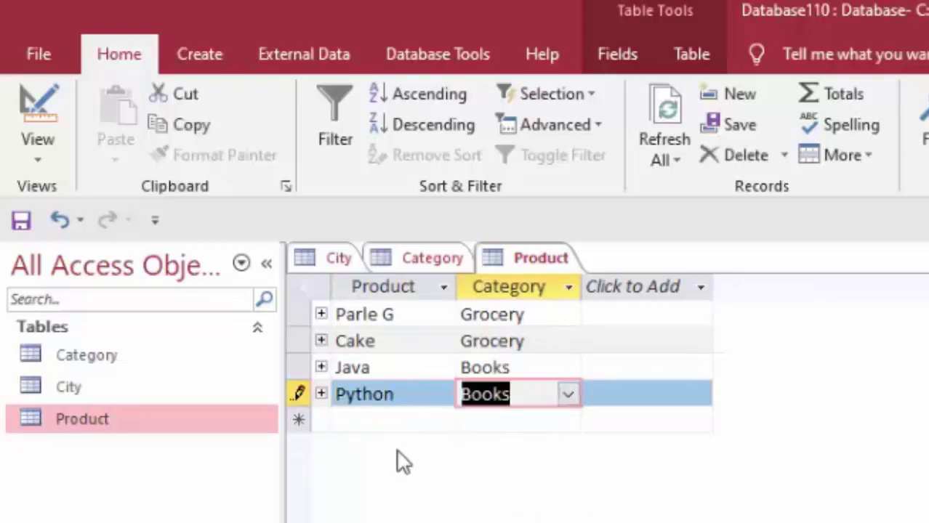
left_click(366, 426)
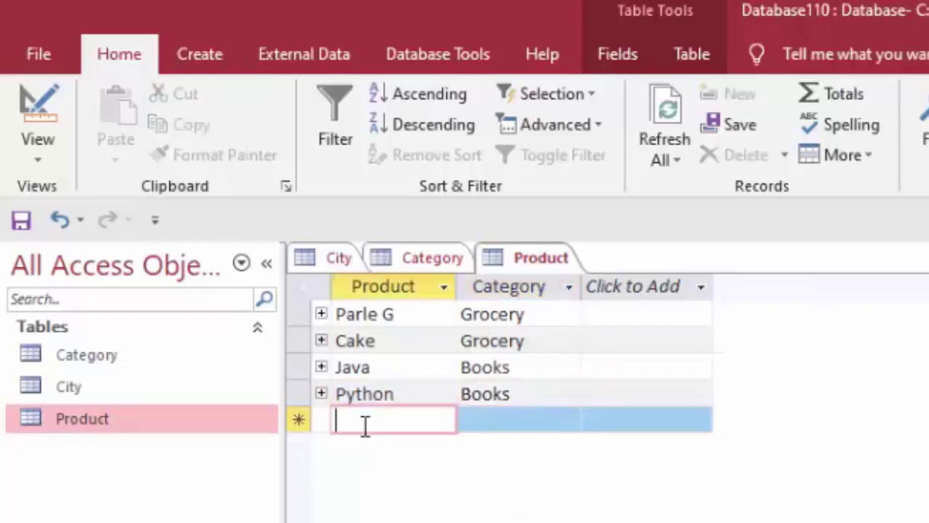
Add product Visual Basic with category Books, correcting an initial Electrics pick.
type("Visual ")
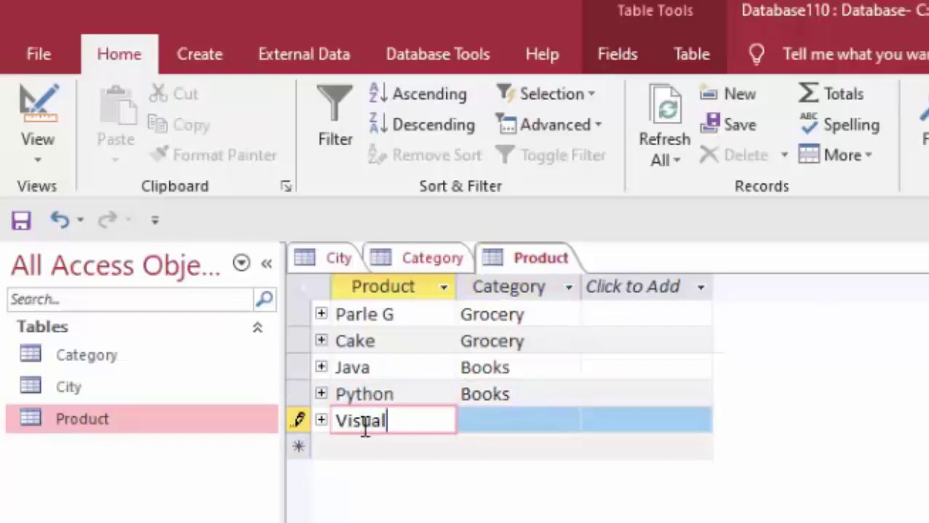
type("Basi")
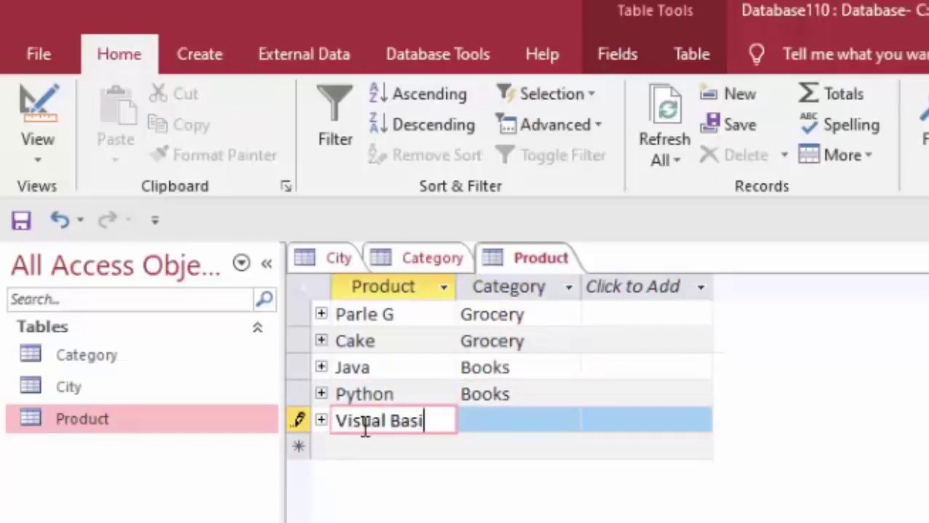
type("c")
left_click(480, 423)
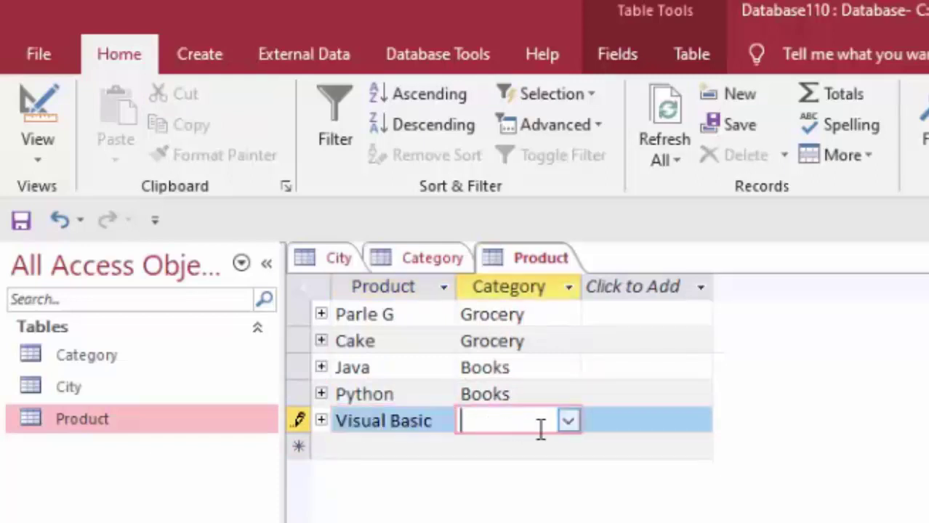
left_click(569, 424)
left_click(562, 470)
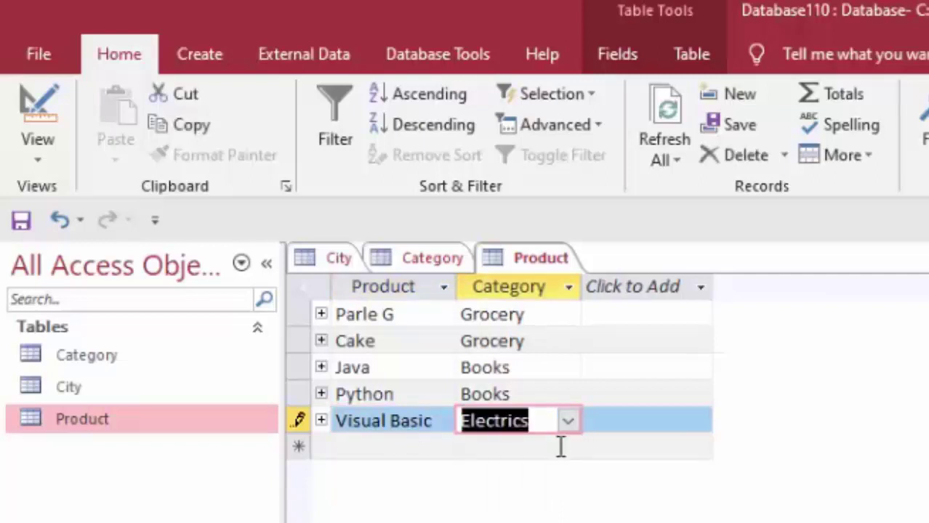
left_click(564, 427)
left_click(562, 446)
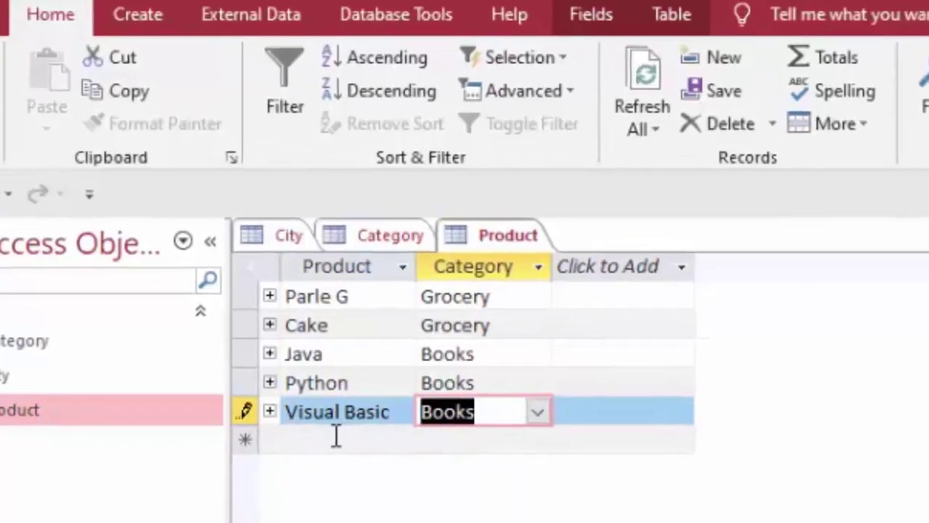
left_click(384, 445)
Add product Swith, set Desktop's category to Electronics, and add Laptop.
type("Swi")
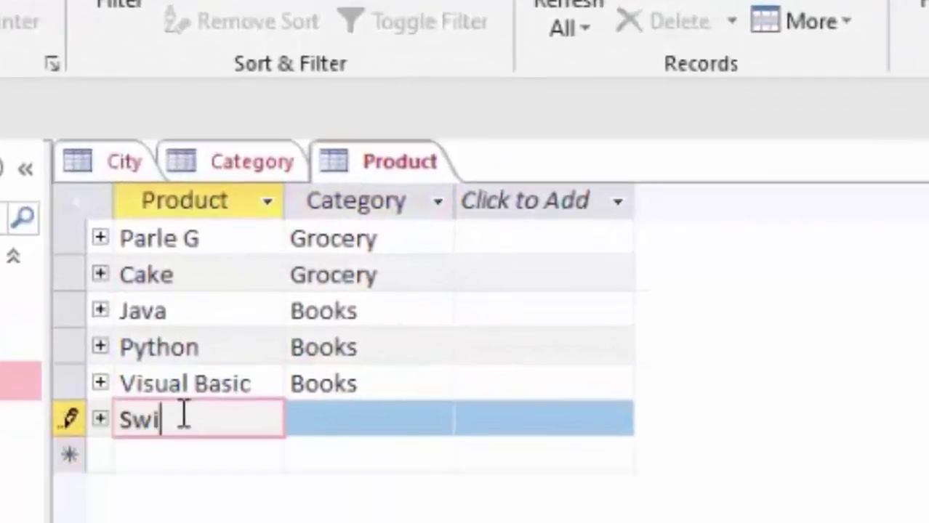
type("th")
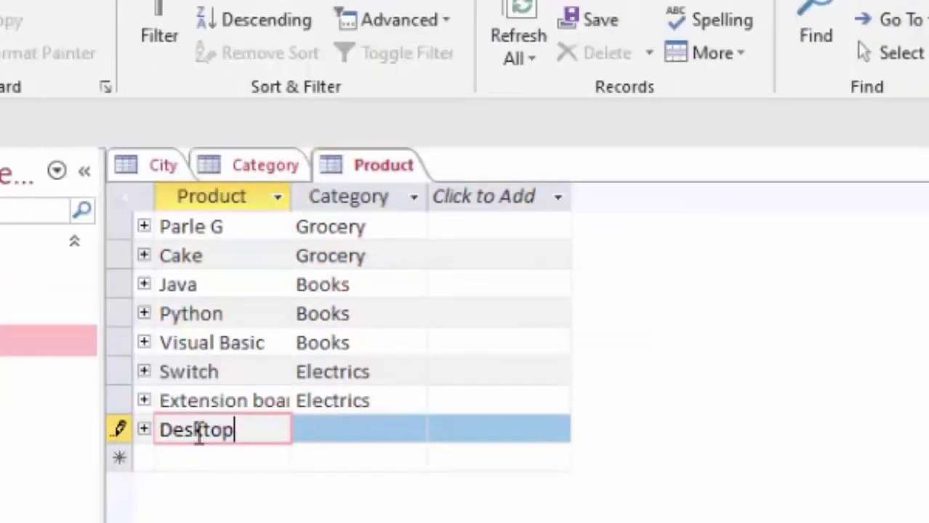
left_click(344, 429)
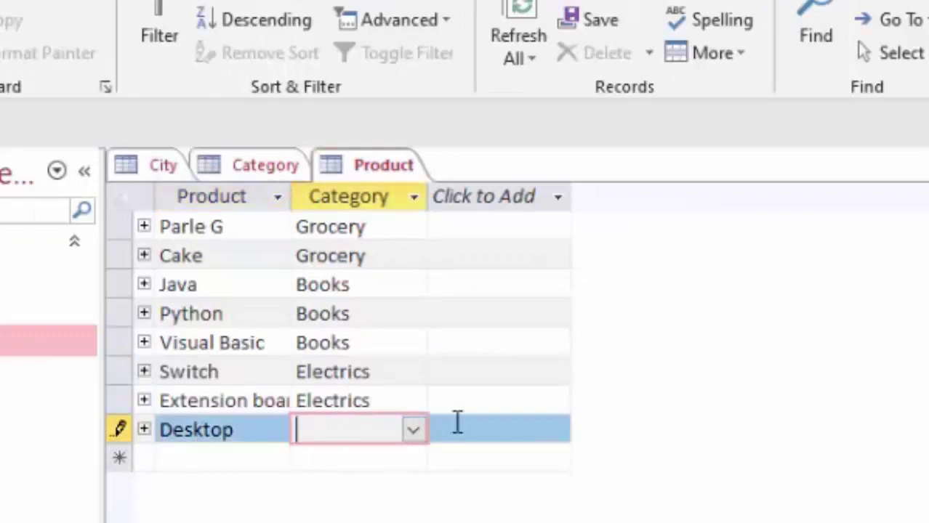
left_click(412, 431)
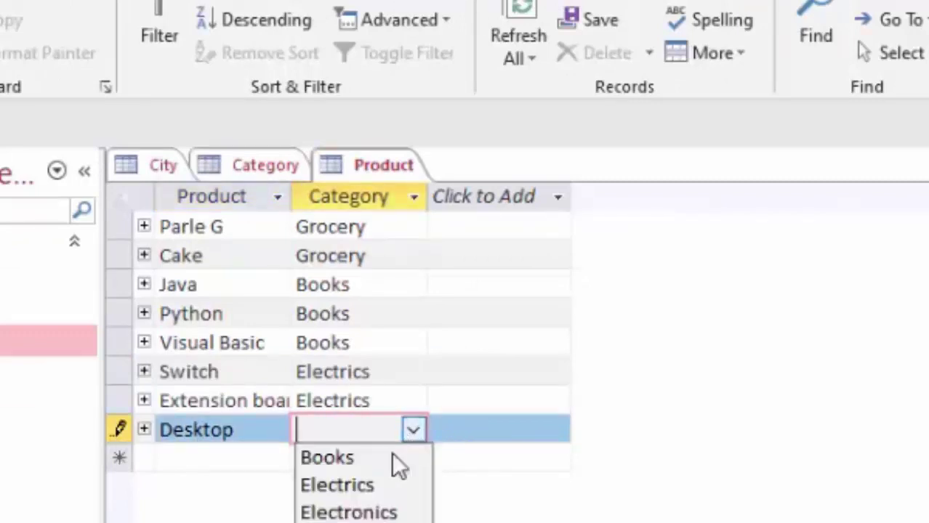
left_click(363, 510)
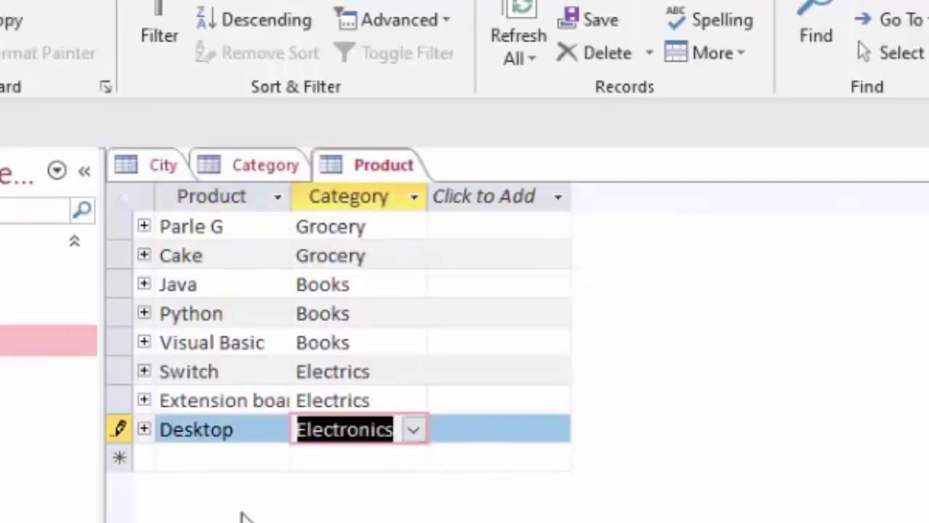
left_click(192, 457)
type("Laptop")
key("Tab")
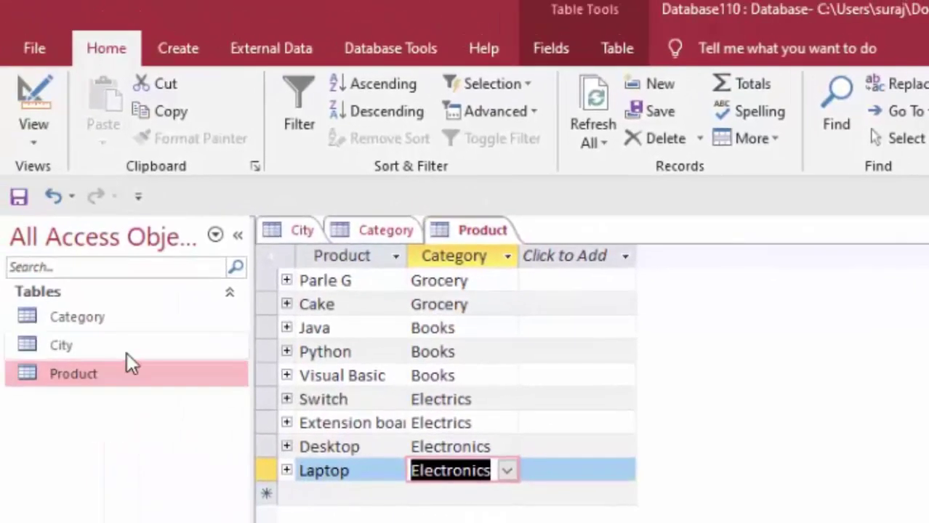
Open the City datasheet and add Deoria with product Cake.
double_click(124, 346)
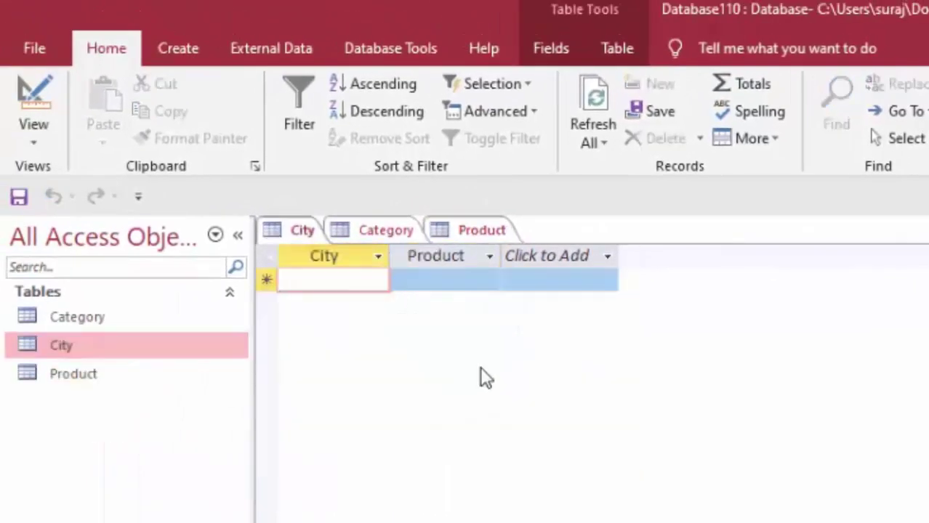
type("De")
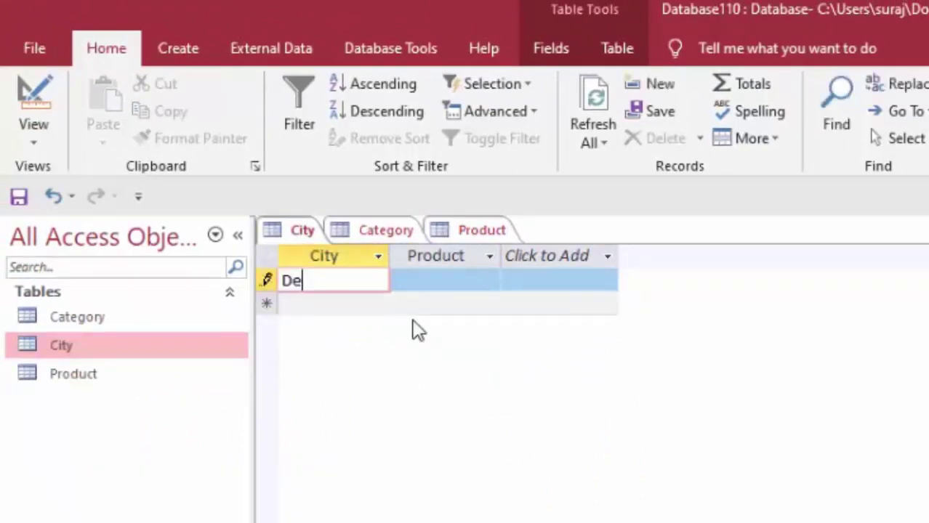
type("oria")
left_click(426, 282)
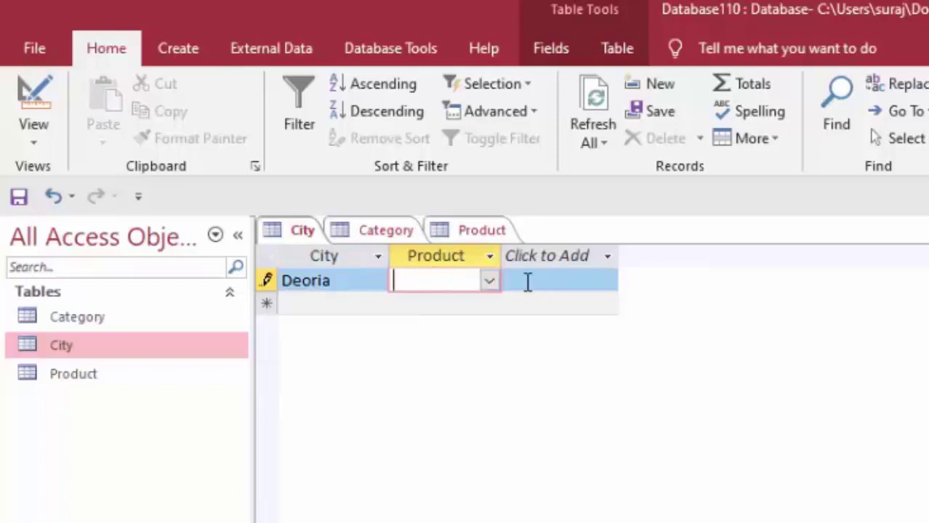
left_click(489, 283)
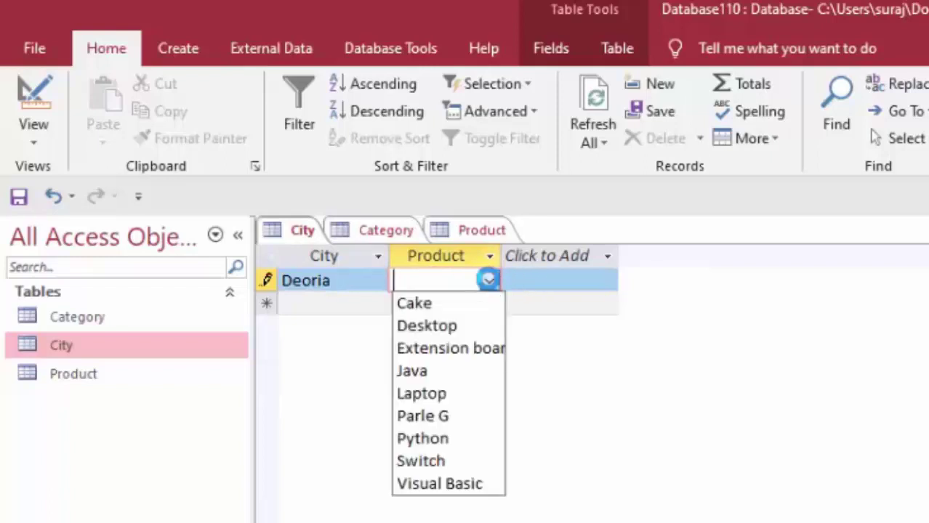
left_click(447, 304)
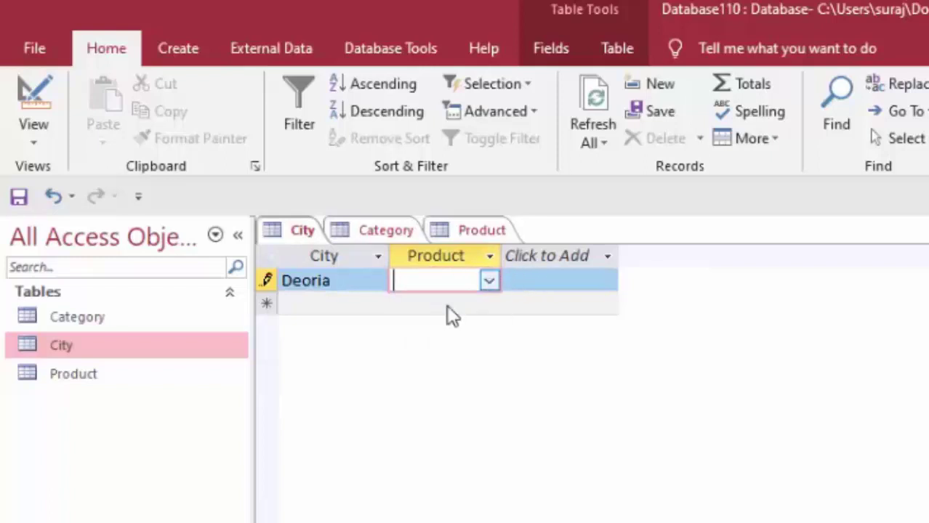
type("Cake")
left_click(348, 305)
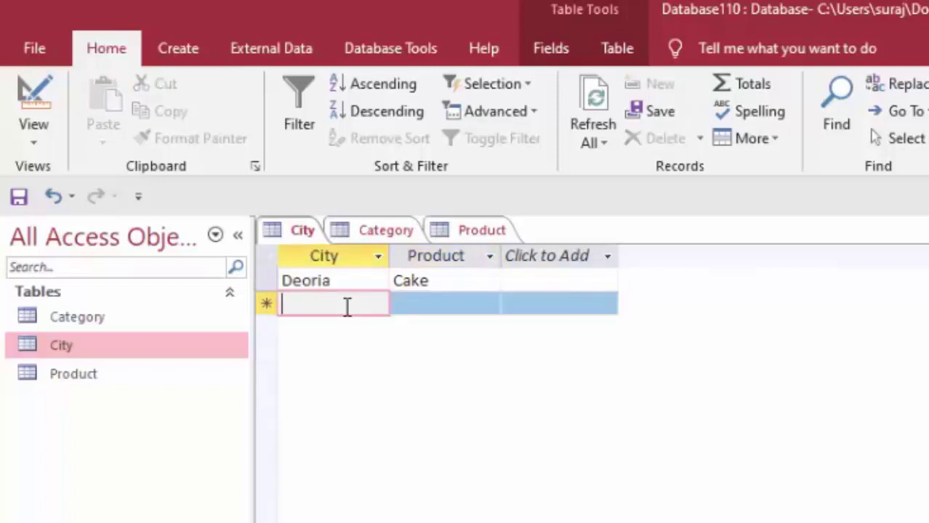
Add Gorakhpur with product Desktop and Barabanki with product Java.
type("Go")
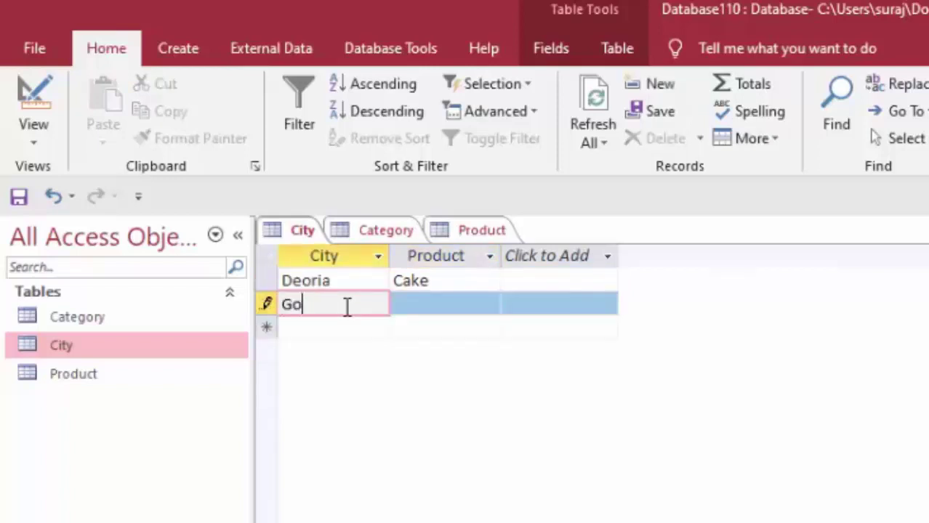
type("rakhp")
type("ur")
left_click(448, 303)
left_click(485, 305)
left_click(436, 350)
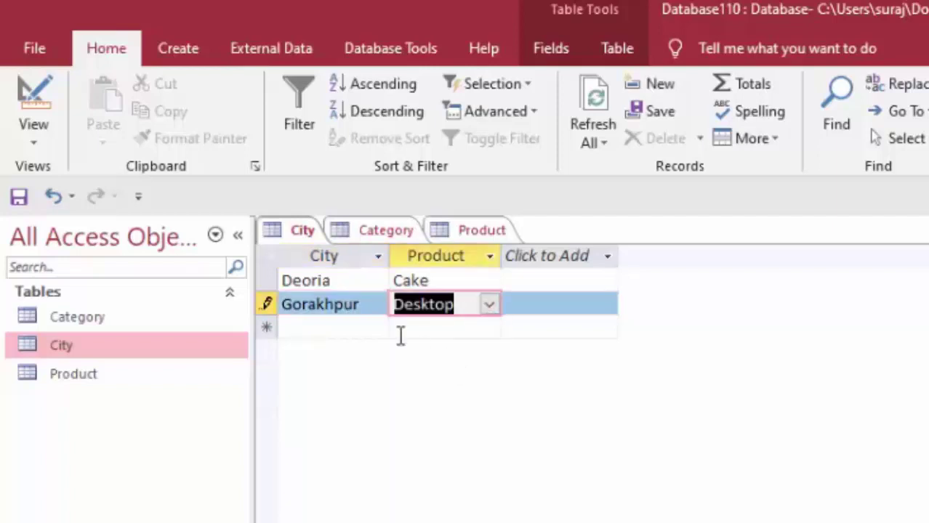
left_click(329, 331)
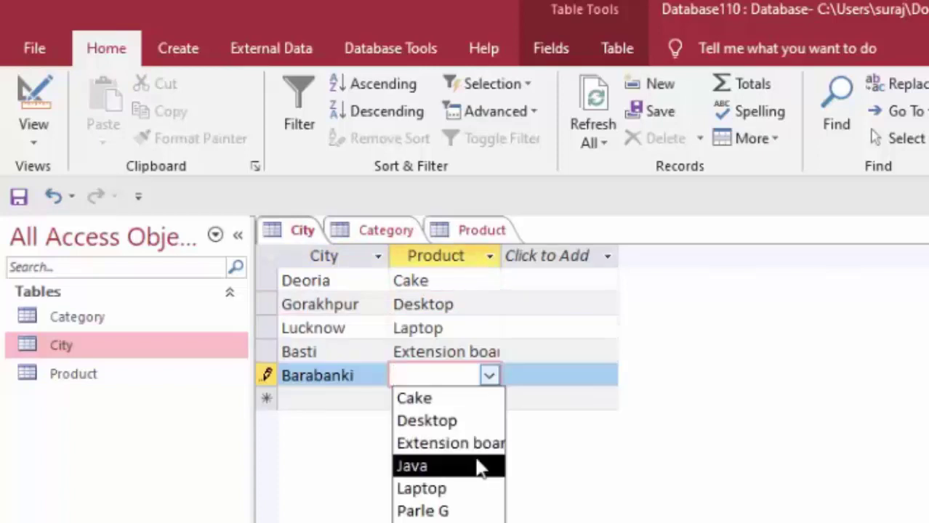
left_click(480, 469)
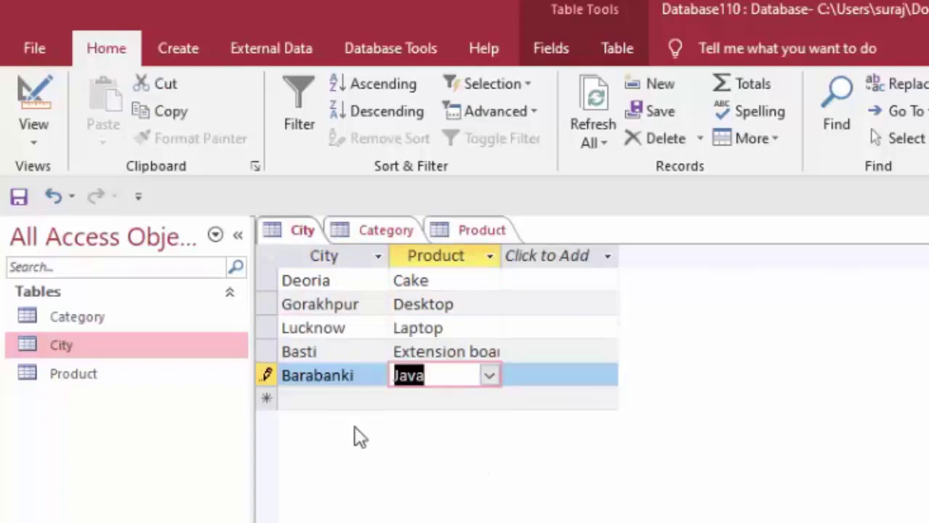
left_click(298, 398)
type("Chhapra")
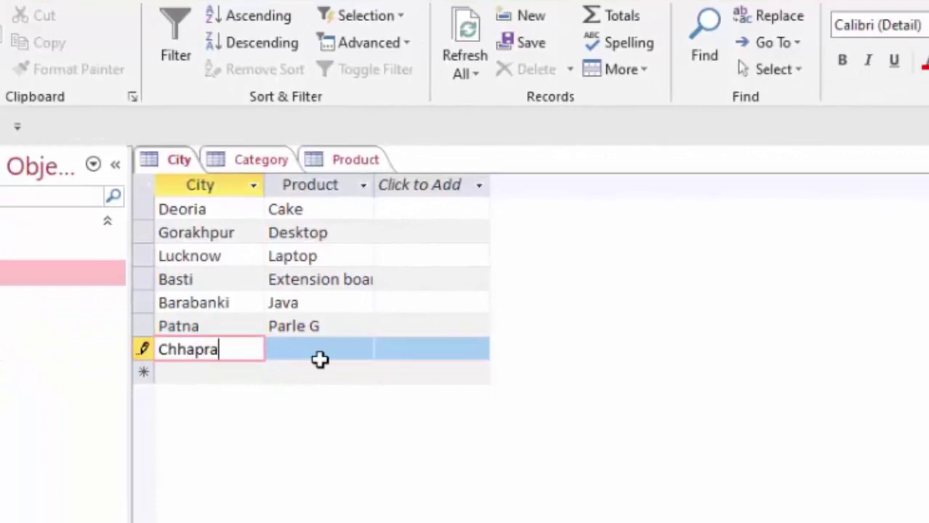
Set Chhapra's product to Switch and add Bhatni with product Visual Basic.
left_click(309, 350)
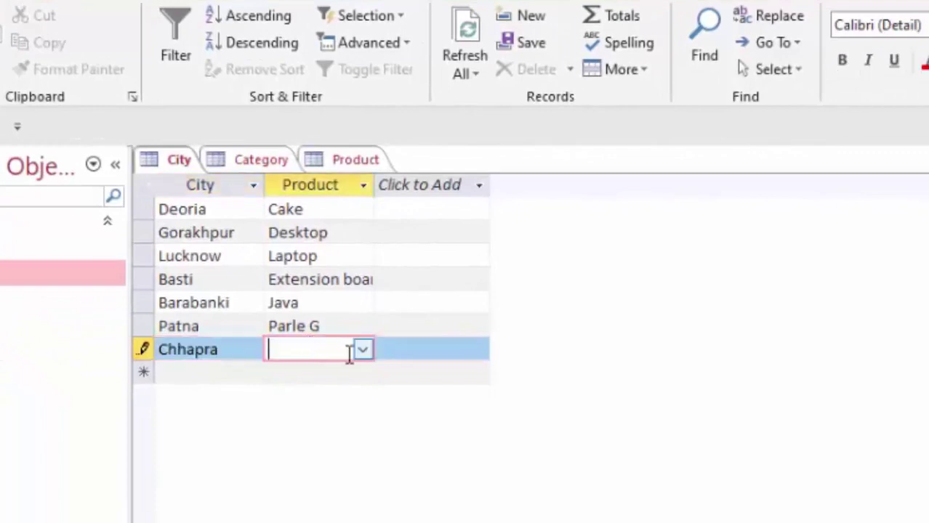
left_click(362, 350)
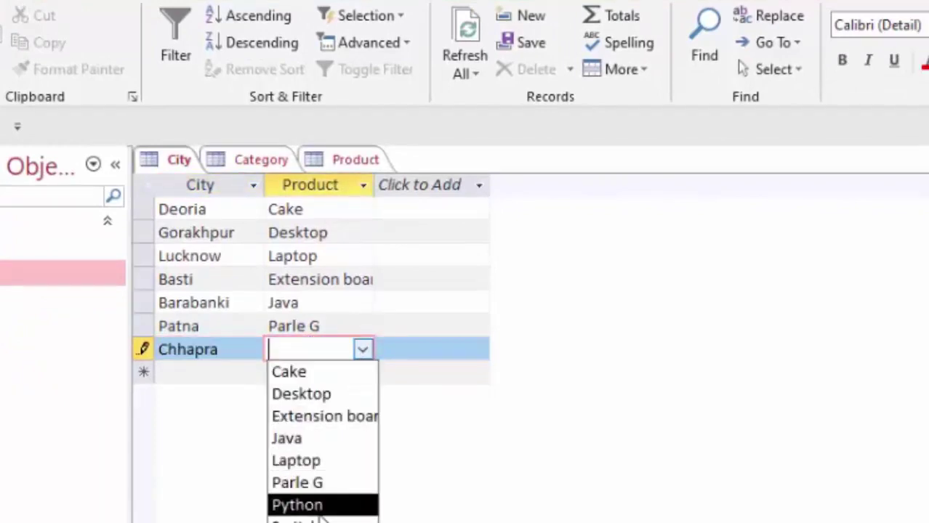
left_click(305, 500)
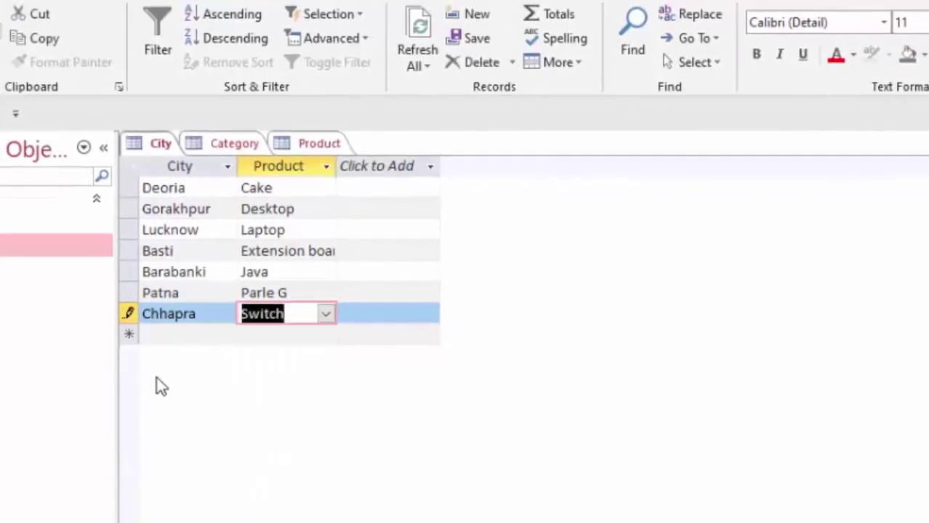
left_click(175, 333)
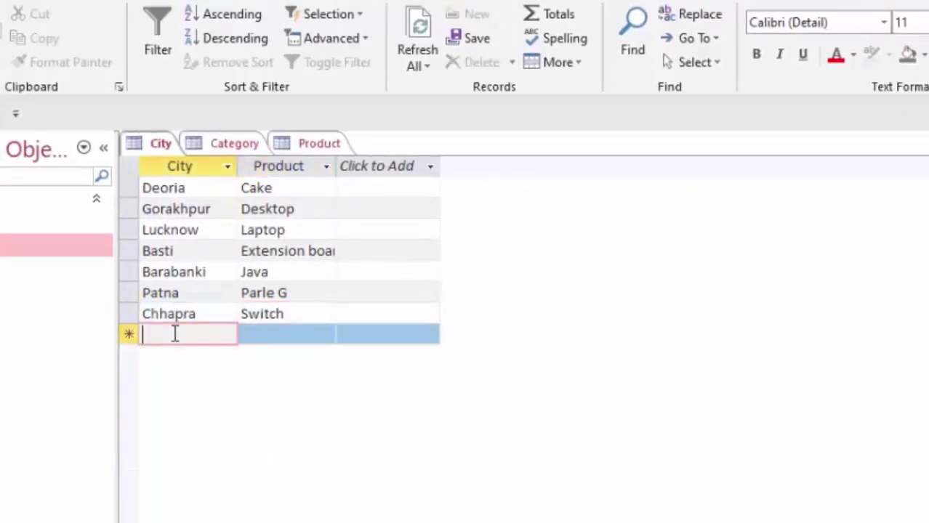
type("B")
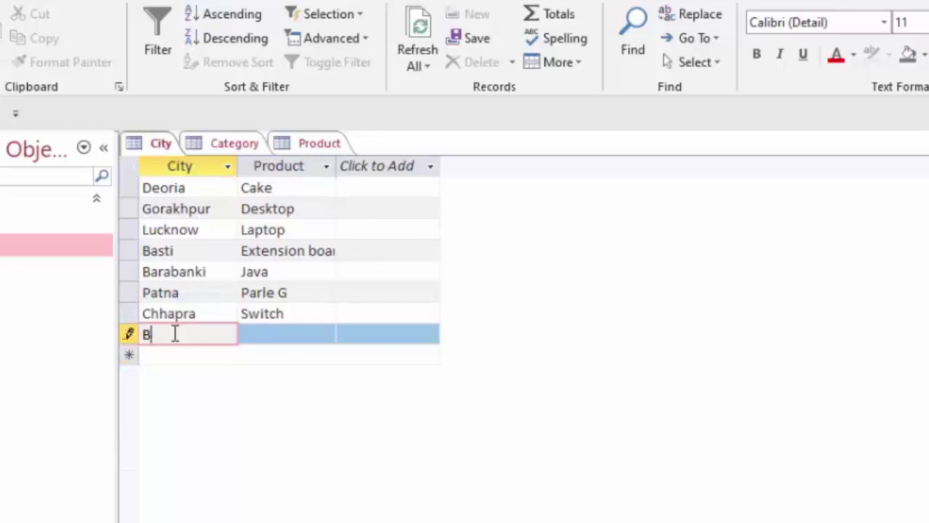
type("hatni")
left_click(301, 335)
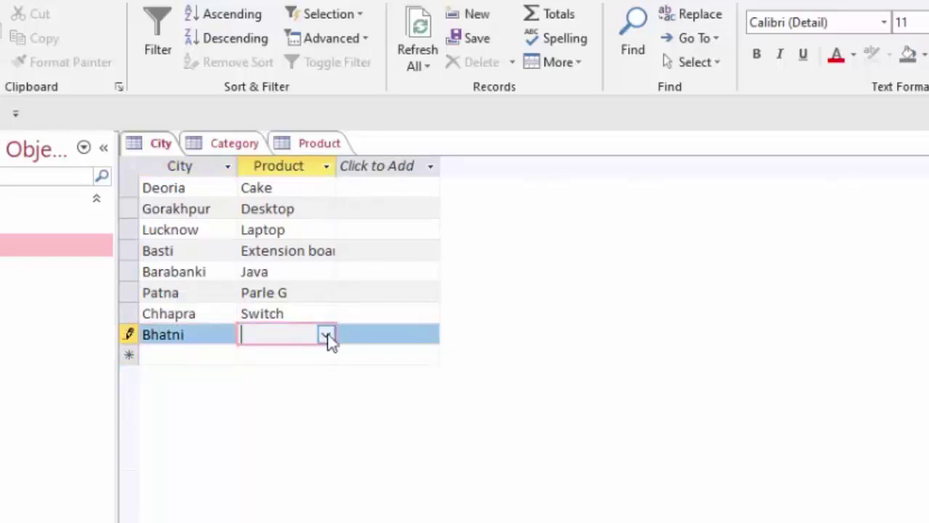
left_click(324, 336)
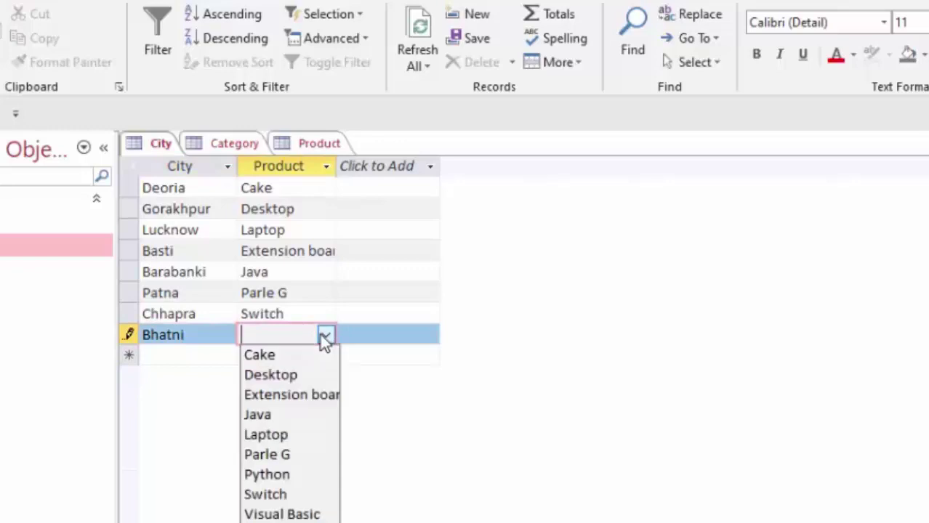
left_click(291, 513)
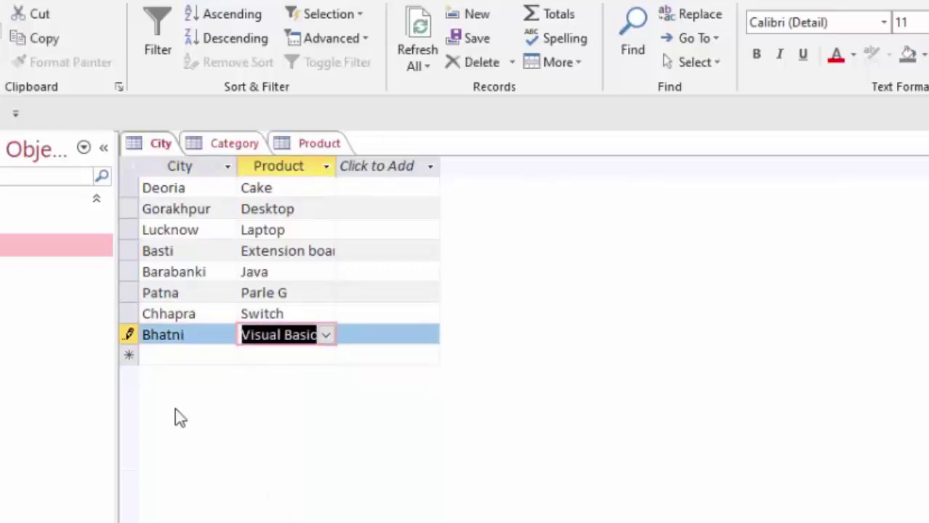
Add city Bhatpar and bring the Category datasheet back into view.
left_click(181, 354)
type("Bhatpar")
key("Tab")
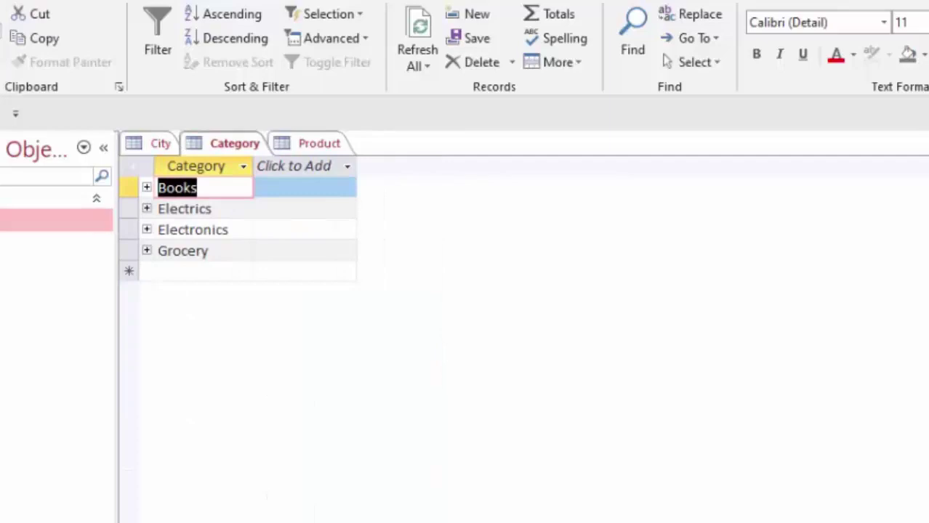
left_click(44, 1)
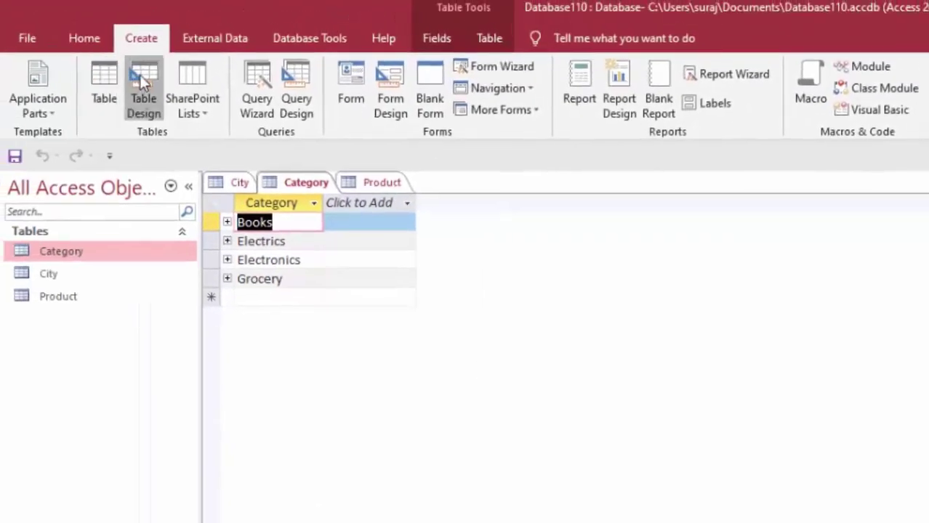
Start a new table design with Short Text fields Product id, Product name, Category and City.
left_click(141, 80)
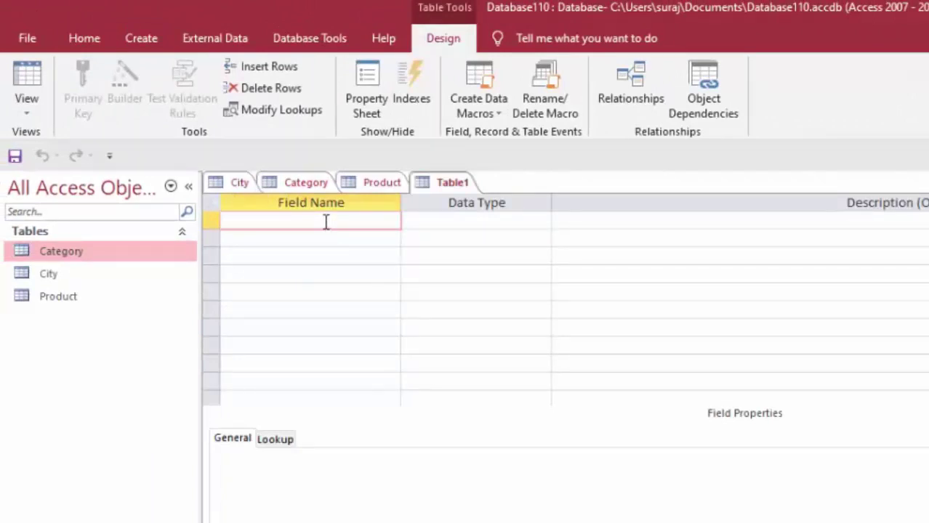
type("P")
type("roduct ")
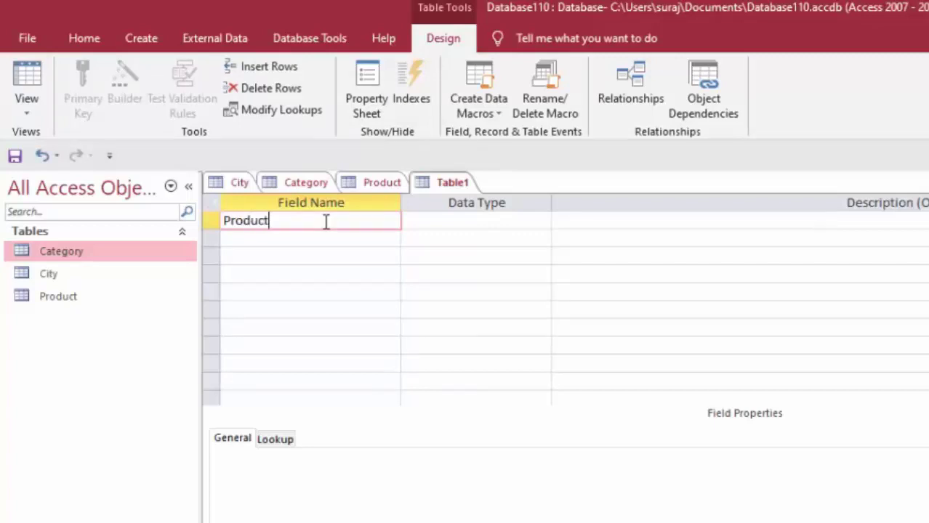
type("id")
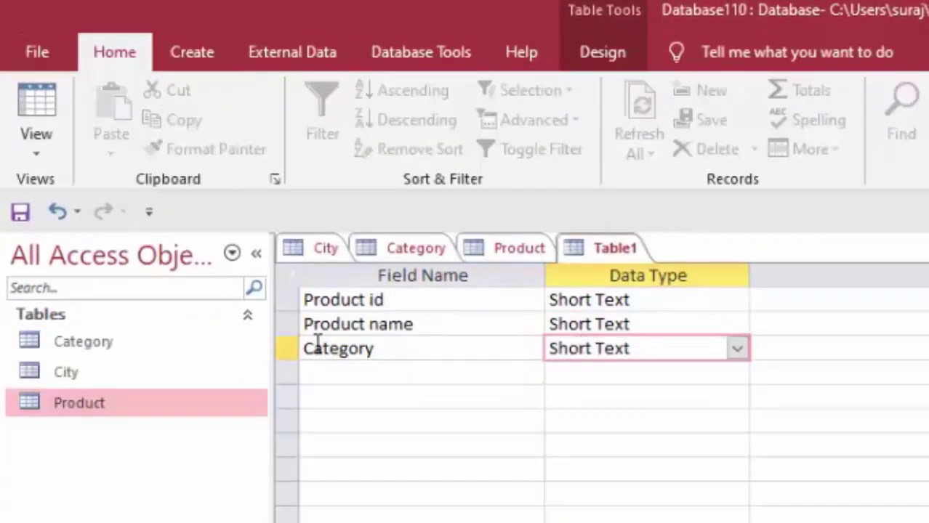
left_click(337, 374)
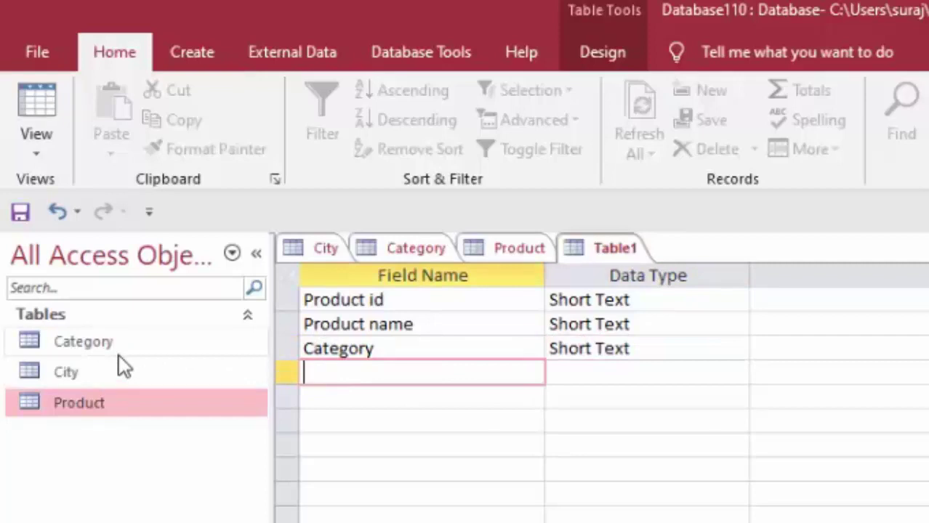
type("Cit")
type("y")
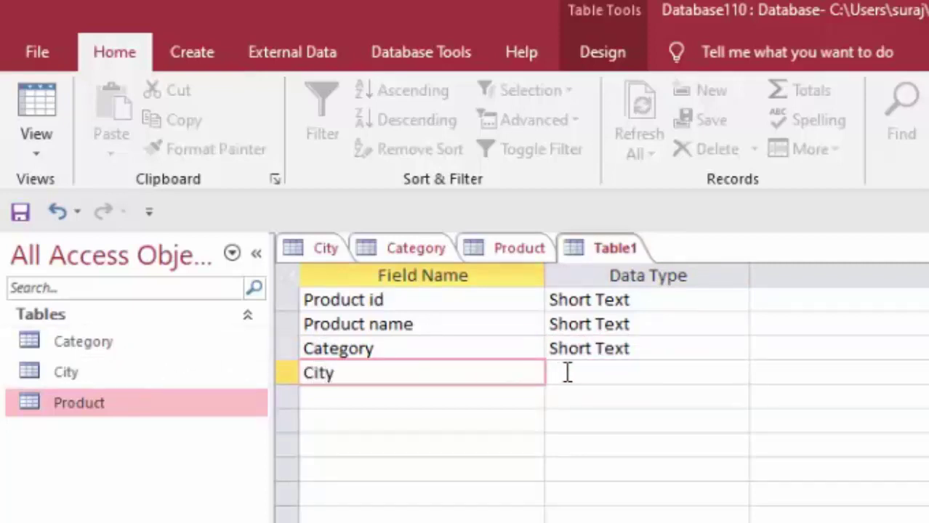
left_click(578, 372)
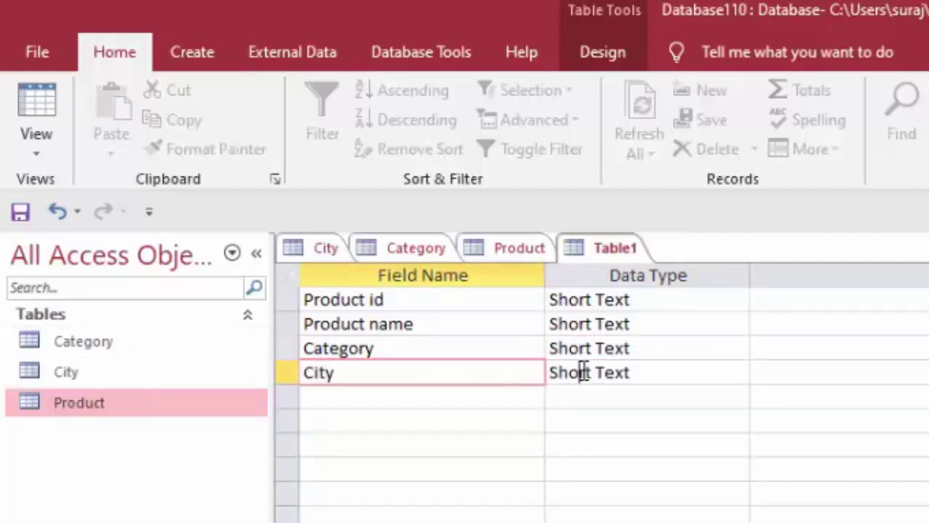
Check the contents of the Category and Product tables, then return to the new table design.
double_click(147, 341)
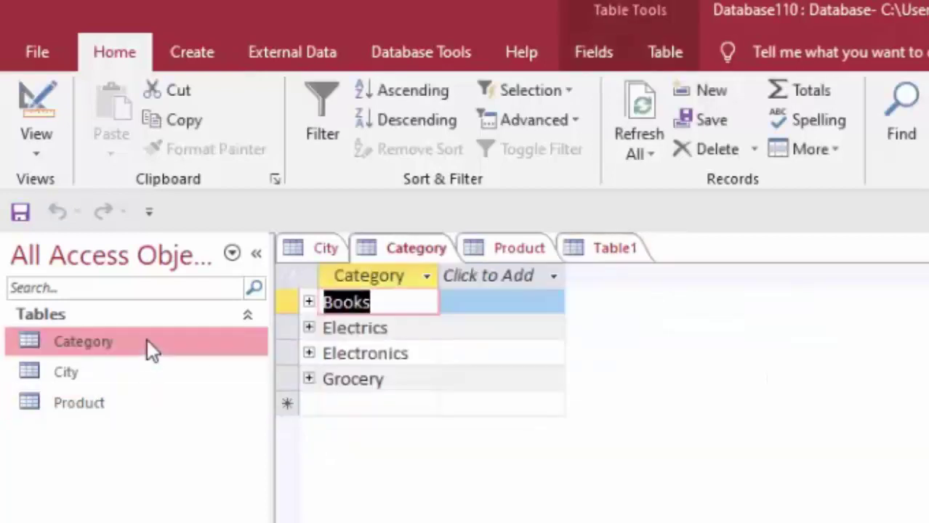
left_click(135, 405)
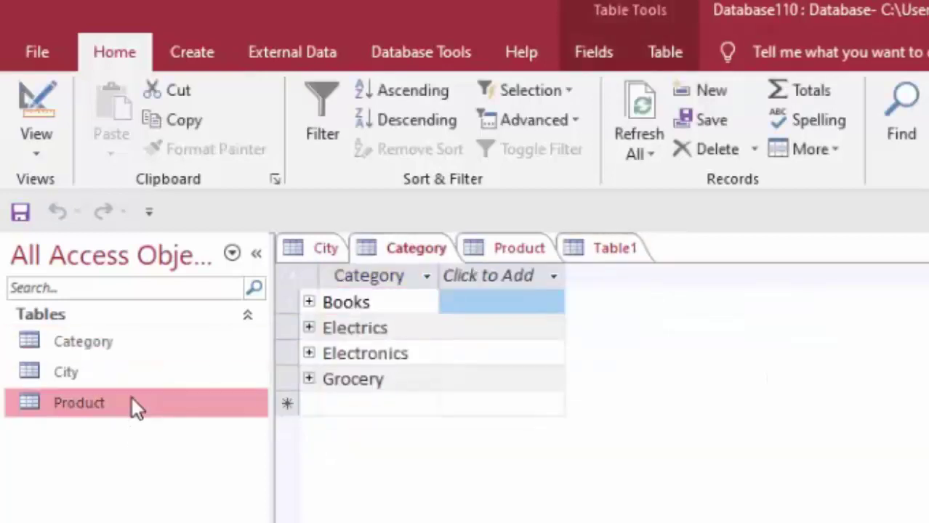
double_click(133, 400)
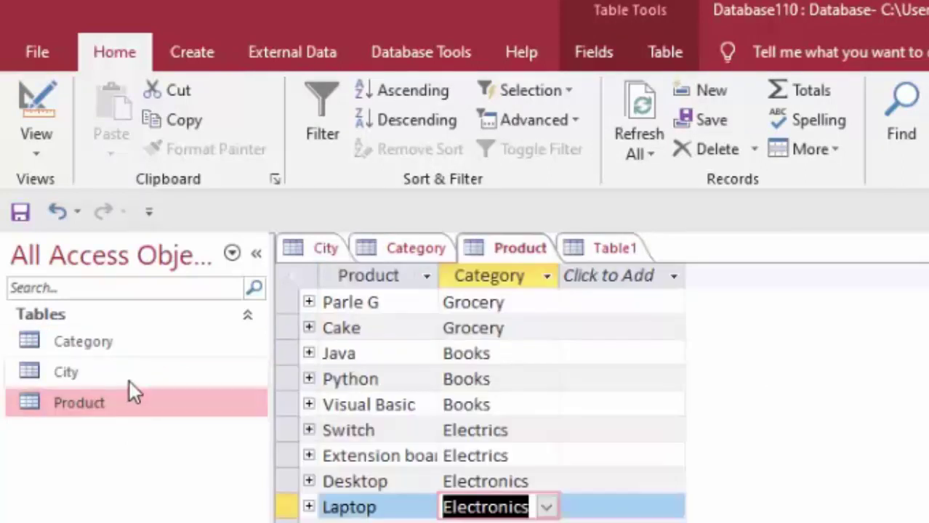
left_click(618, 247)
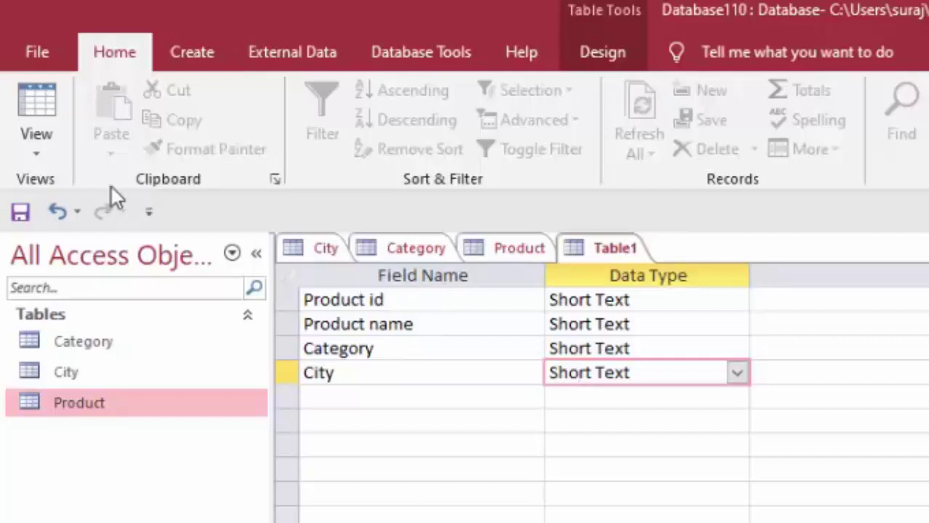
Save the new table as Product detail.
left_click(38, 103)
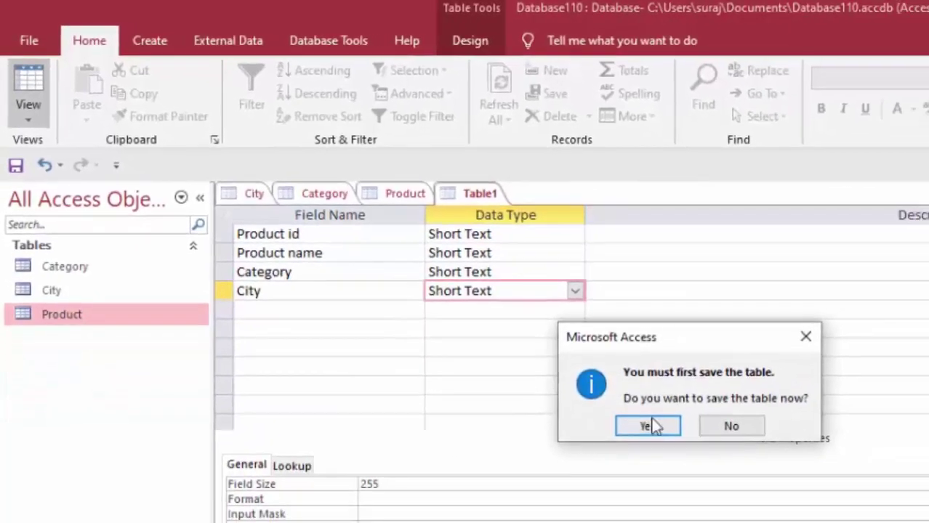
left_click(641, 423)
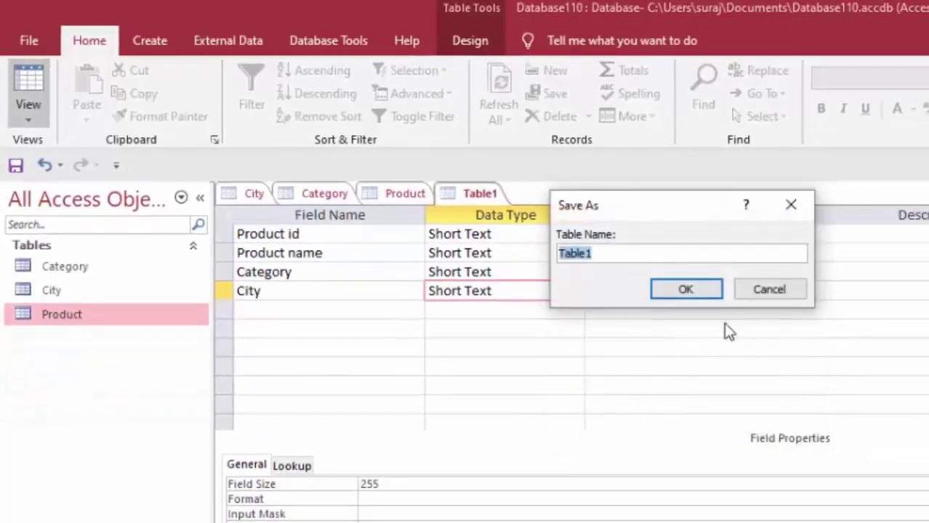
left_click(788, 206)
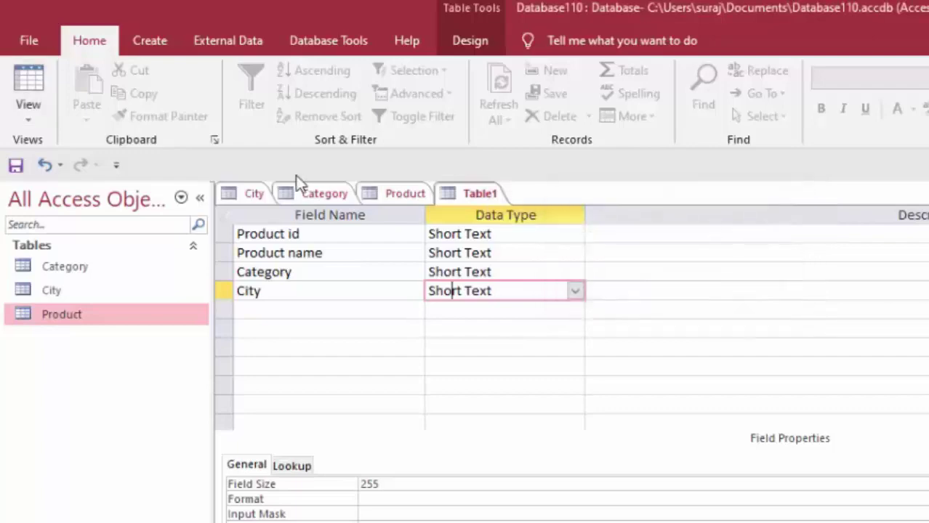
Make Product id the primary key and open the table in Datasheet view.
left_click(223, 234)
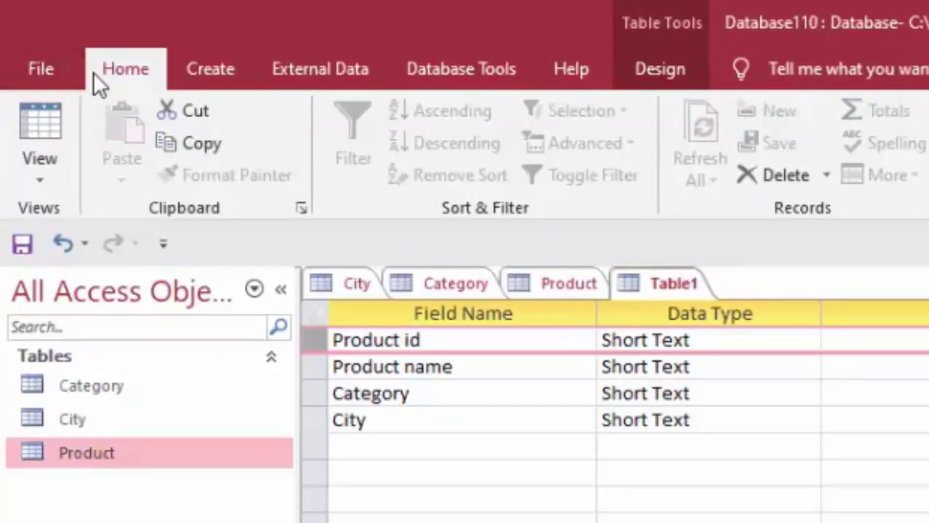
right_click(320, 338)
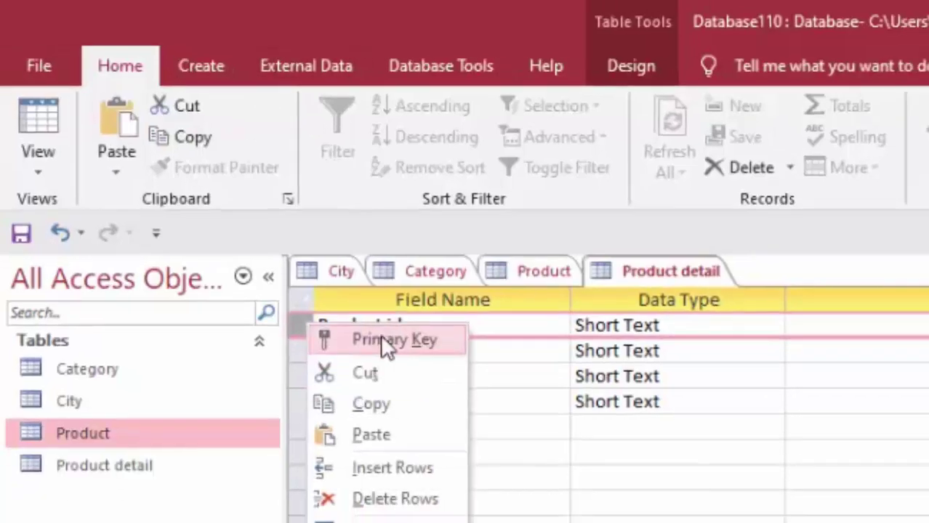
left_click(386, 356)
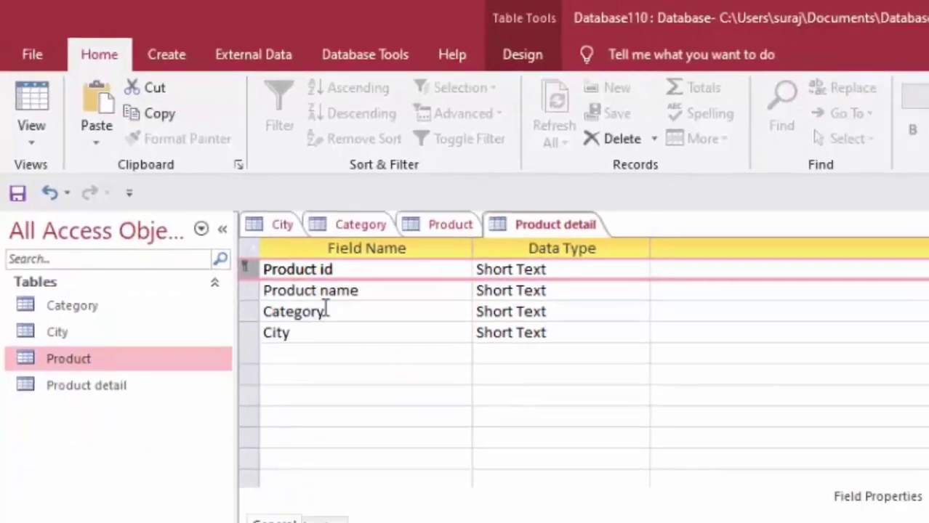
left_click(26, 91)
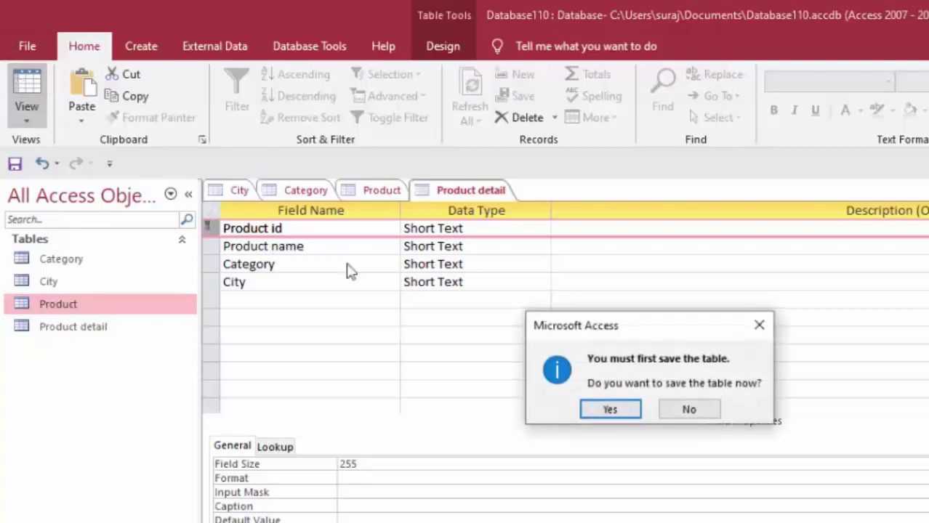
left_click(612, 411)
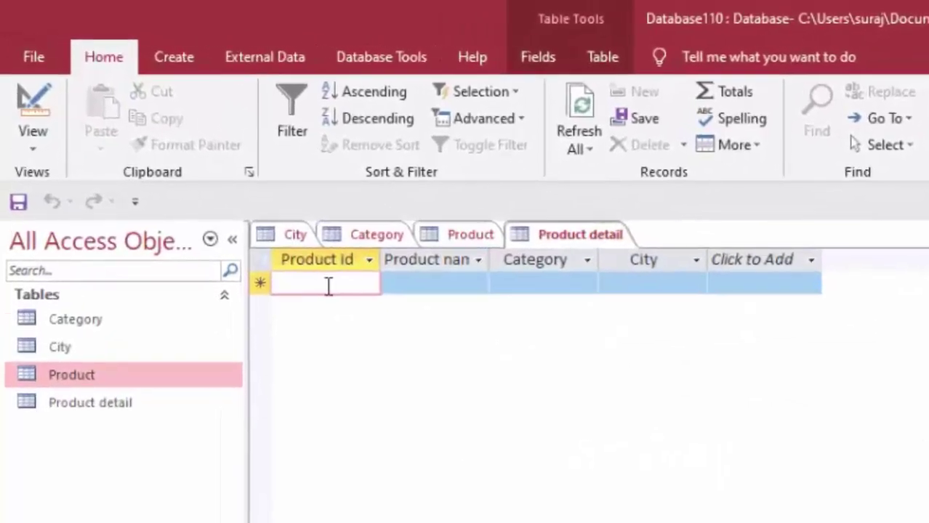
Start the first record with Product id 111, name Parle G and category Grocery.
type("111")
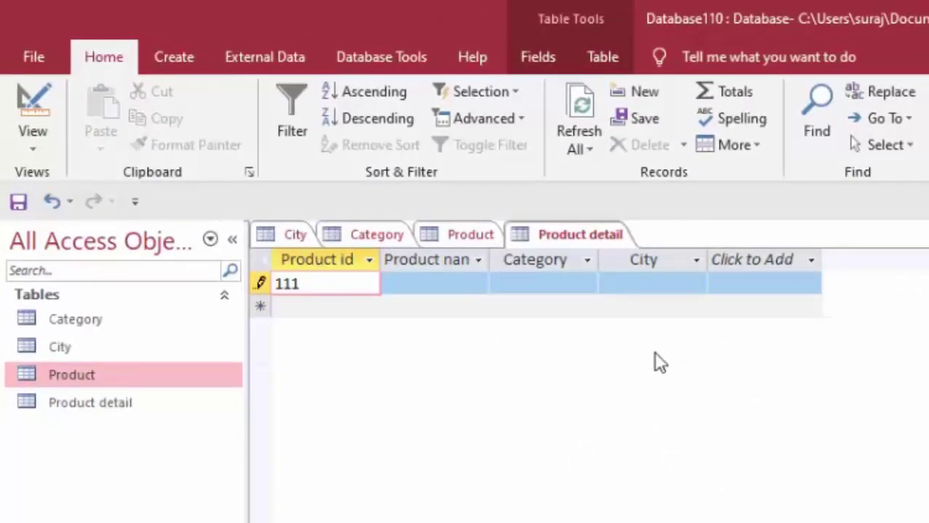
left_click(456, 280)
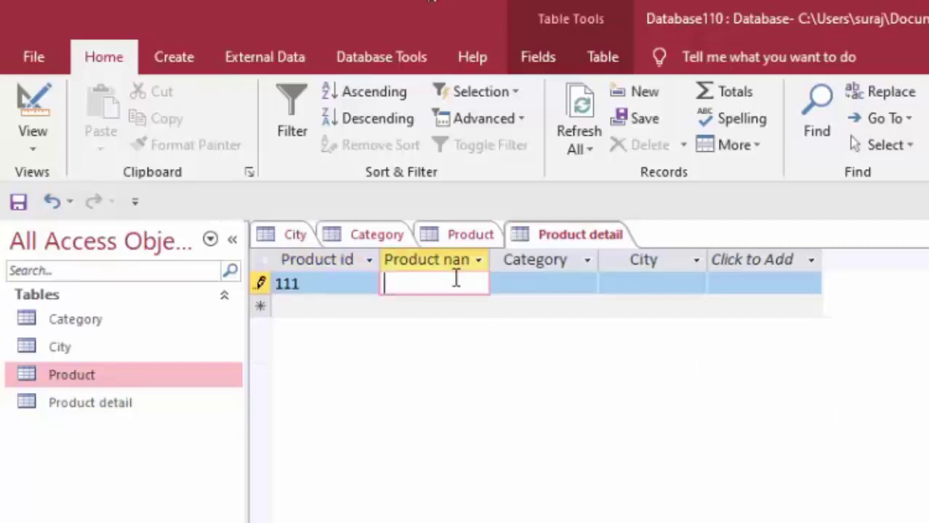
type("Pa")
type("rle G")
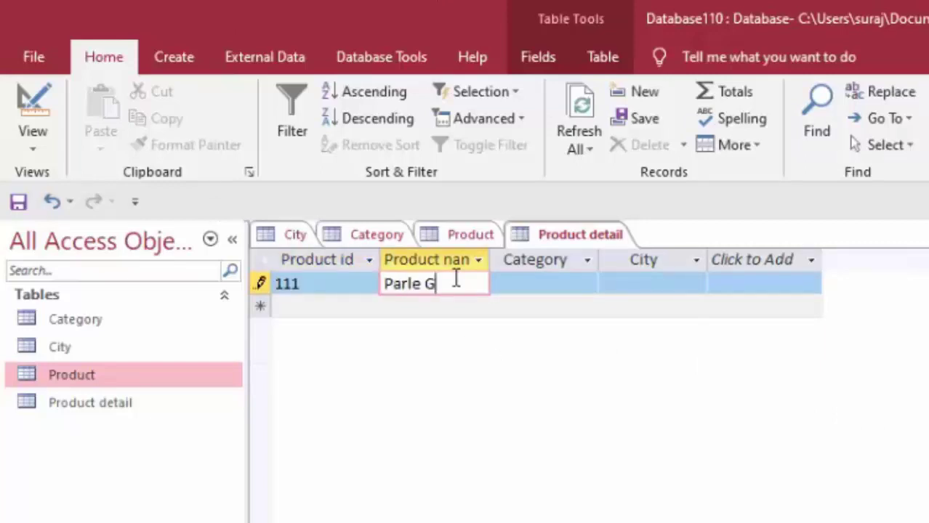
left_click(526, 285)
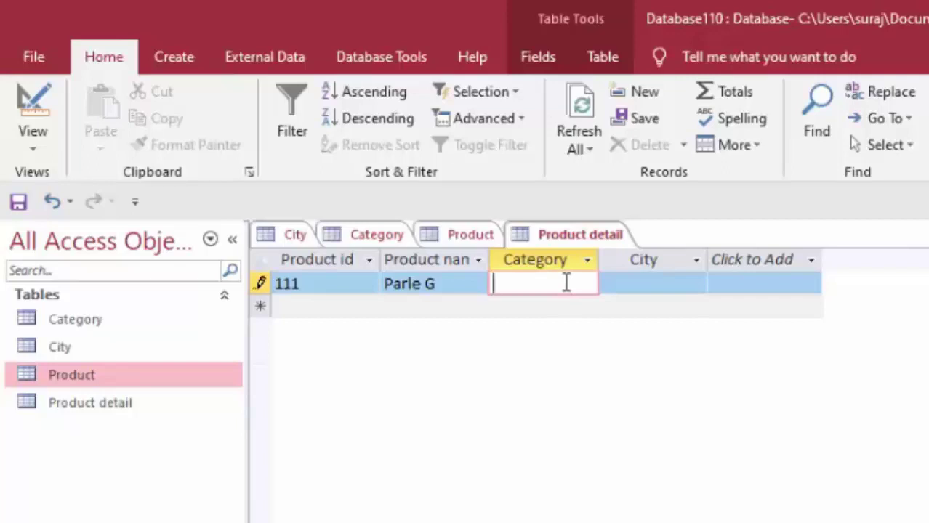
type("G")
type("rocer")
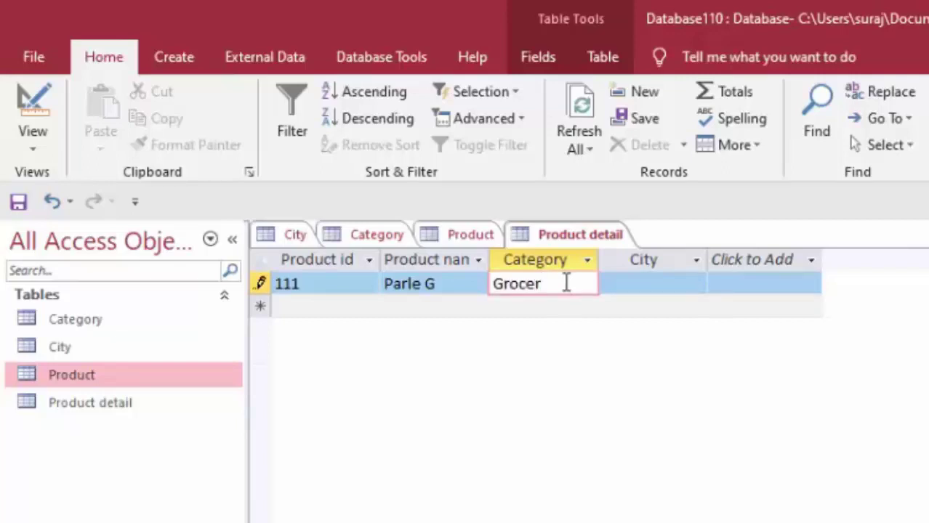
type("y")
left_click(636, 286)
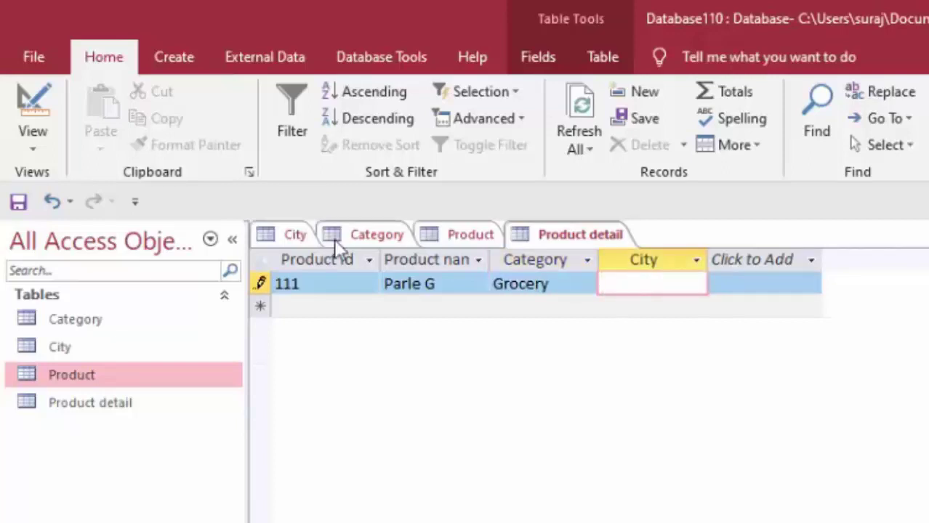
Check the City table's names, then enter Patna as the first record's city.
double_click(162, 352)
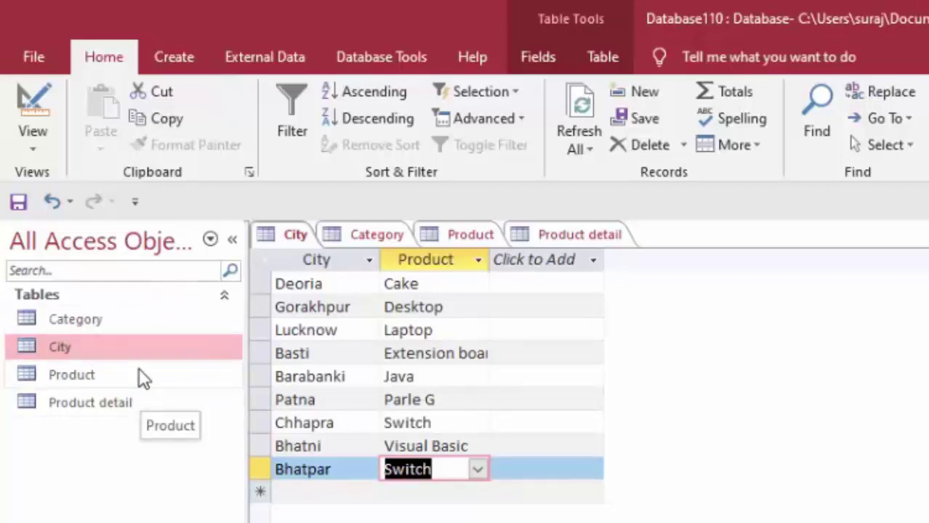
double_click(150, 401)
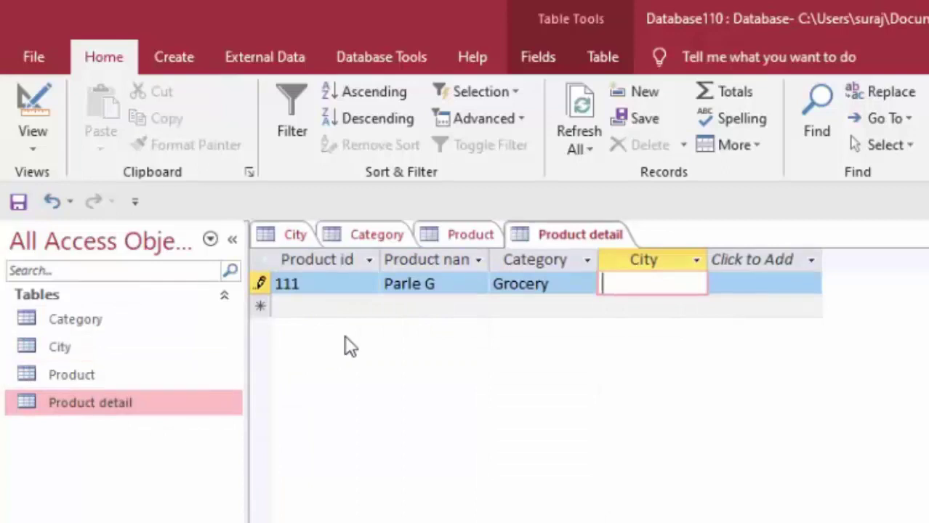
type("Pan")
key("BackSpace")
type("tna")
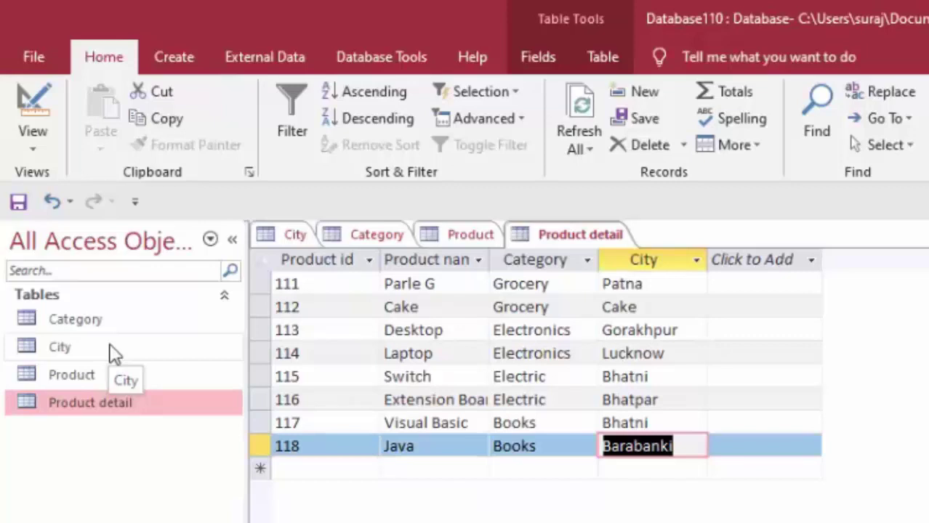
left_click(413, 66)
Open the Relationships window showing the Category, Product and City table links.
left_click(287, 109)
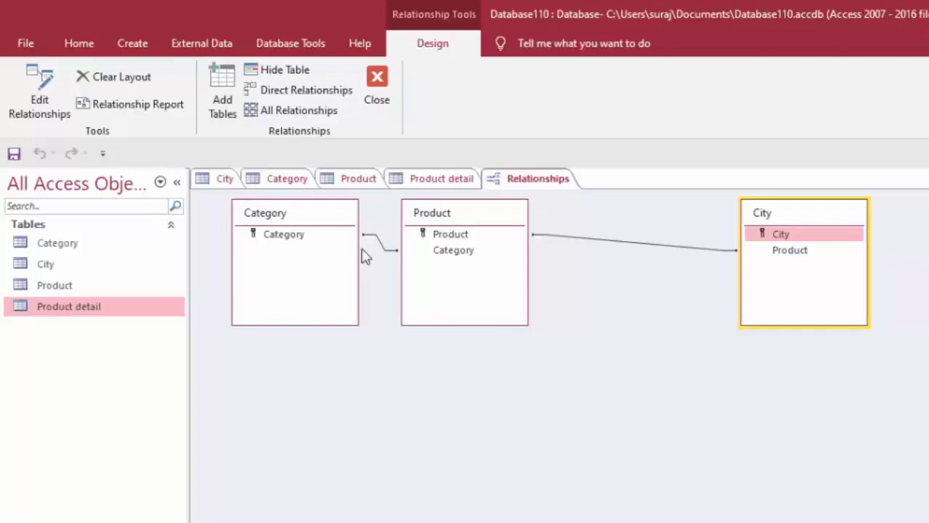
left_click(123, 40)
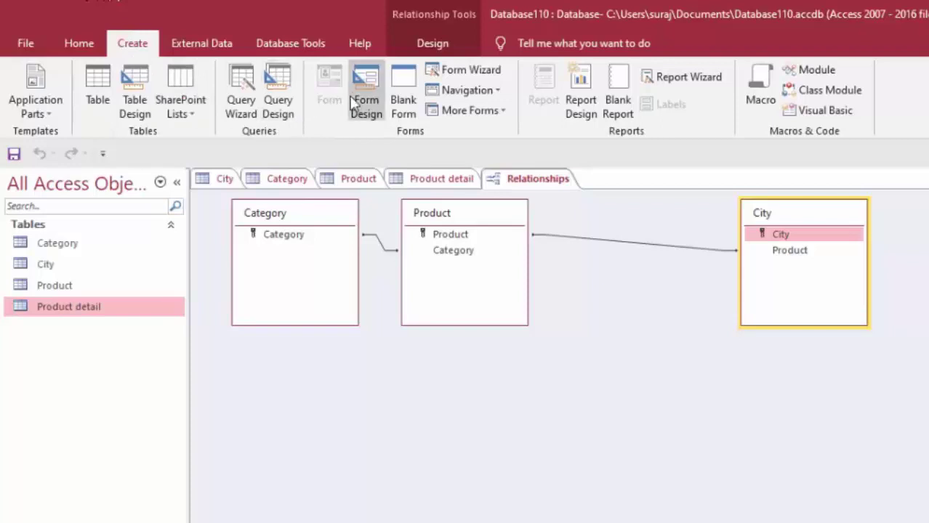
Create a blank form in Form Design and widen its design area.
left_click(366, 84)
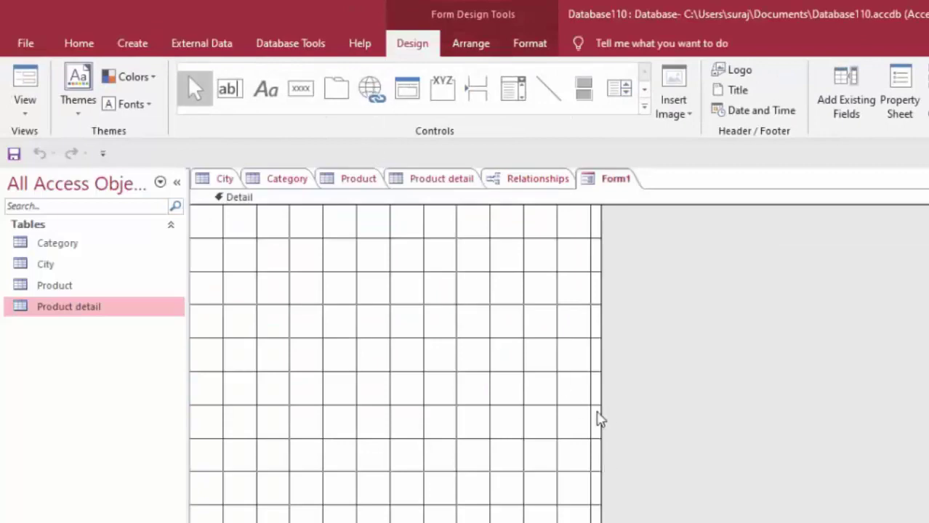
left_click_drag(602, 413, 764, 472)
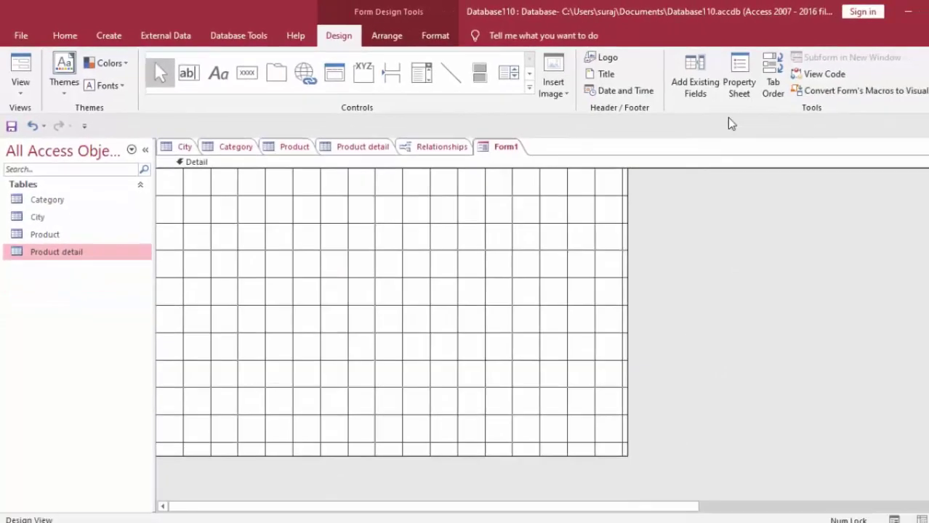
Add Product detail's Product id, Product name, Category and City fields to the form.
left_click(695, 82)
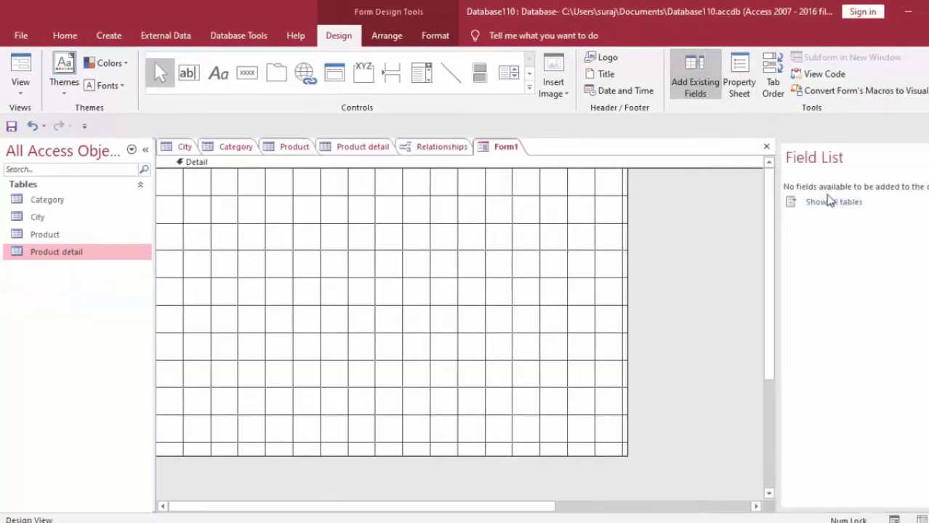
left_click(831, 201)
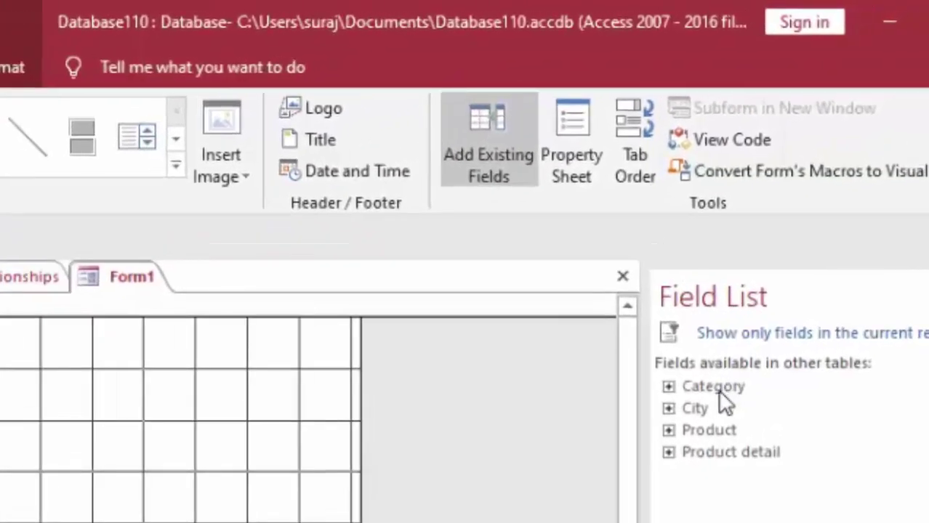
left_click(716, 385)
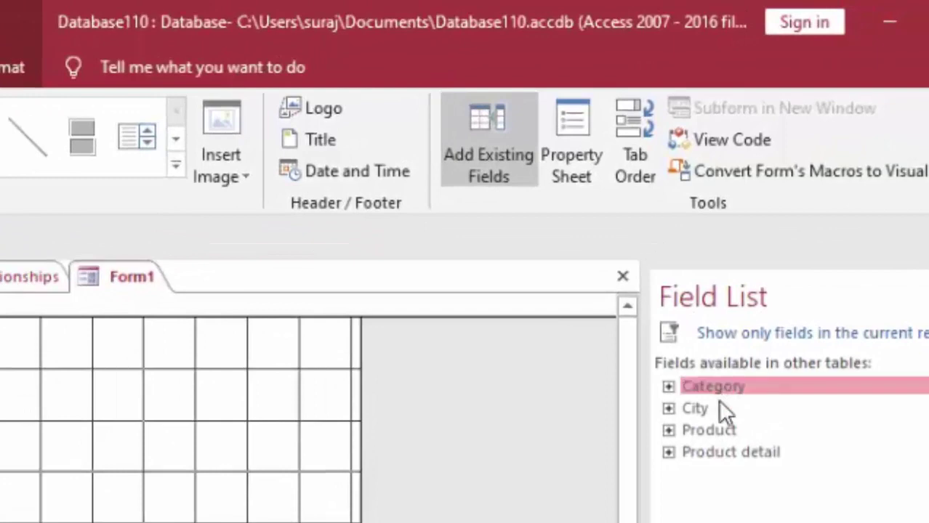
double_click(730, 456)
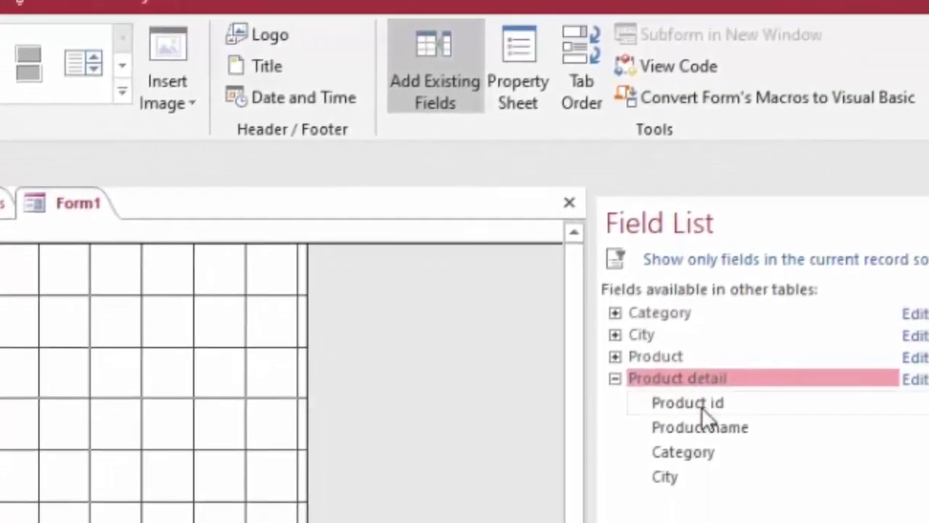
left_click(646, 332)
double_click(645, 331)
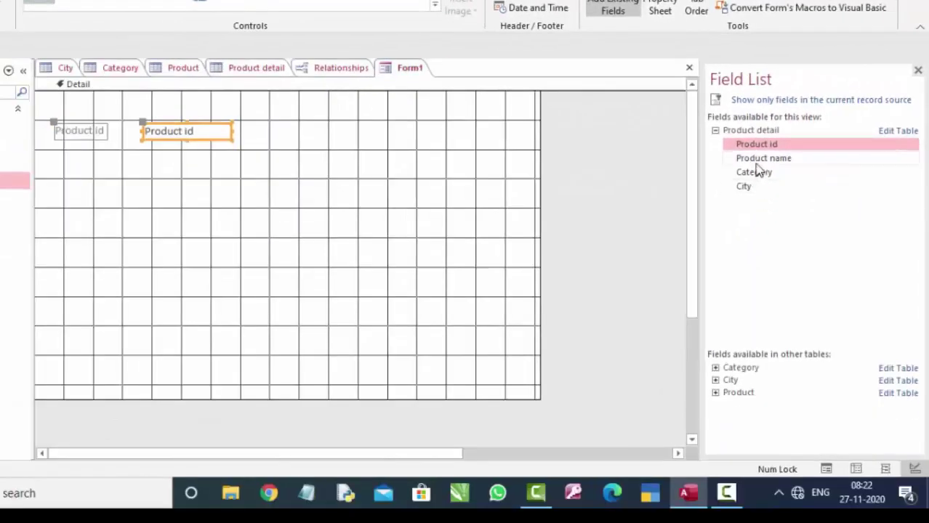
double_click(759, 159)
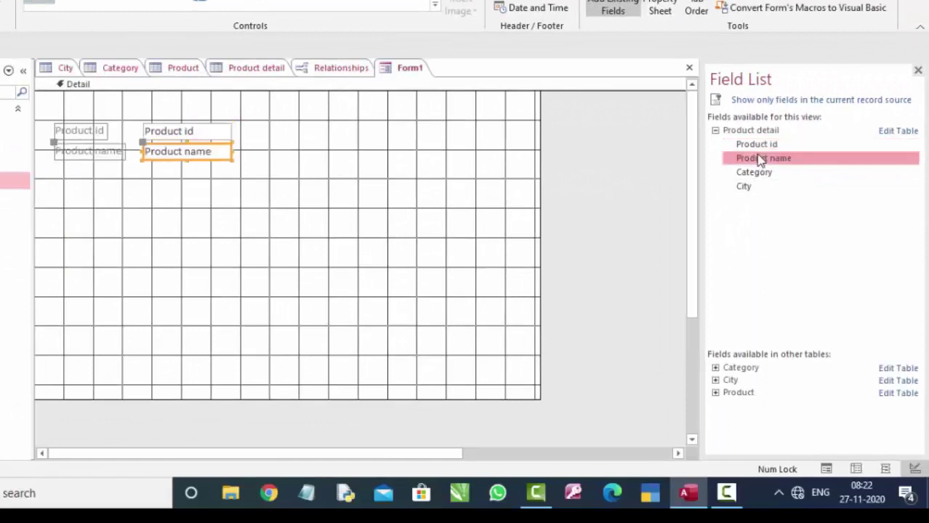
double_click(759, 174)
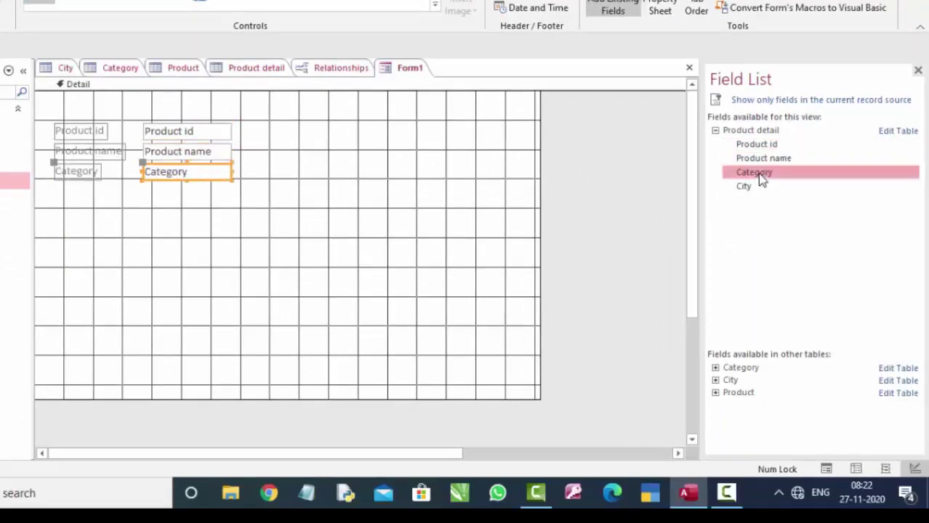
double_click(759, 187)
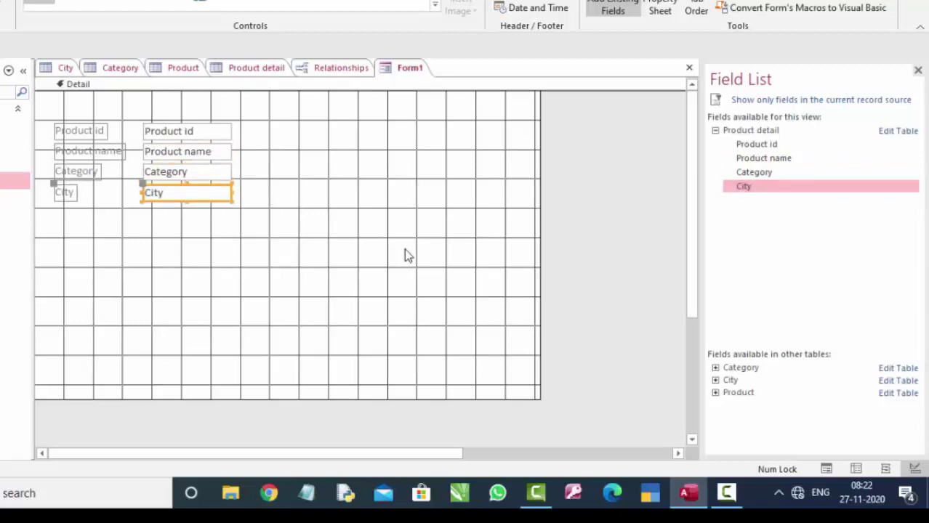
mouse_move(264, 272)
left_mouse_down()
mouse_move(225, 258)
mouse_move(232, 220)
left_mouse_up()
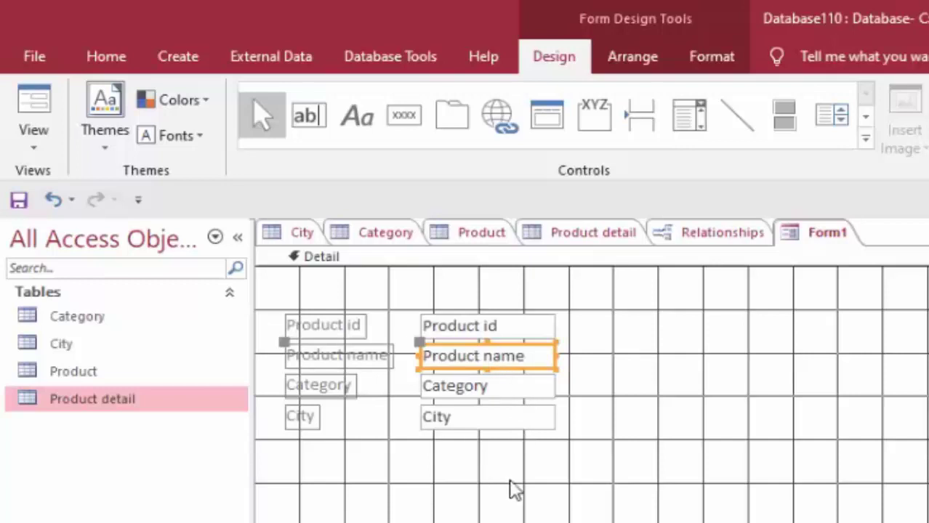
Delete the City text box and its label from the form.
left_click(553, 488)
left_click_drag(557, 493, 325, 305)
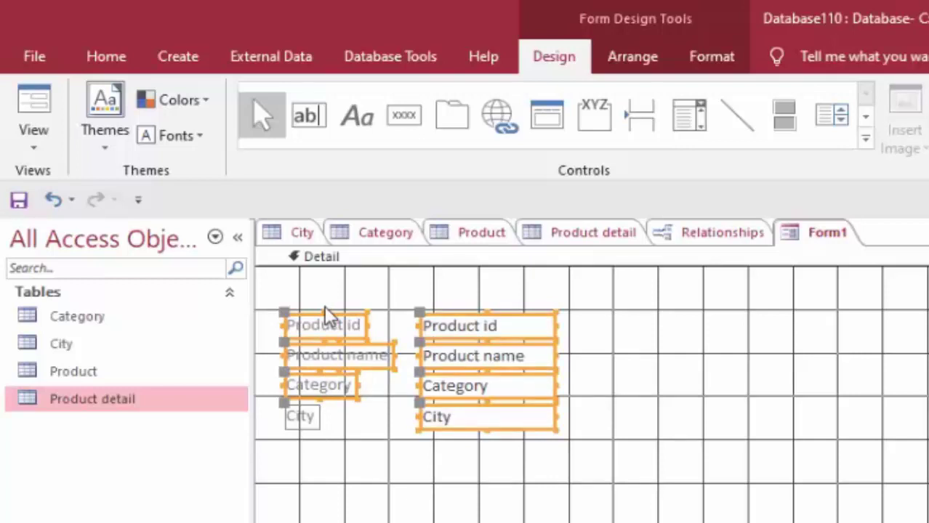
left_click(380, 474)
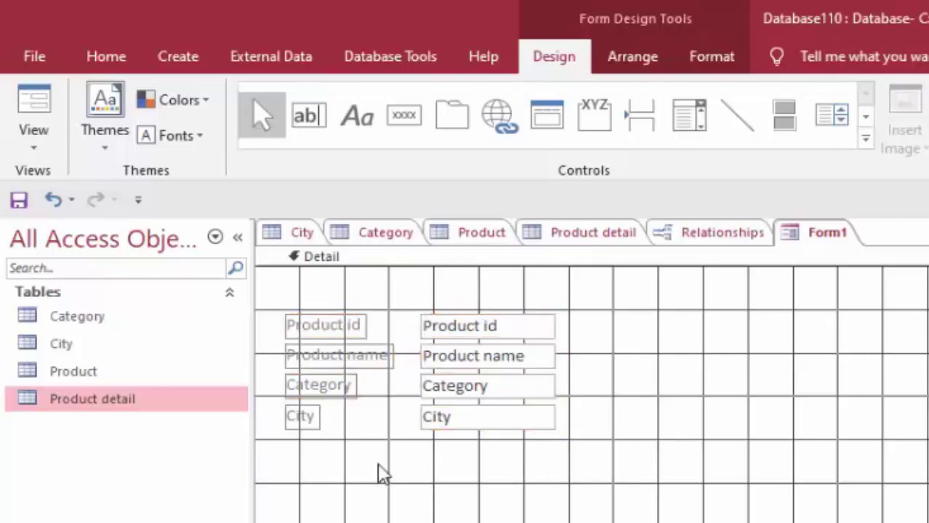
left_click(436, 427)
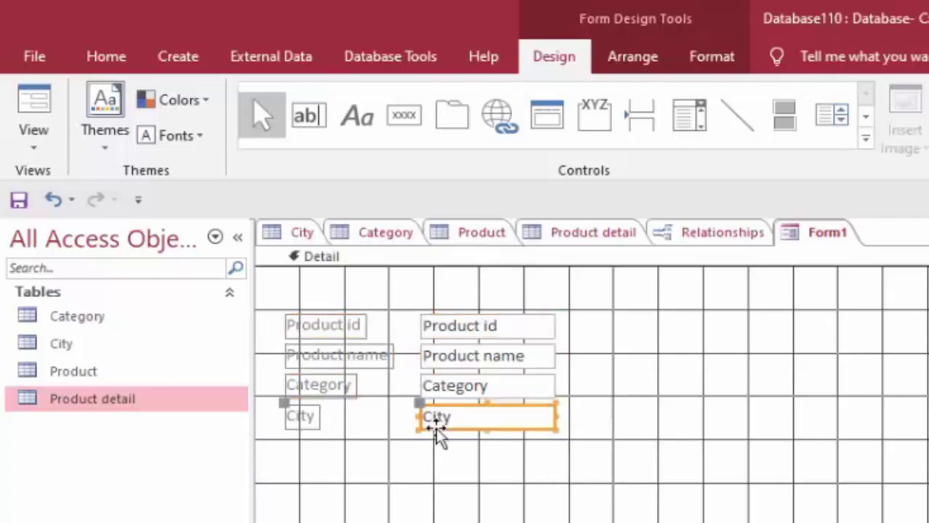
key("Delete")
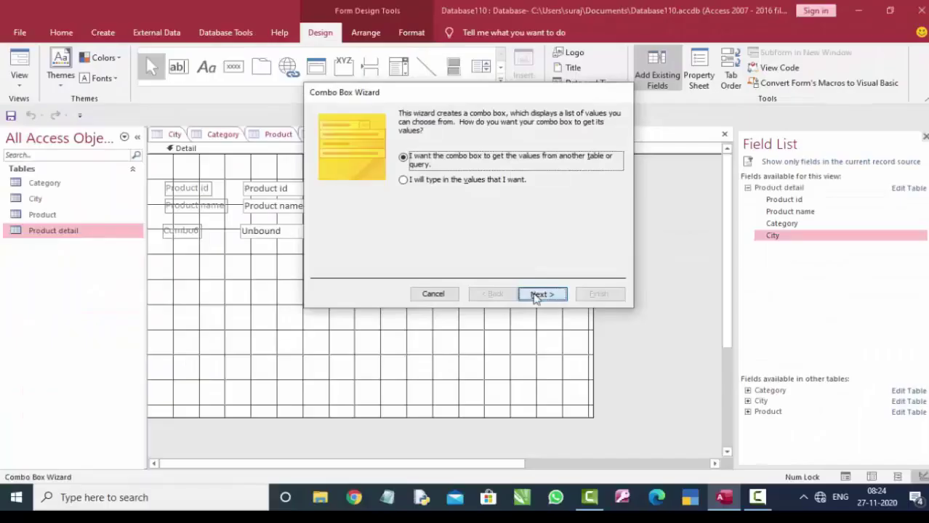
Set the combo box to list the Category field from the Category table.
left_click(571, 389)
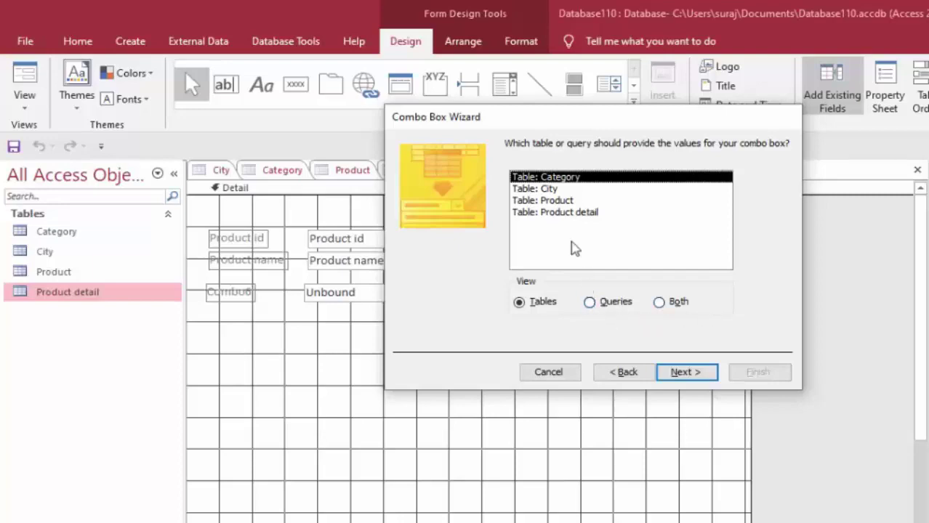
left_click(691, 378)
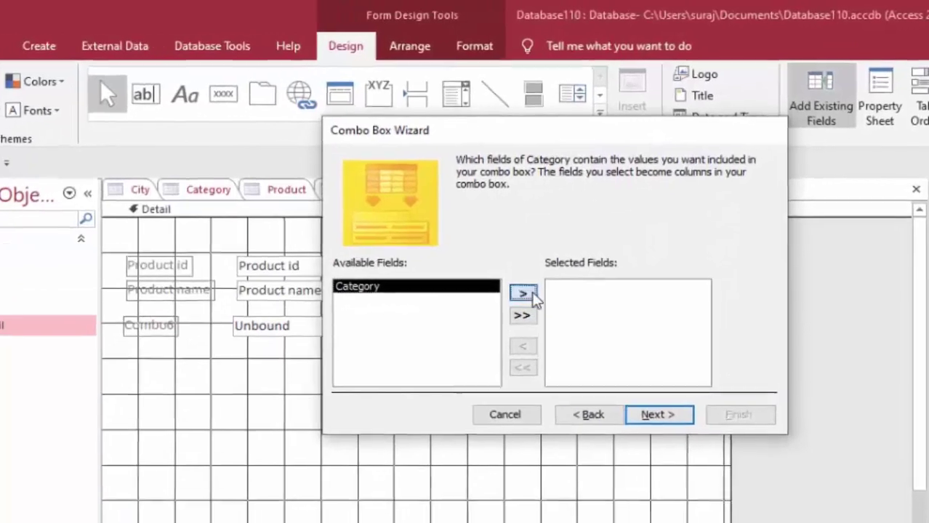
left_click(524, 293)
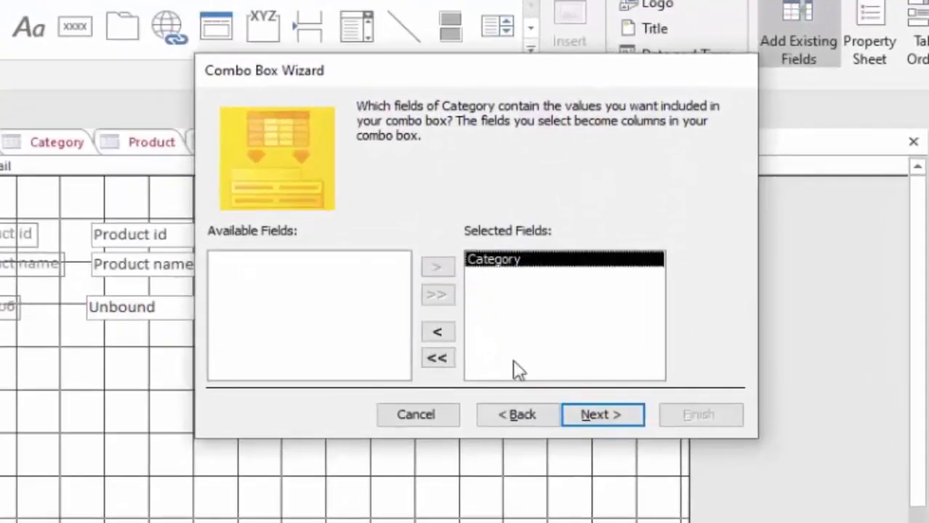
left_click(606, 414)
left_click(606, 414)
left_click(606, 414)
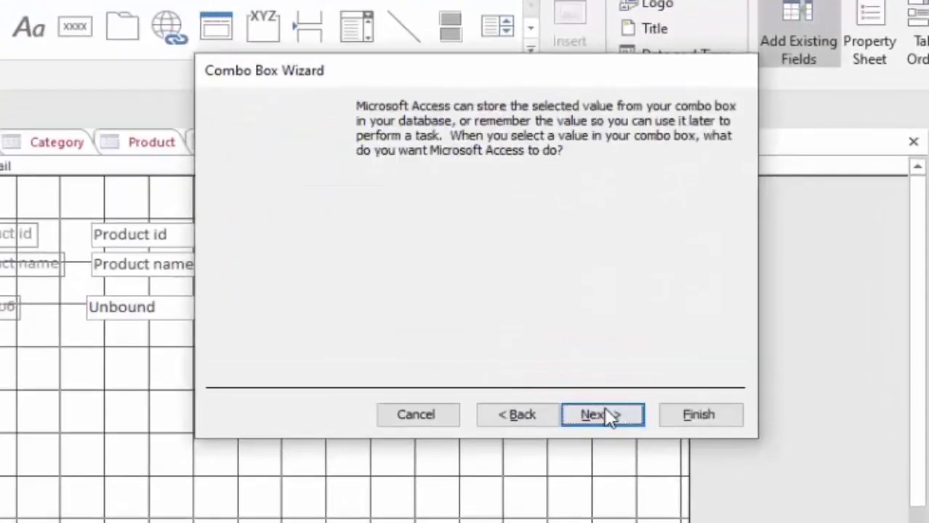
Store the combo's value in the Category field and label it Category.
left_click(502, 209)
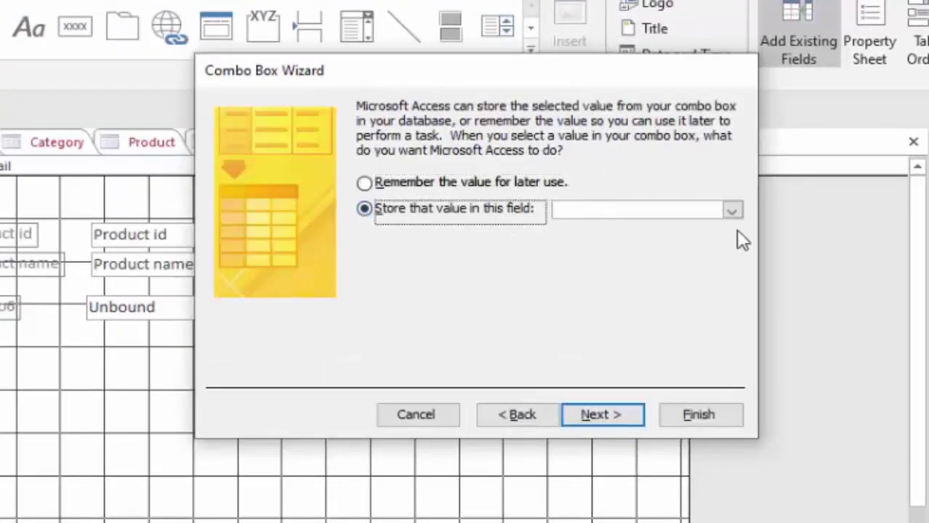
left_click(732, 210)
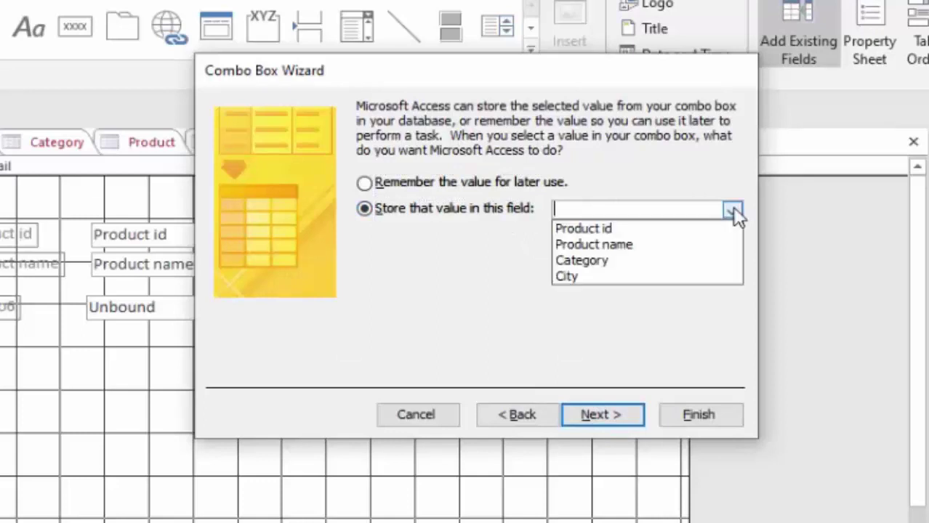
left_click(669, 262)
left_click(605, 416)
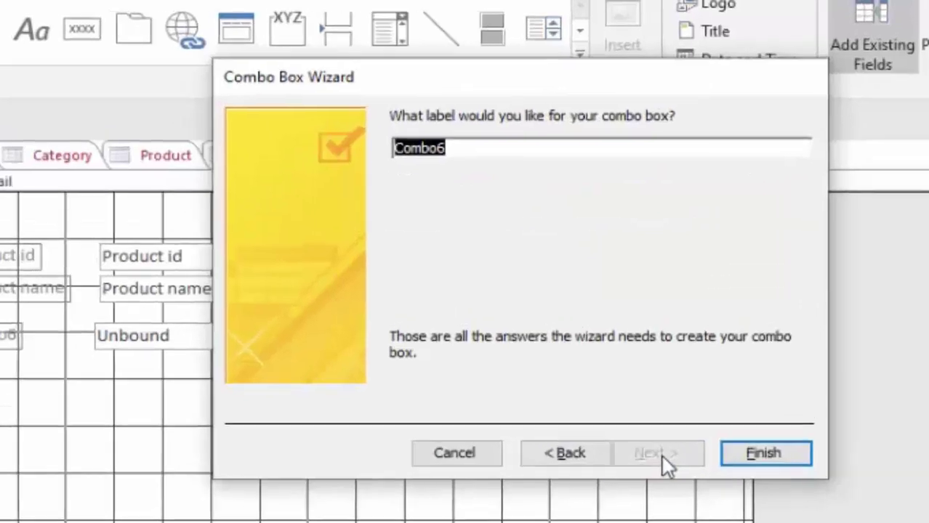
key("BackSpace")
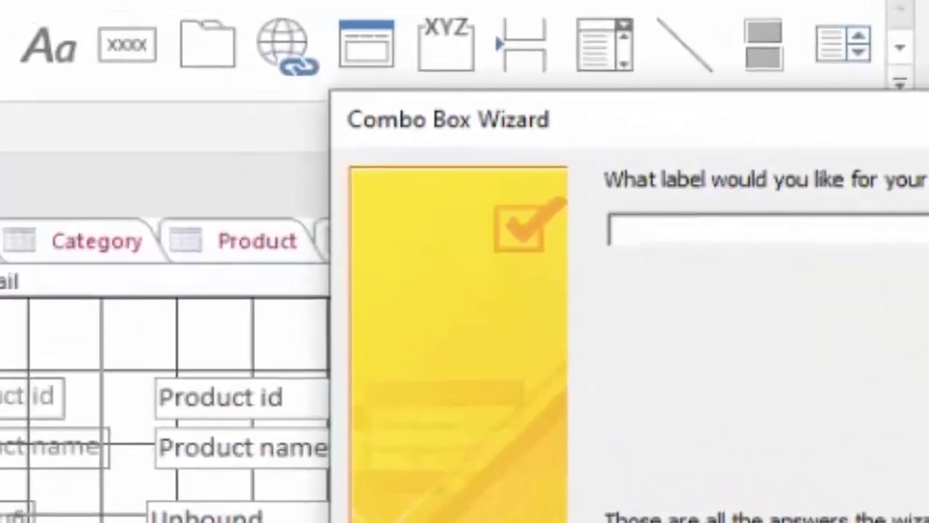
type("Category")
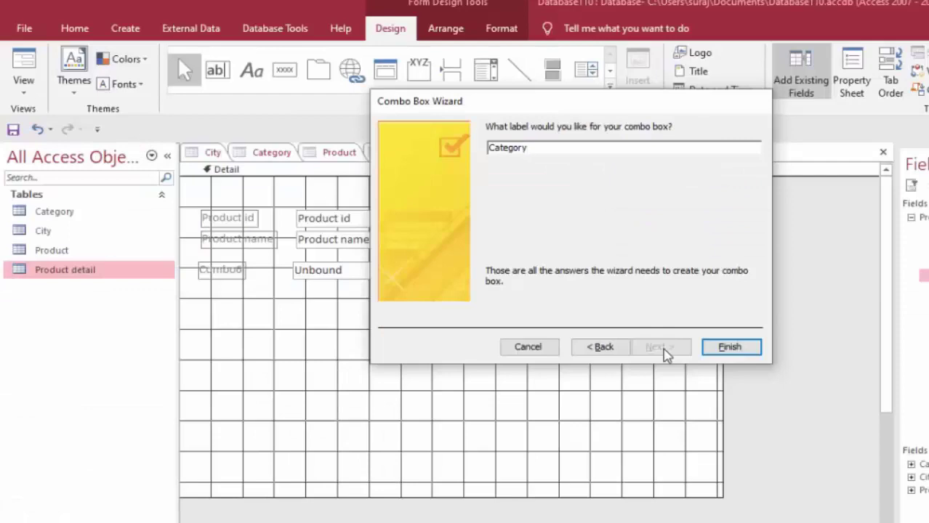
key("Return")
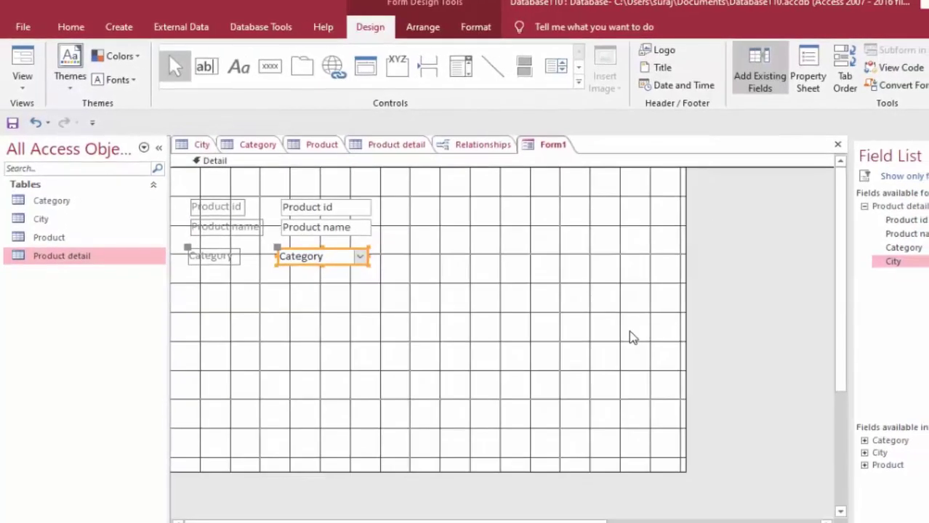
Review the combo box properties, then select the Detail section and close the Property Sheet.
left_click(805, 65)
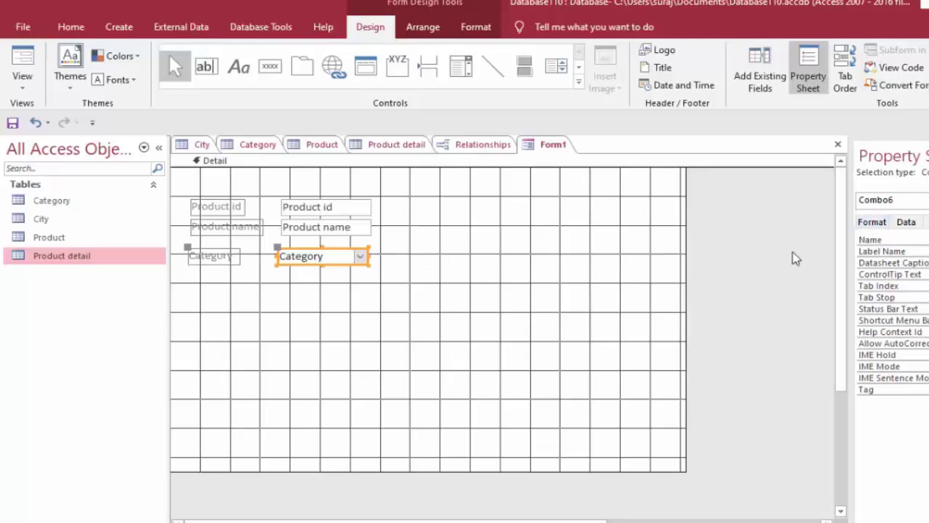
left_click(428, 309)
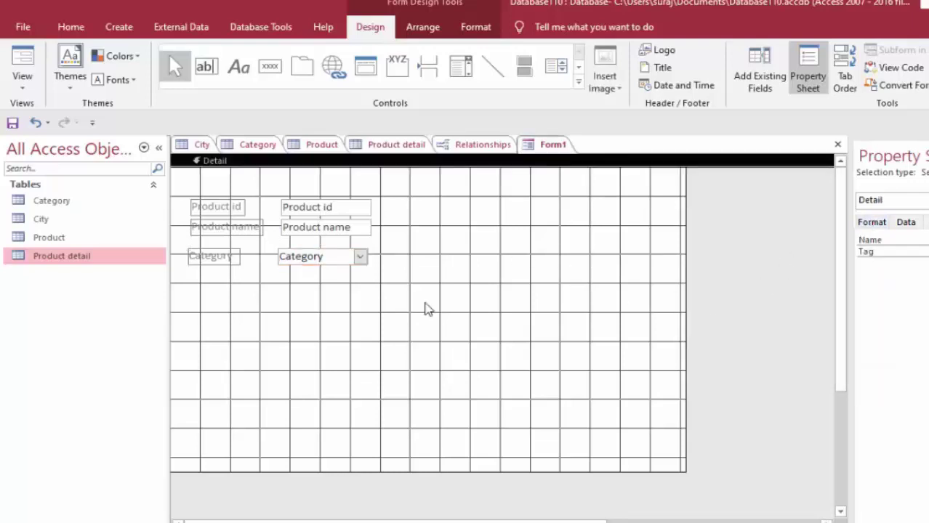
key("F4")
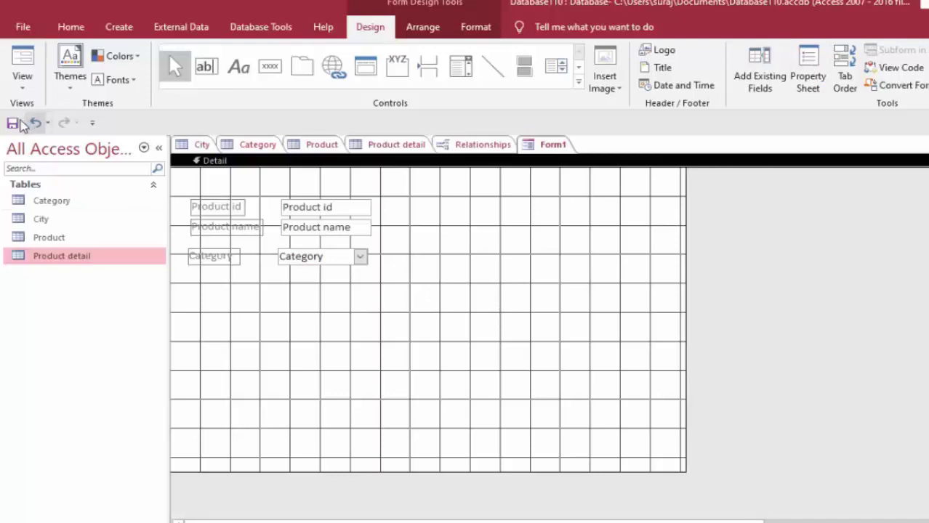
Save the form under the name frmcontactlist.
left_click(13, 124)
type("frmcontactlis")
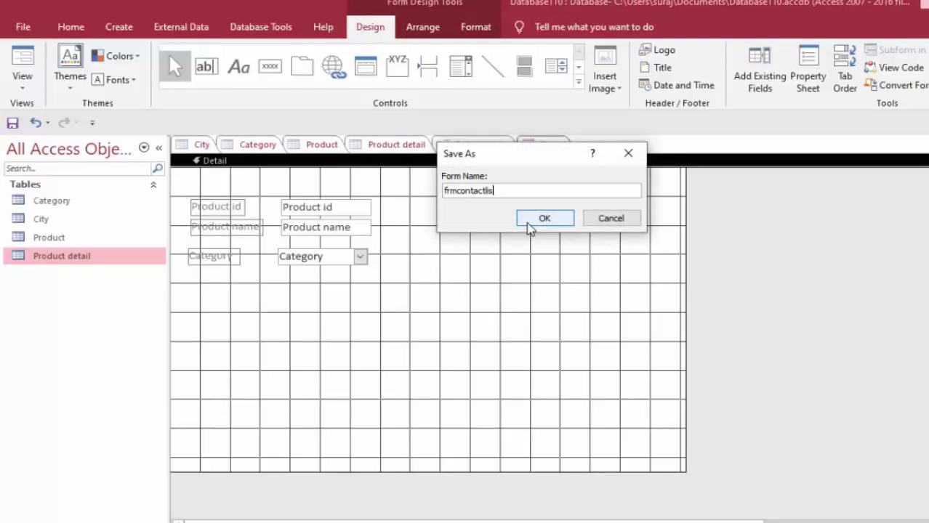
type("t")
left_click(528, 222)
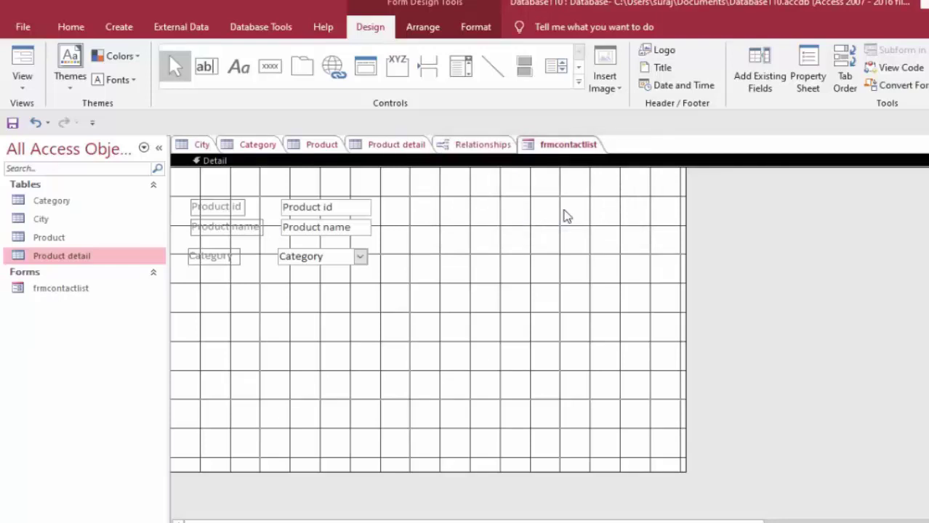
left_click(119, 27)
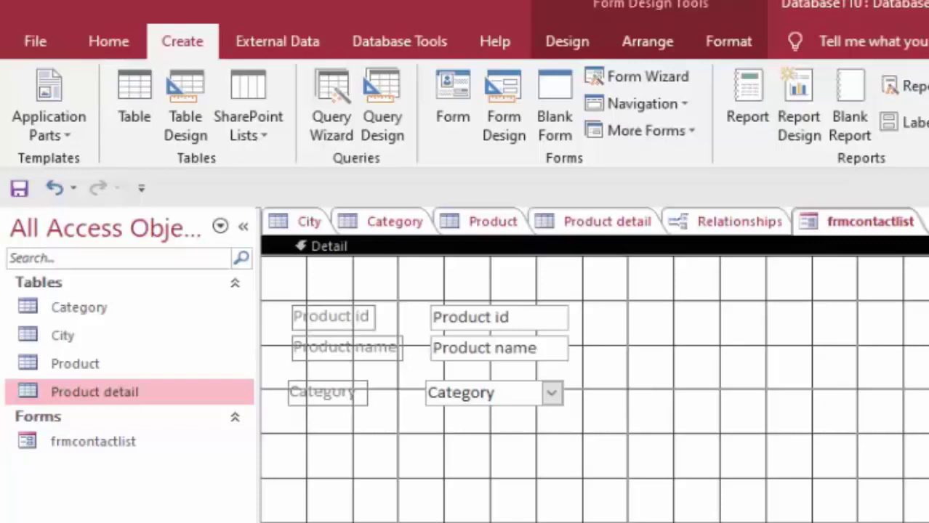
Start a Simple Query Wizard on the Product table and add all its fields.
left_click(101, 340)
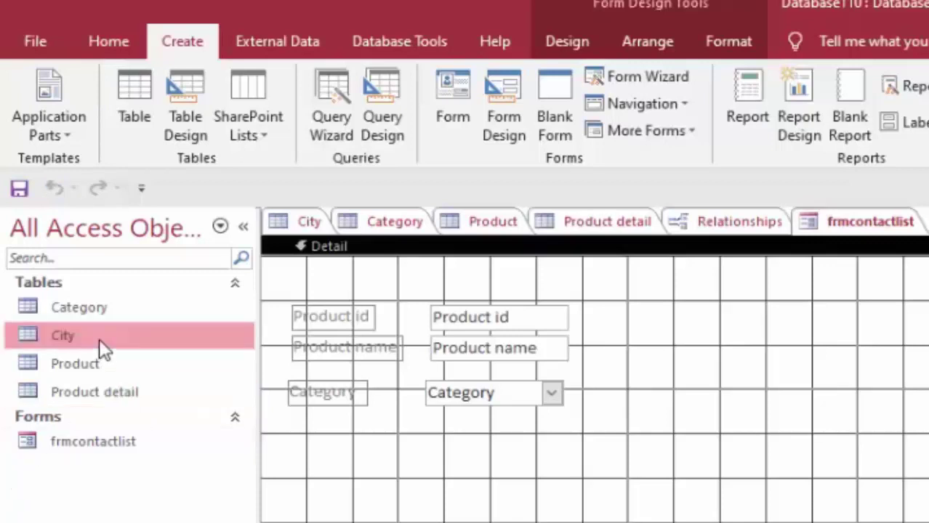
left_click(98, 377)
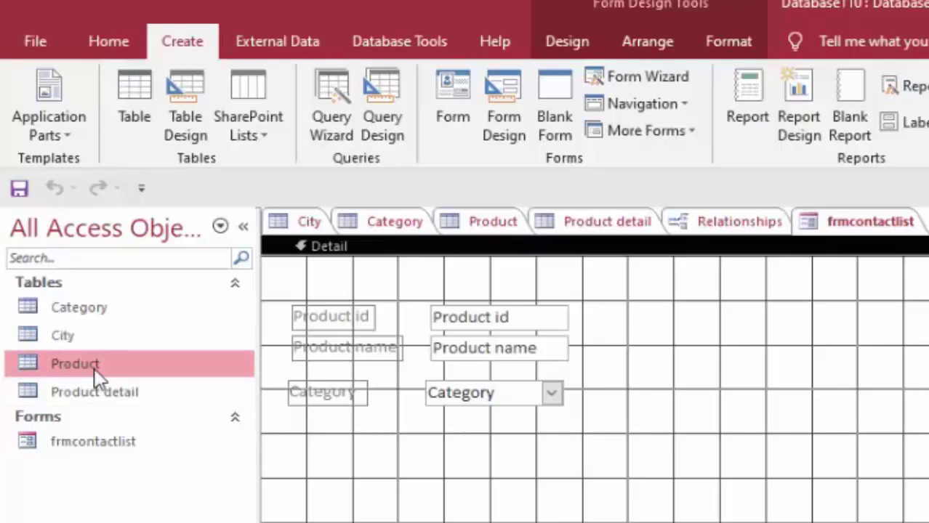
left_click(332, 87)
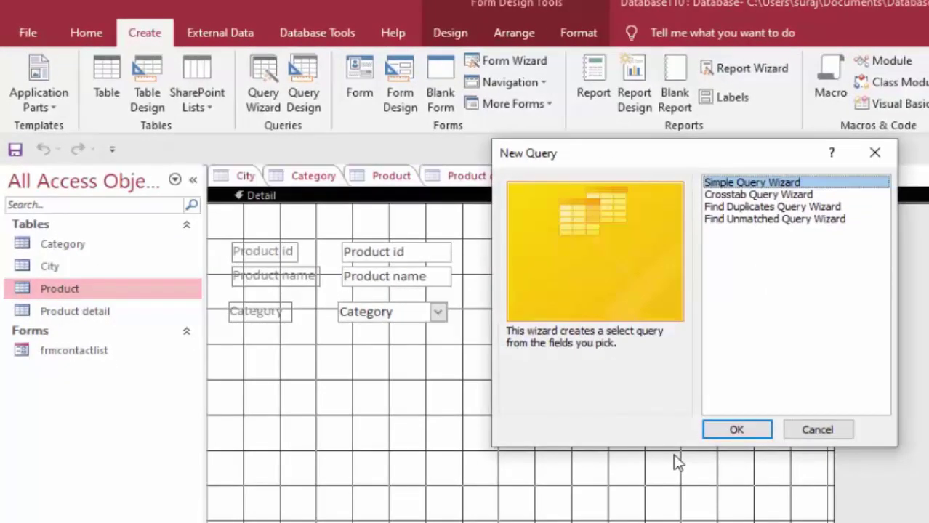
left_click(737, 430)
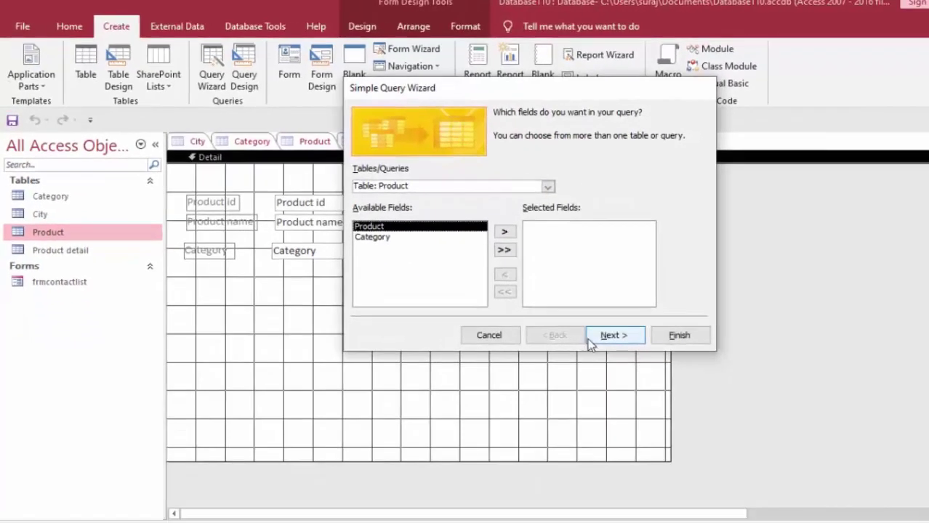
left_click(504, 249)
left_click(616, 335)
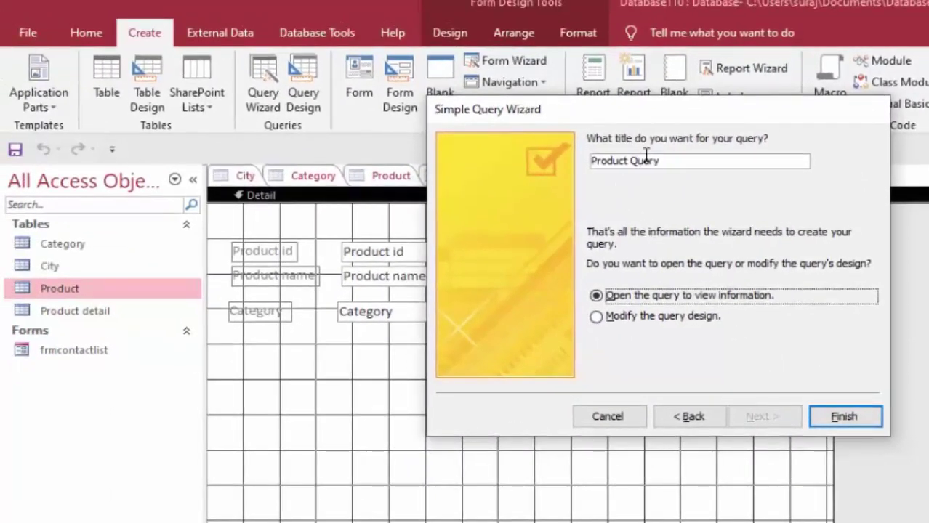
Title the query qryProduct and finish so it opens in Design view.
left_click_drag(660, 159, 552, 161)
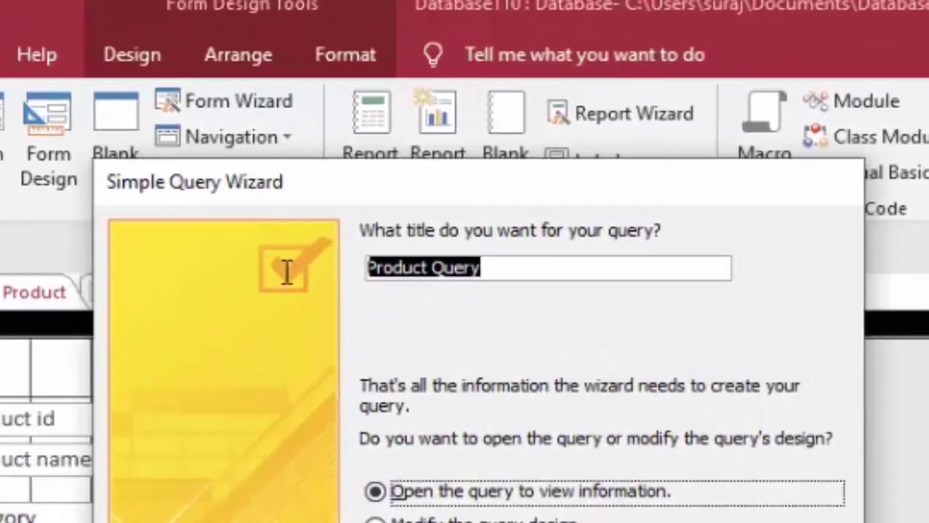
key("BackSpace")
type("q")
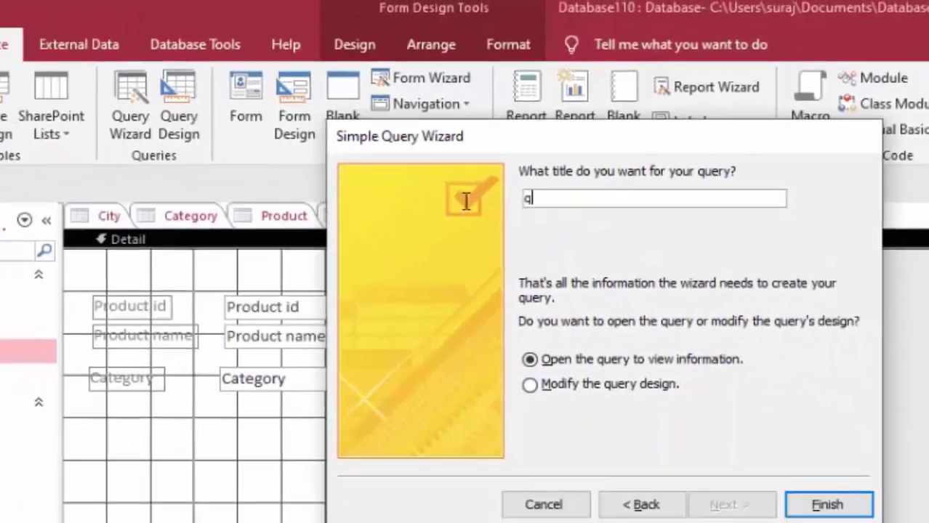
type("ry")
type("Pr")
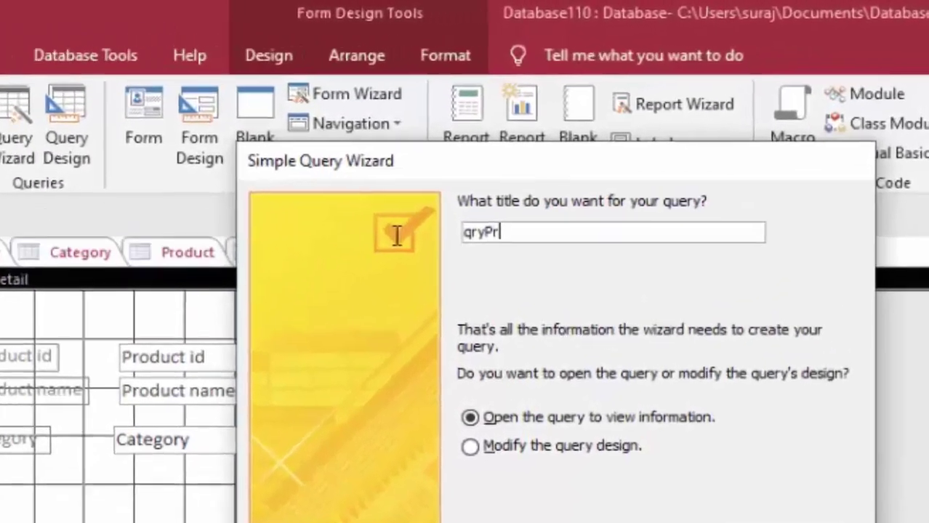
type("oduct")
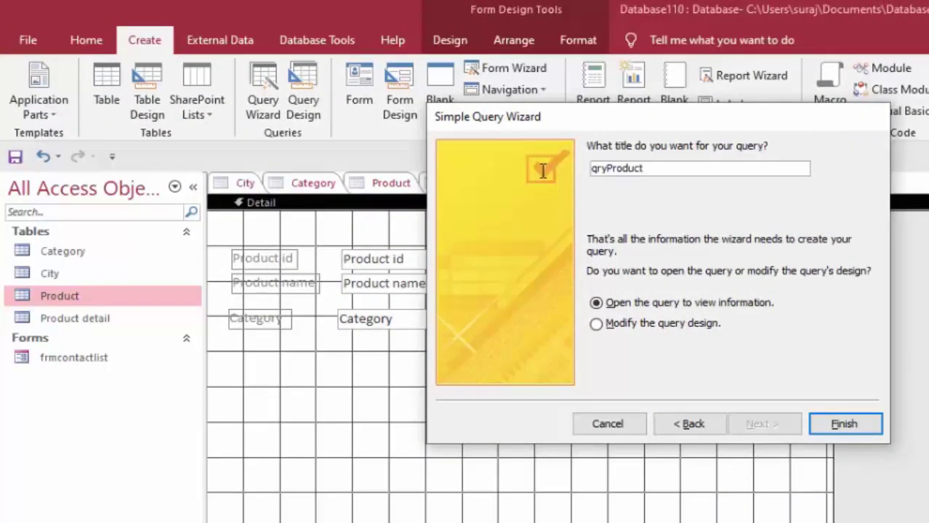
left_click(634, 325)
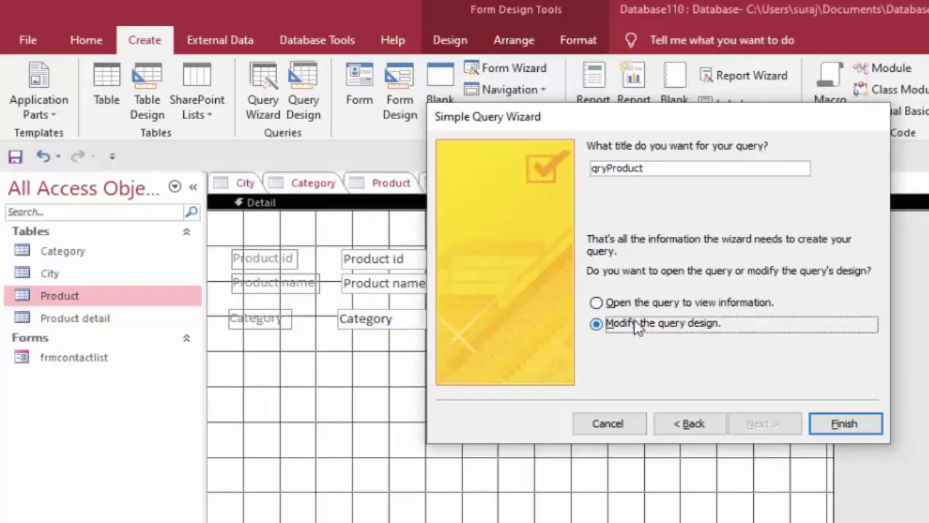
left_click(844, 424)
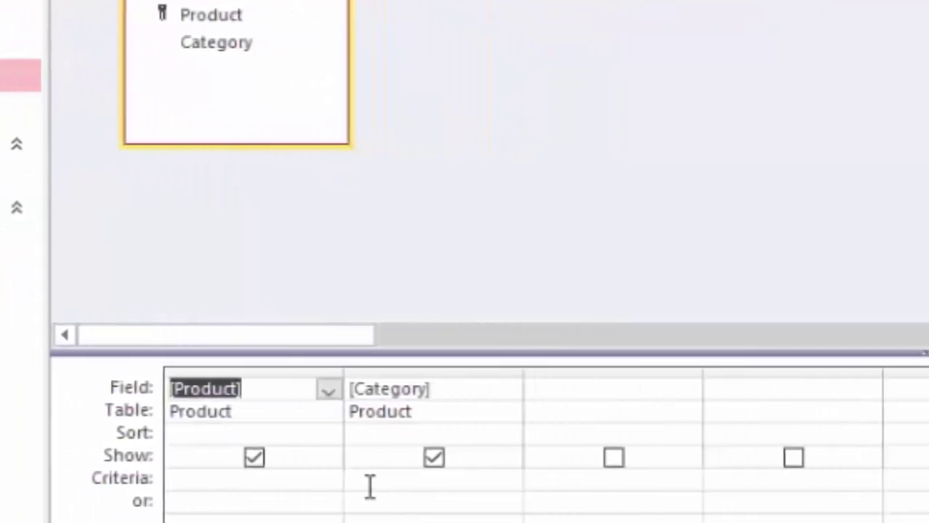
Set qryProduct's Category criterion to [Forms]![frmcontactlist]![cbocategory], then save and close the query.
left_click(370, 487)
type("[Forms]")
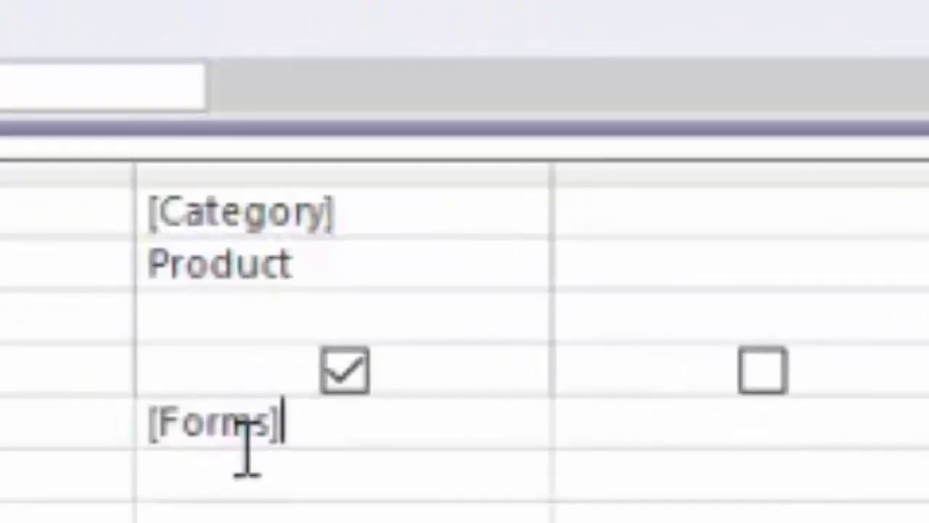
type("![")
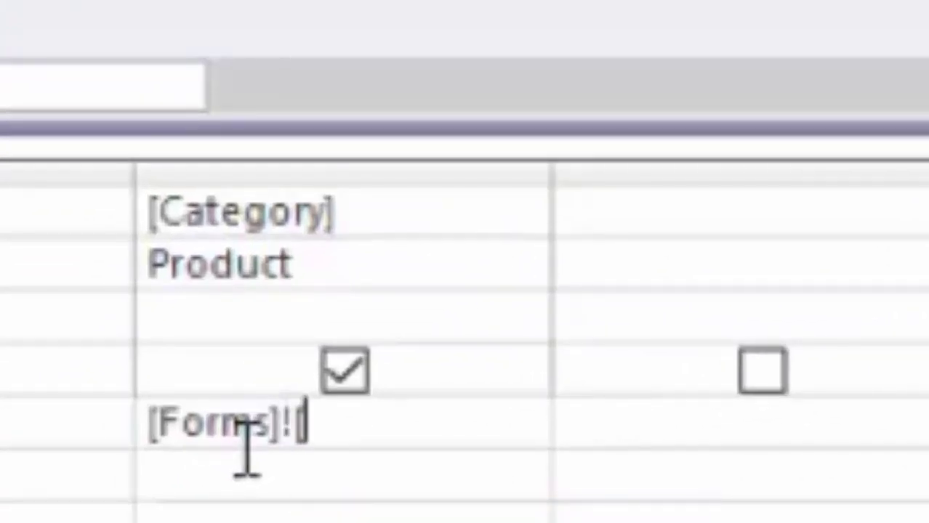
key("Tab")
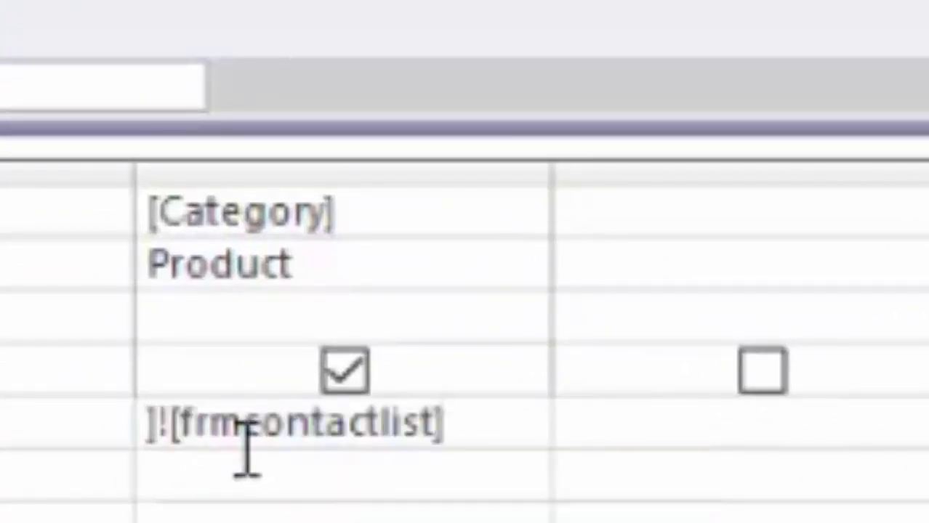
type("!")
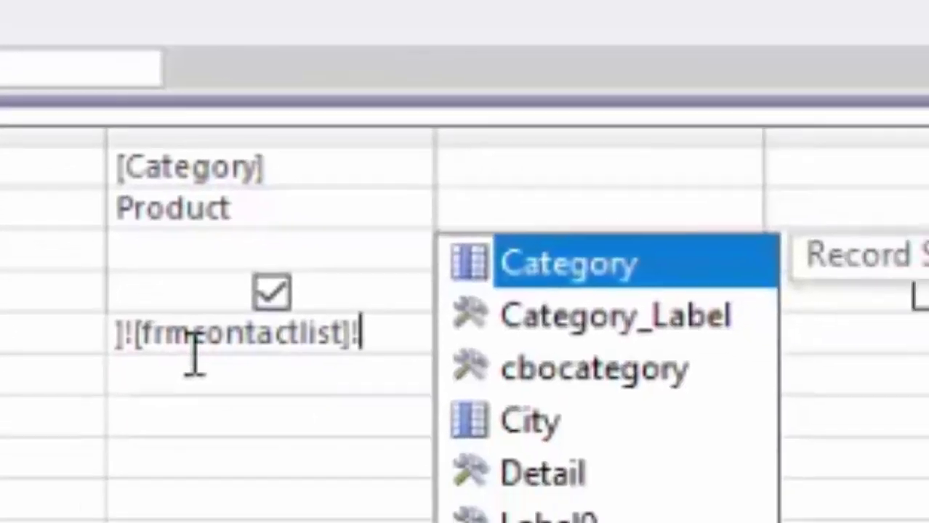
type("[")
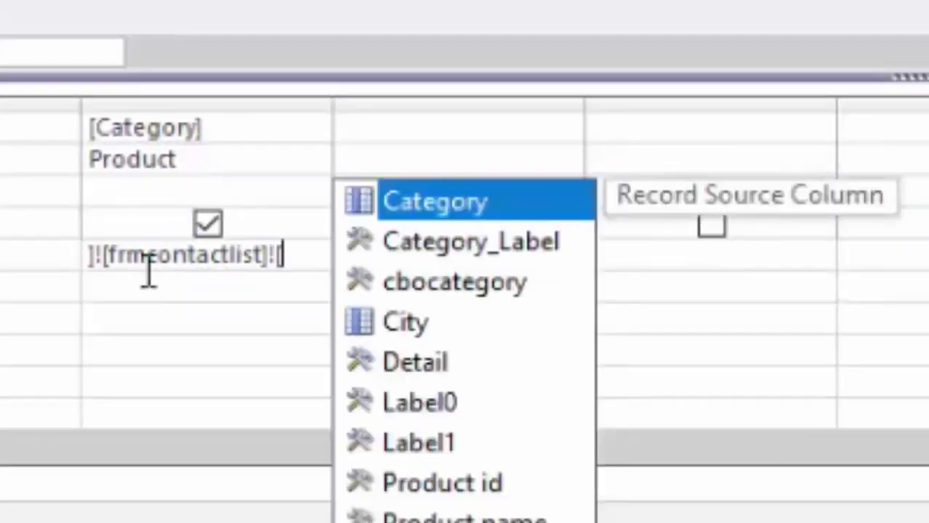
type("cb")
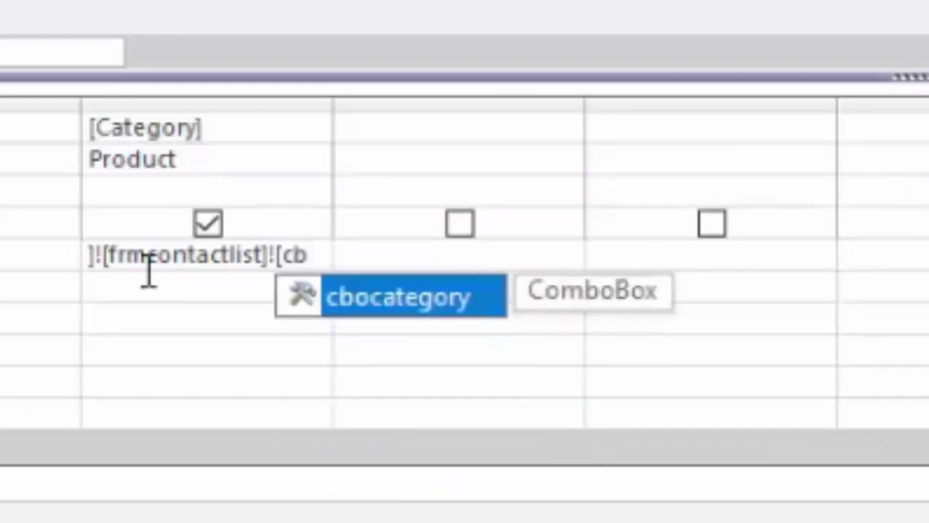
key("Tab")
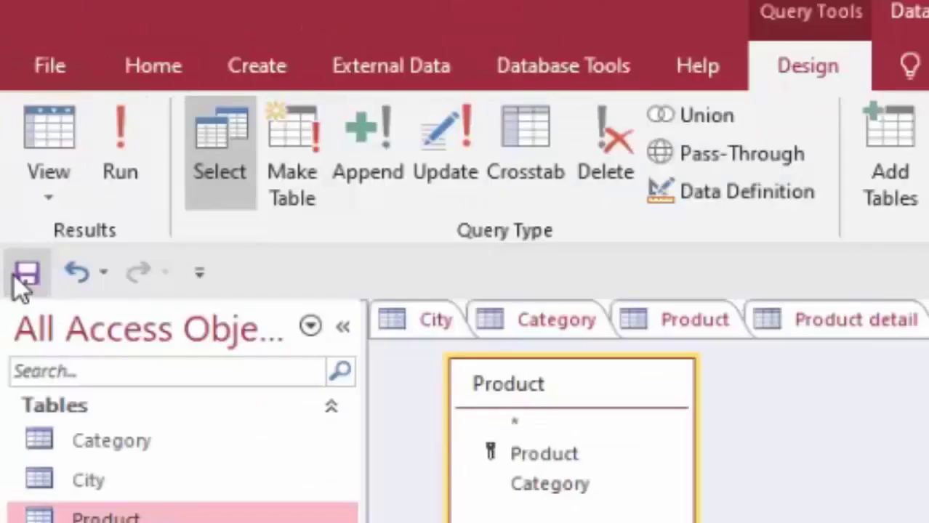
left_click(16, 281)
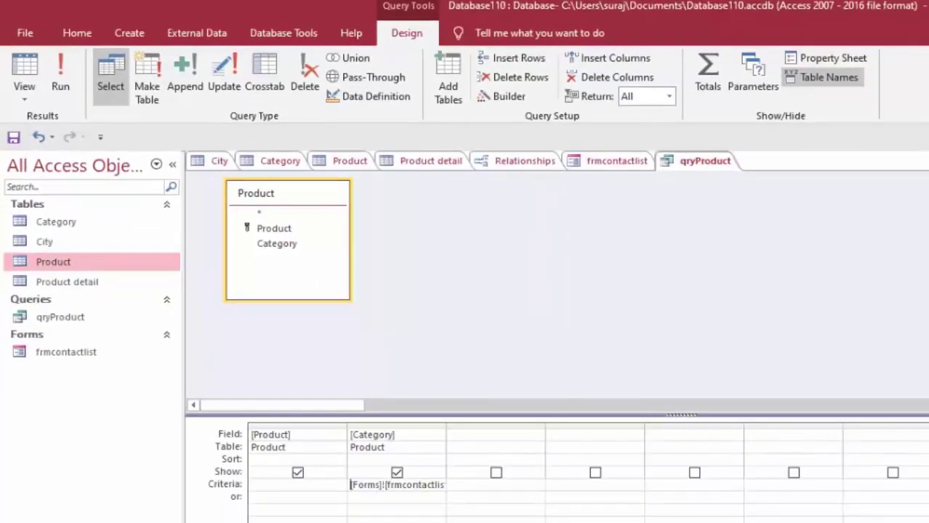
key("ctrl+F4")
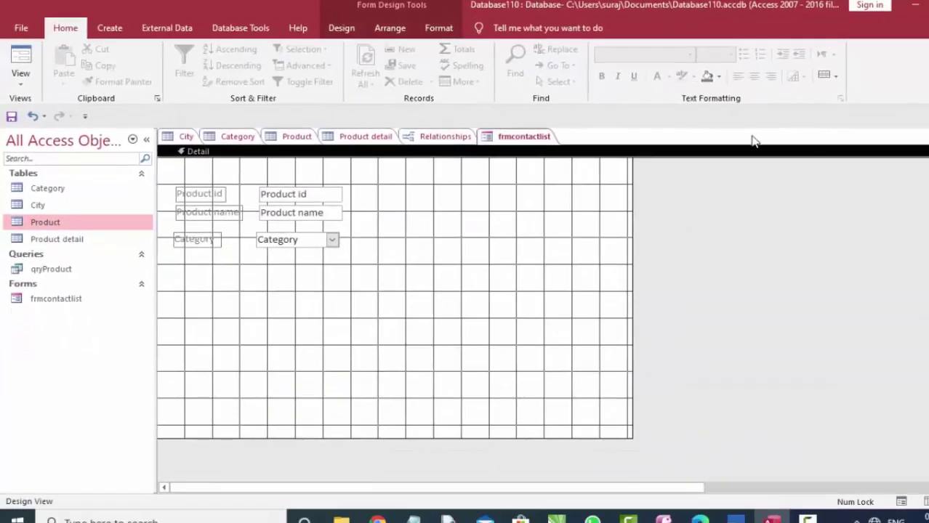
Draw a combo box below Category and choose qryProduct as its value source.
left_click(357, 28)
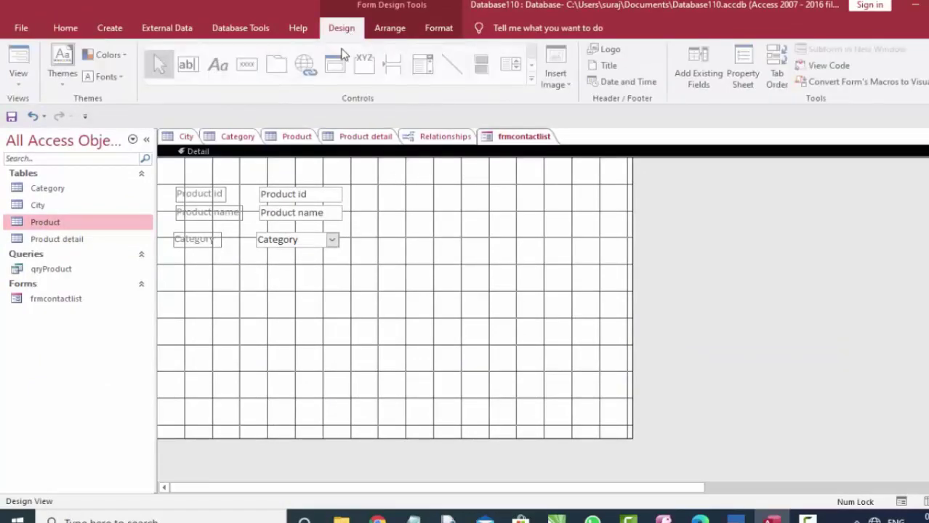
left_click(427, 67)
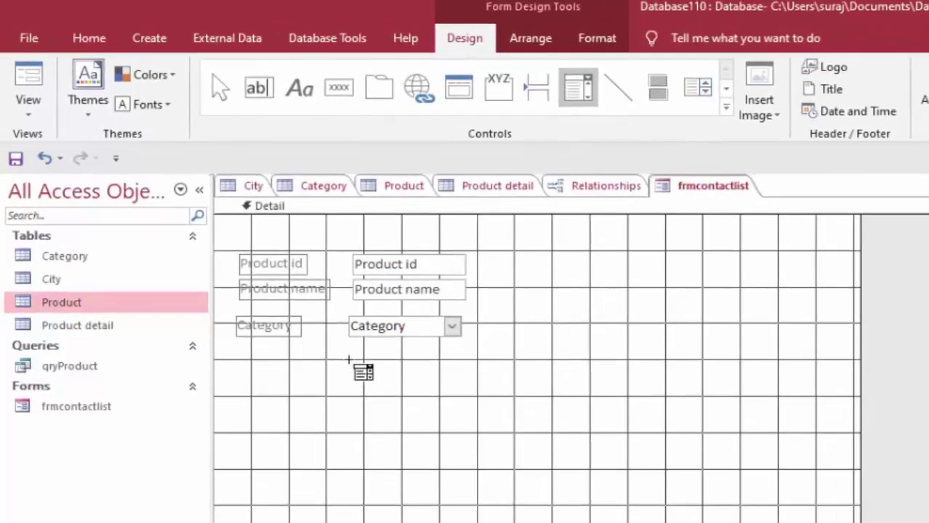
mouse_move(348, 349)
left_mouse_down()
mouse_move(427, 377)
mouse_move(461, 378)
left_mouse_up()
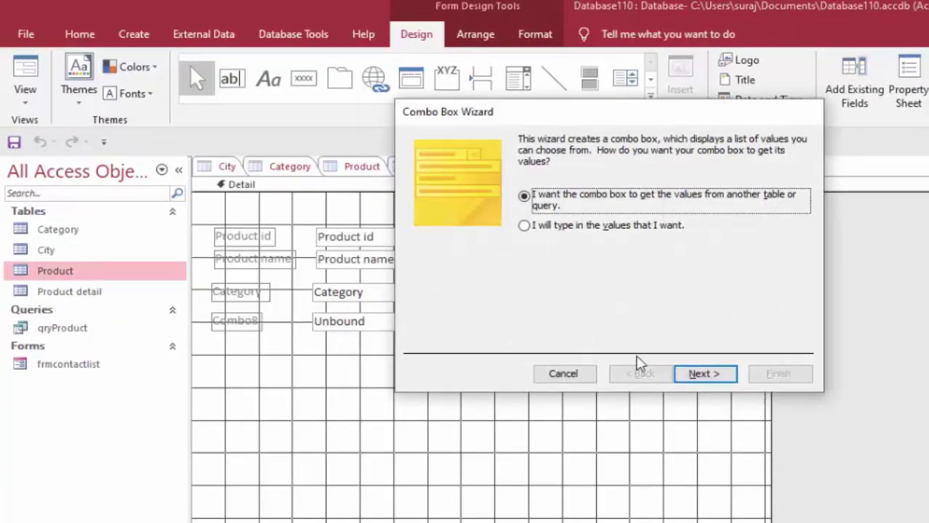
left_click(702, 373)
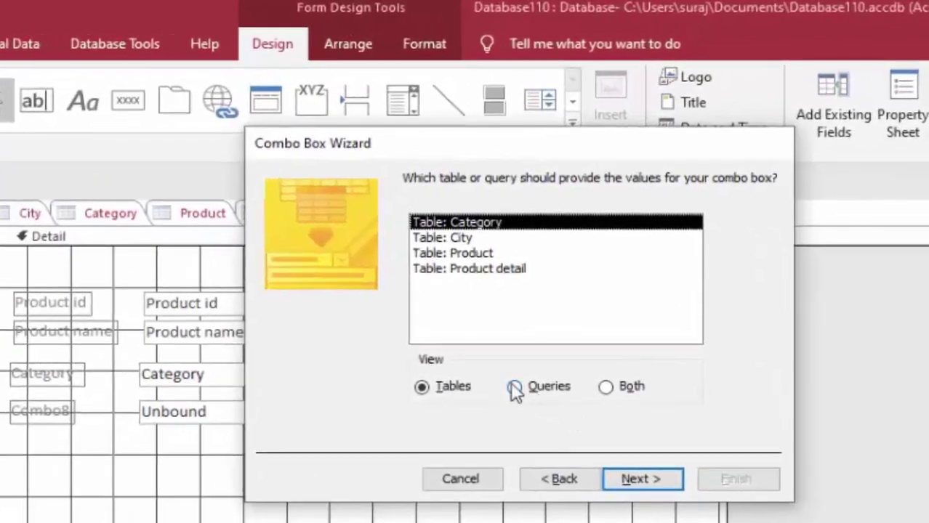
left_click(523, 378)
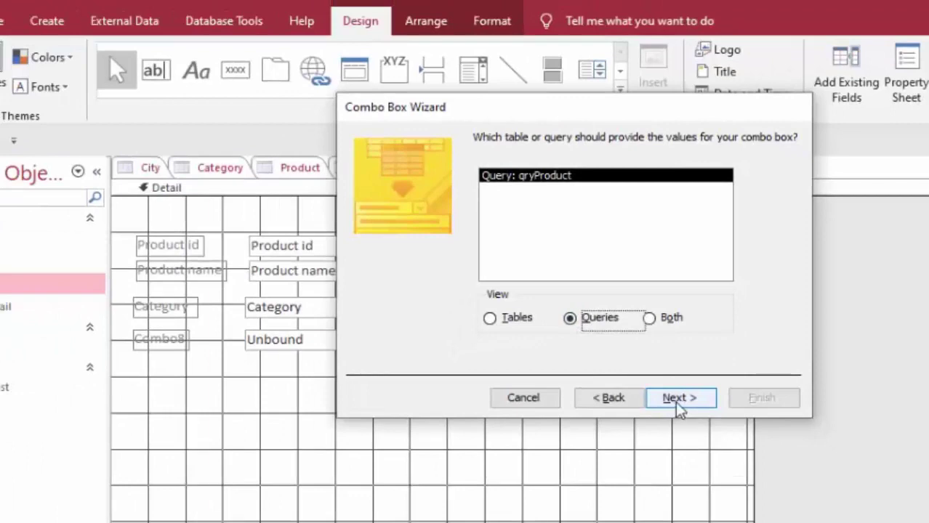
left_click(679, 400)
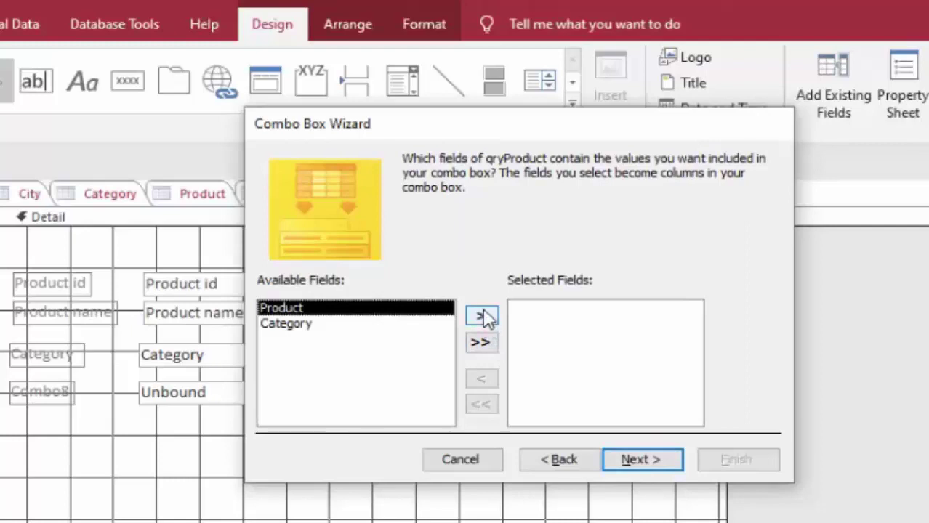
Add the Product field as the list column, keeping the default sort and column width.
left_click(483, 315)
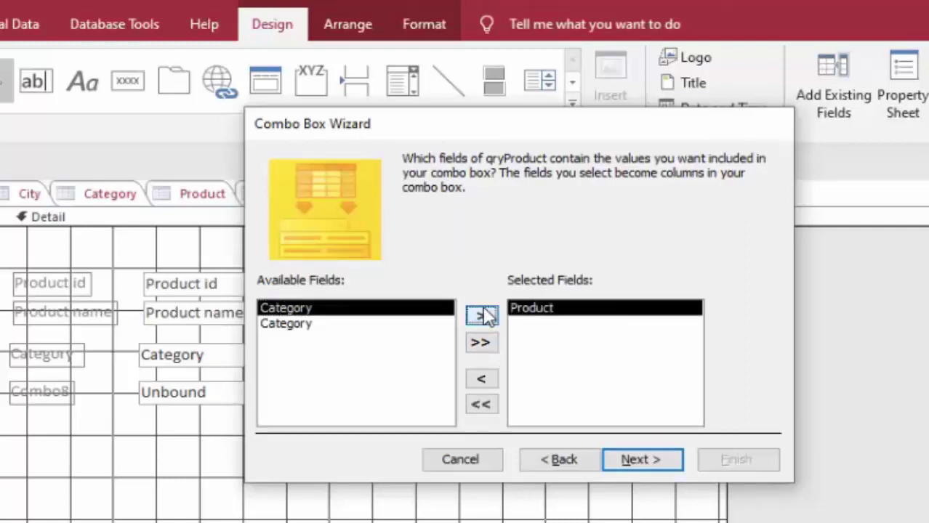
left_click(641, 452)
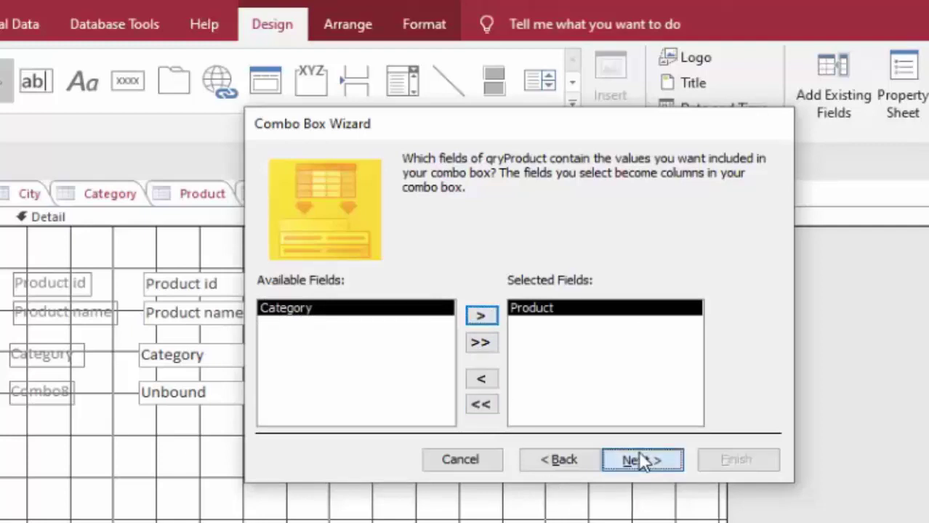
left_click(638, 458)
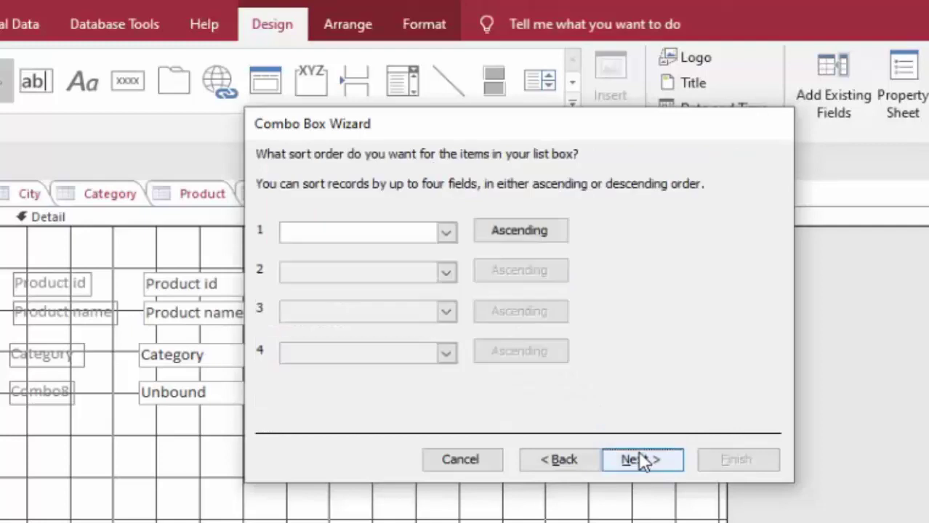
left_click(638, 458)
left_click(596, 455)
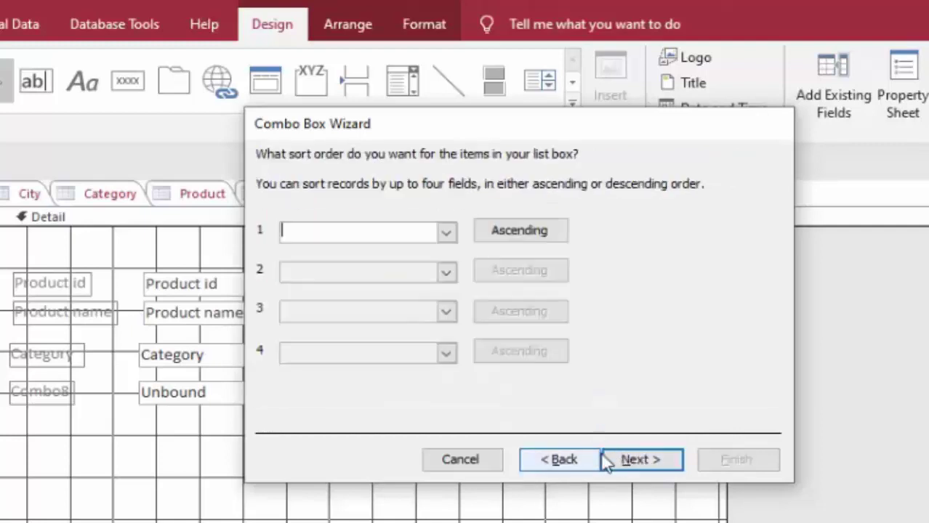
left_click(561, 462)
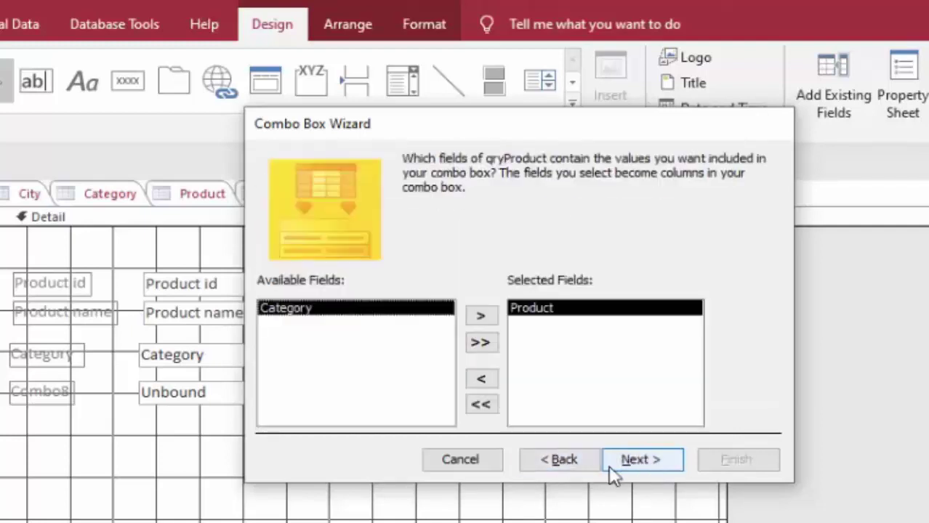
left_click(645, 467)
left_click(645, 468)
left_click(645, 468)
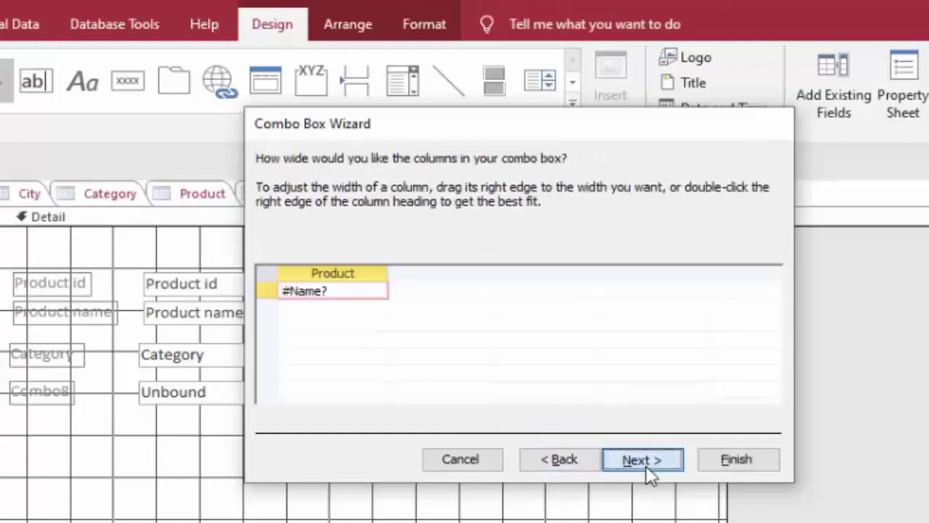
Store the selection in Product name and label the combo box Product.
left_click(534, 260)
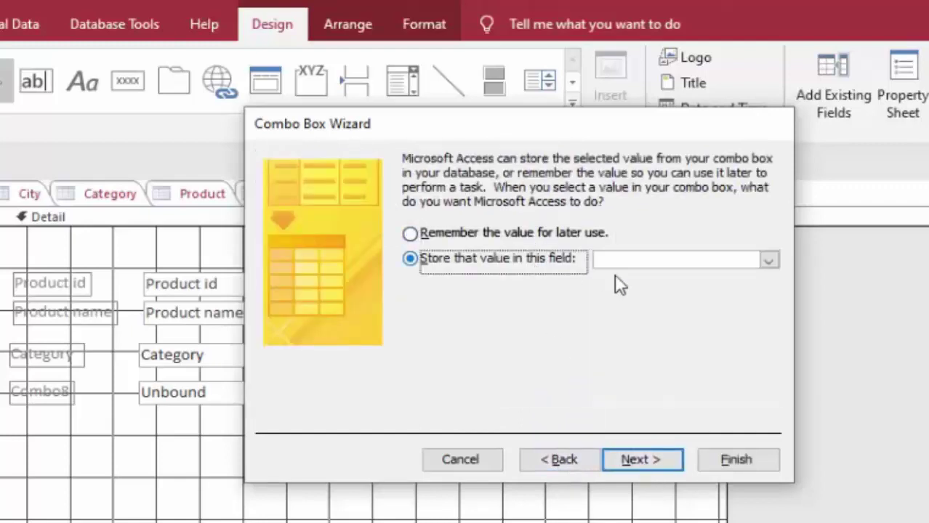
left_click(769, 261)
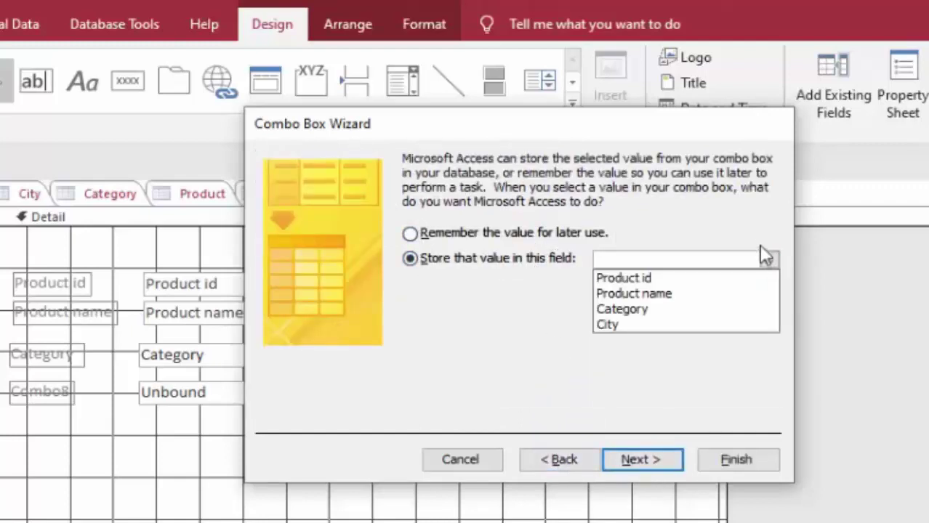
left_click(659, 295)
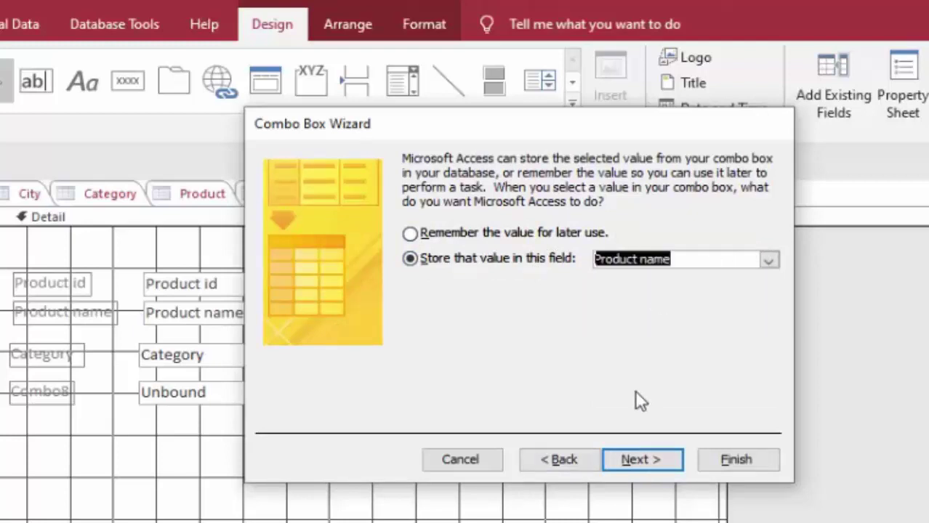
left_click(652, 462)
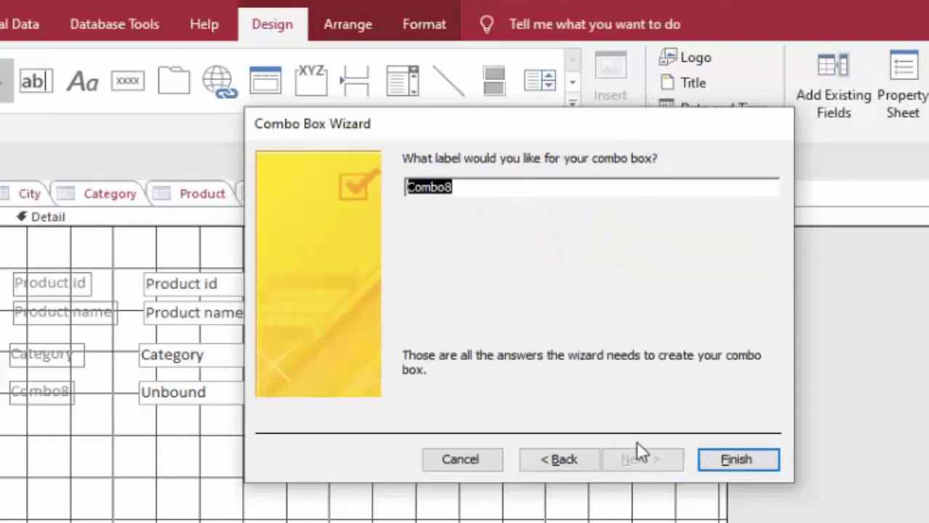
key("BackSpace")
type("P")
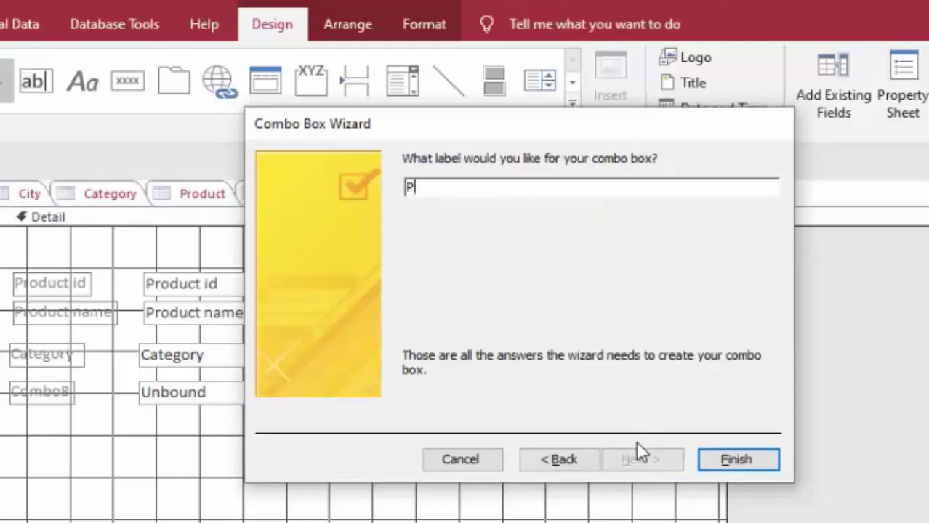
type("roduc")
type("t")
key("Return")
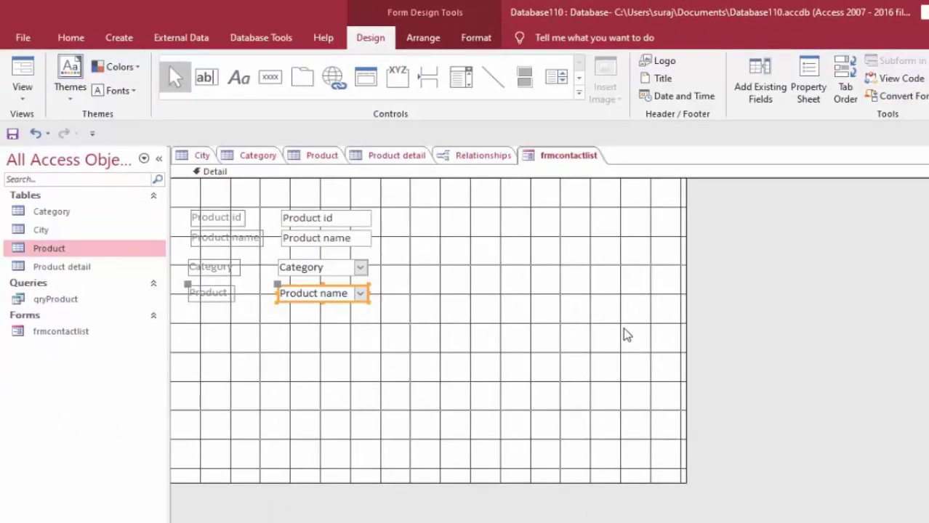
In the Property Sheet, rename Combo8 to Product and set its Label Name to Product.
left_click(808, 80)
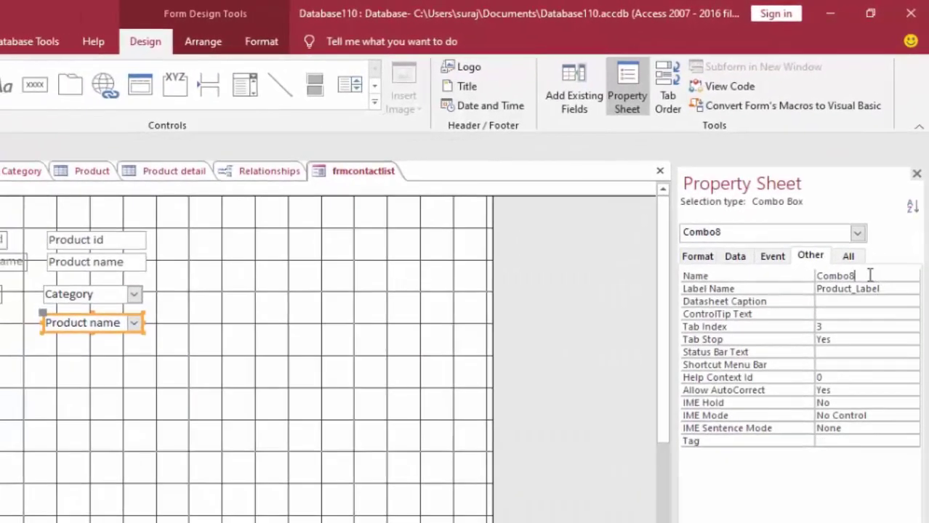
double_click(871, 275)
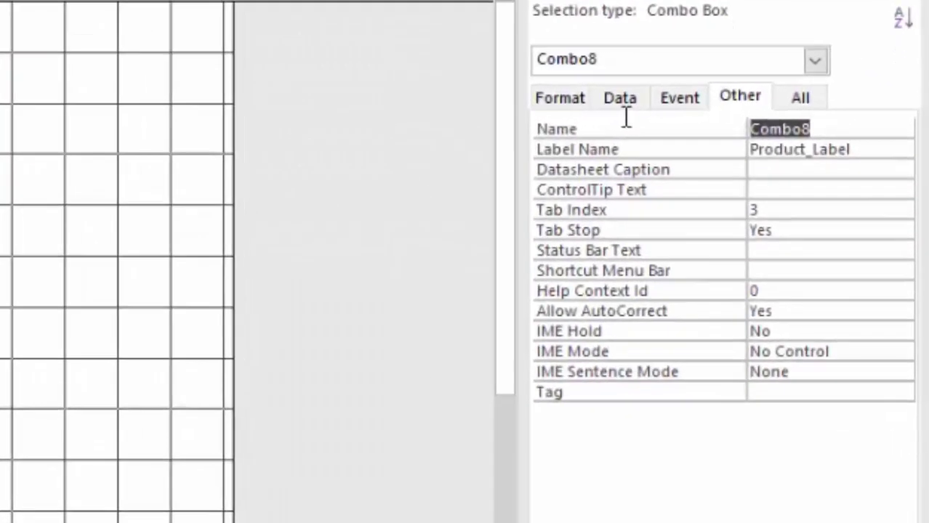
key("Down")
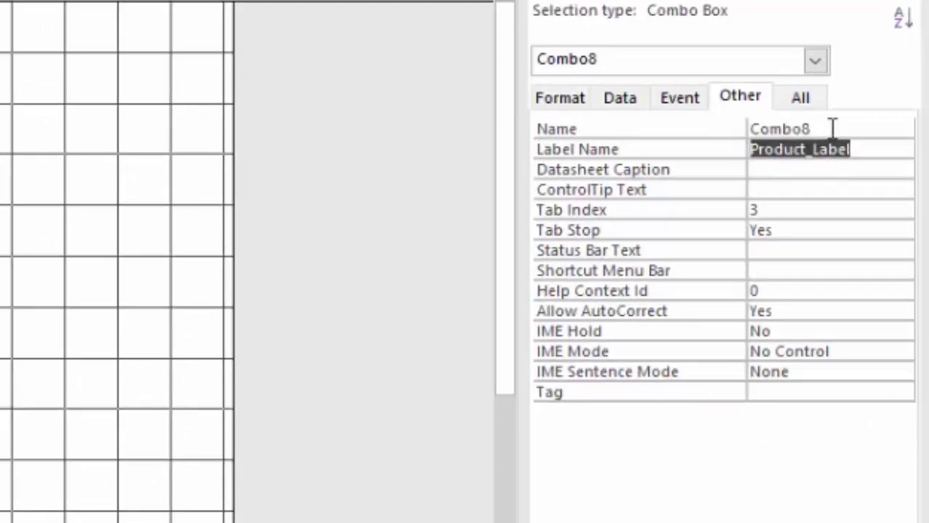
key("Up")
key("Delete")
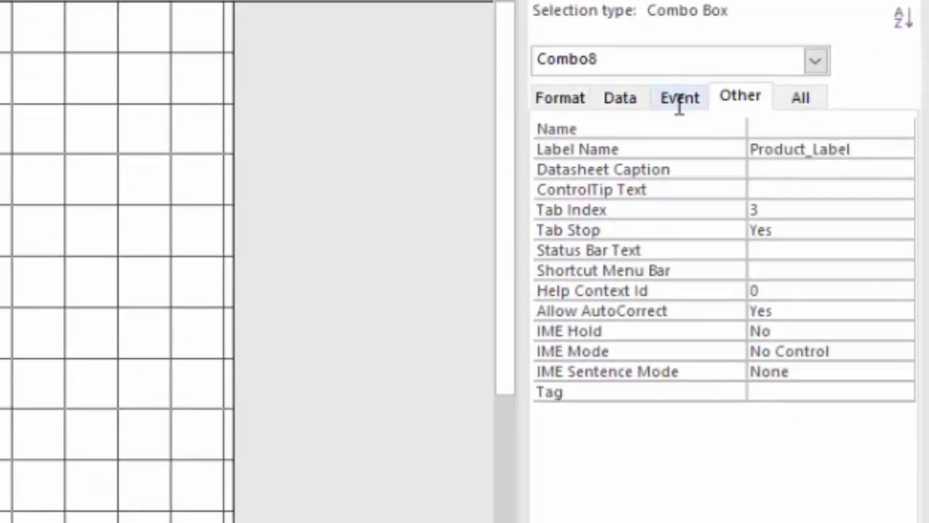
type("Produc")
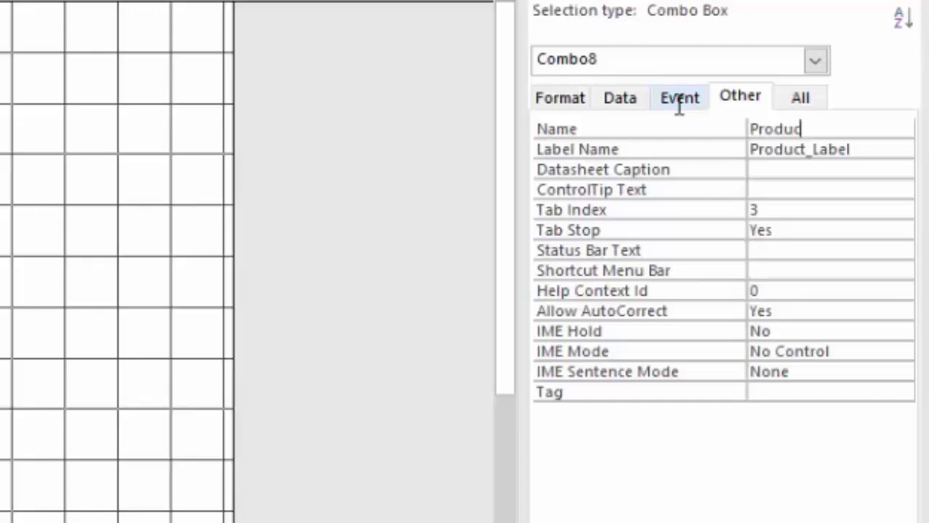
type("t")
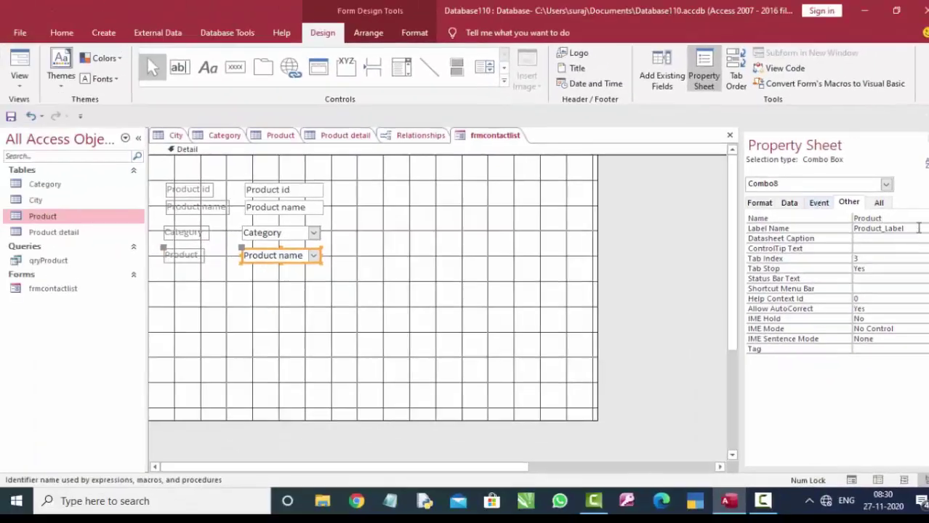
double_click(888, 228)
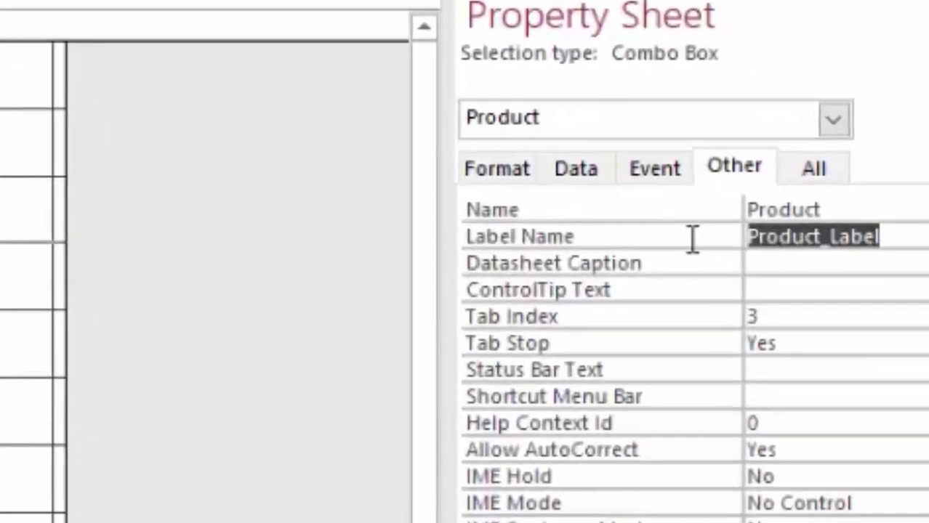
key("Delete")
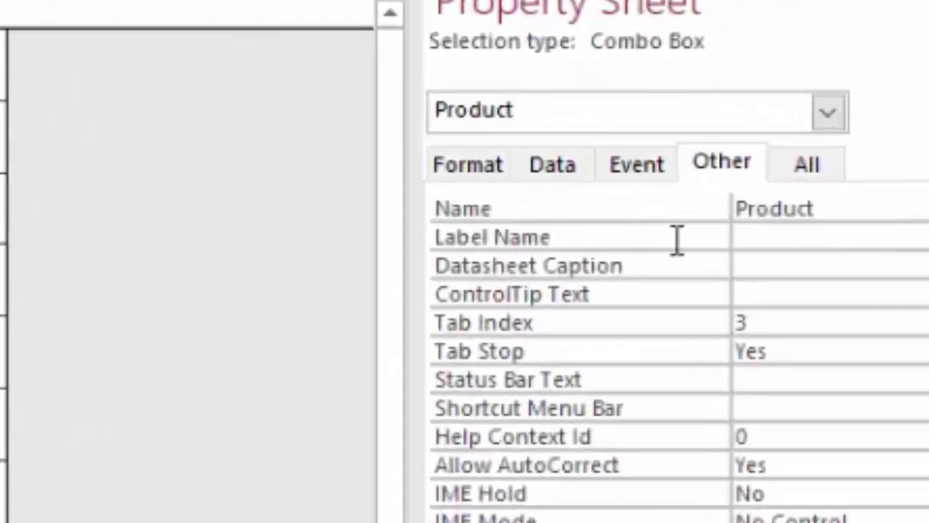
type("Produc")
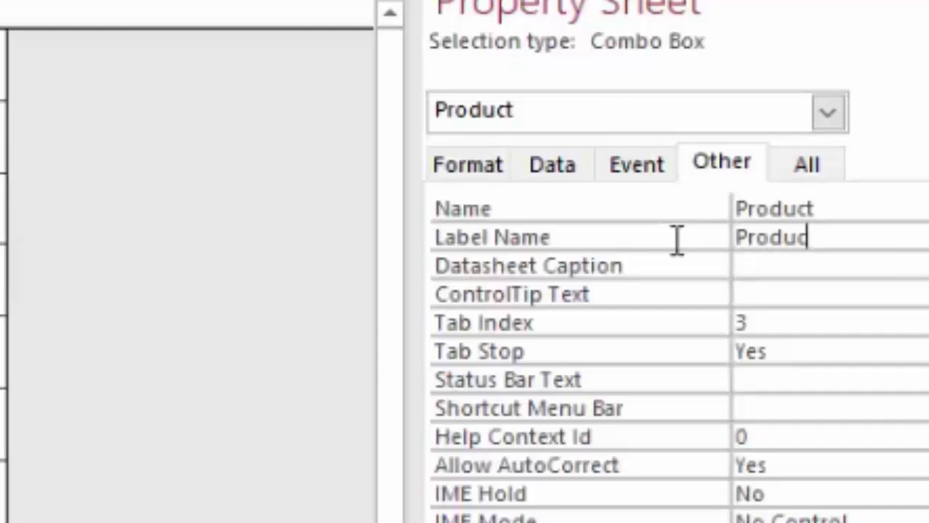
type("t")
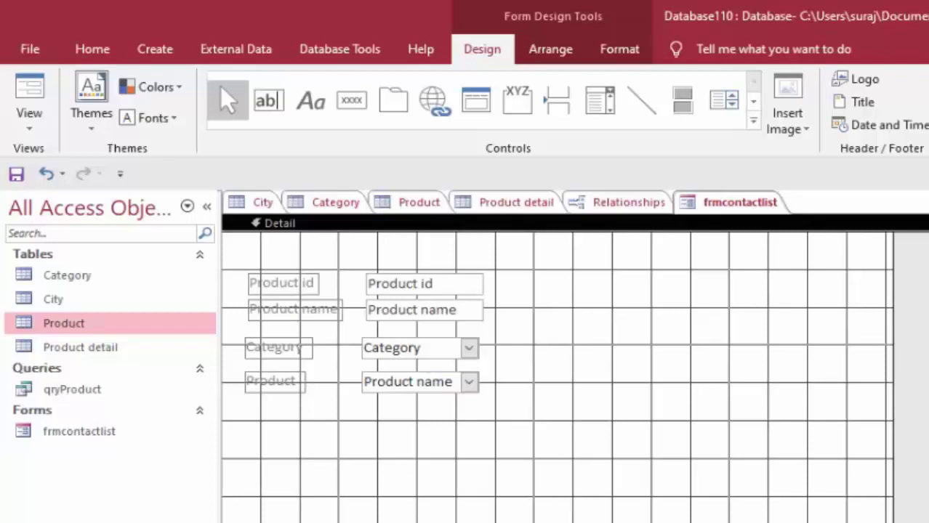
left_click(36, 216)
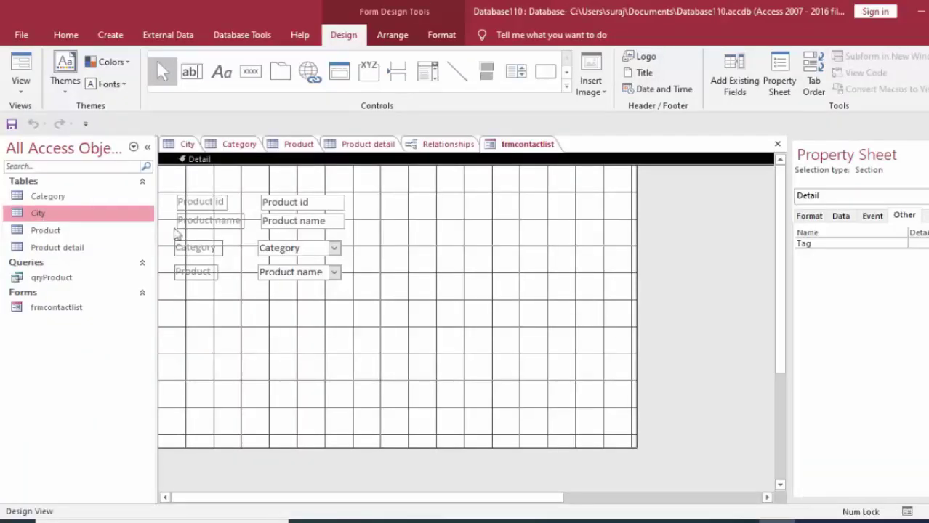
Build a simple query with all City table fields and save it as qrycity.
left_click(111, 35)
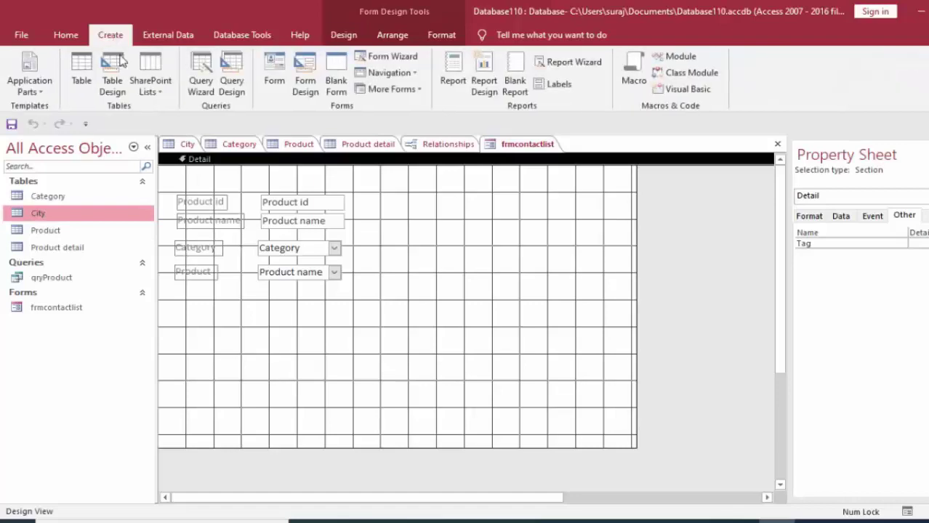
left_click(214, 64)
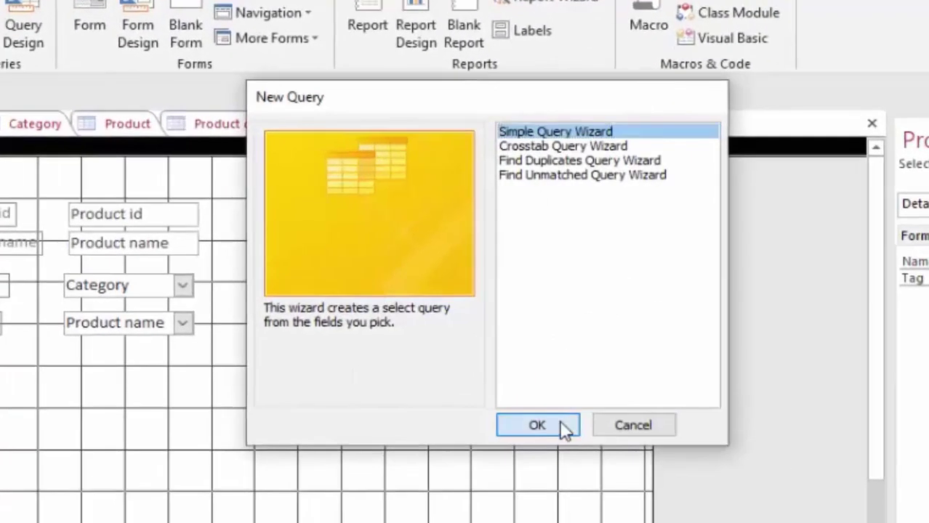
left_click(560, 421)
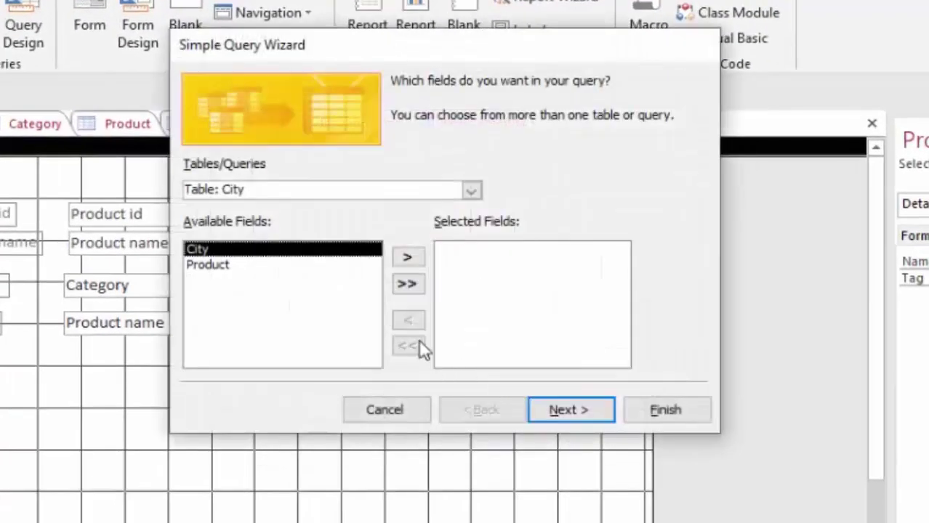
left_click(414, 284)
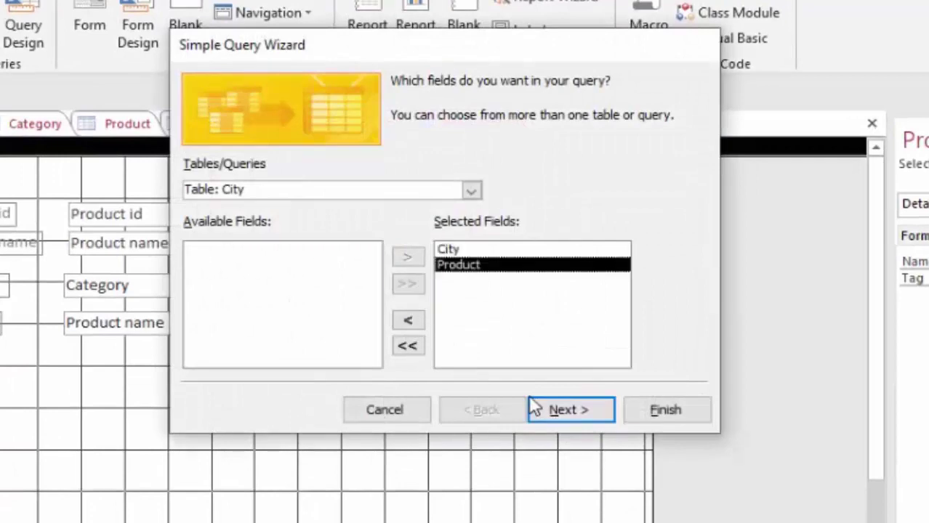
left_click(549, 409)
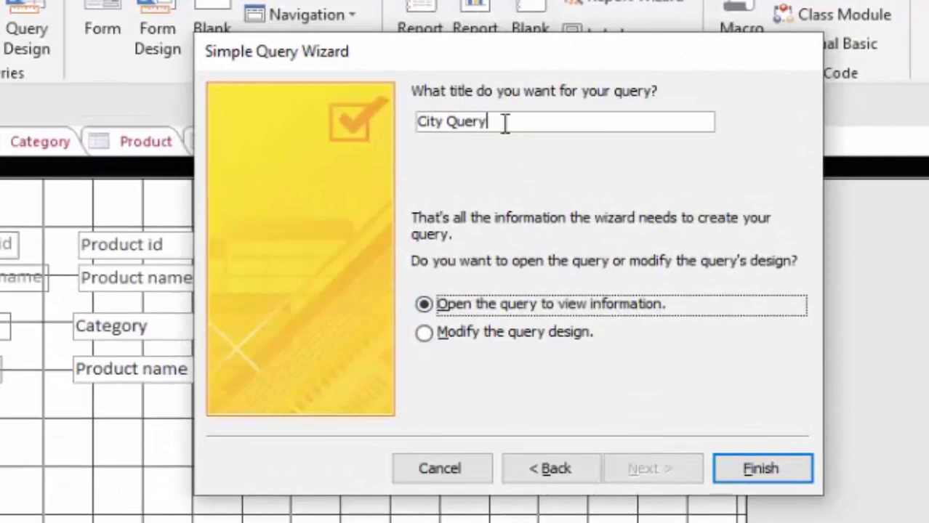
left_click_drag(503, 122, 253, 115)
key("BackSpace")
type("qrycity")
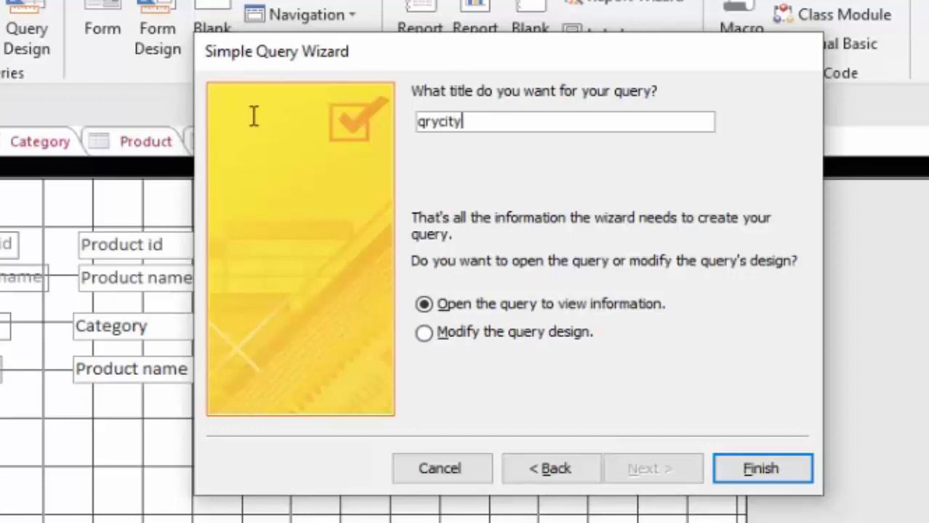
key("Return")
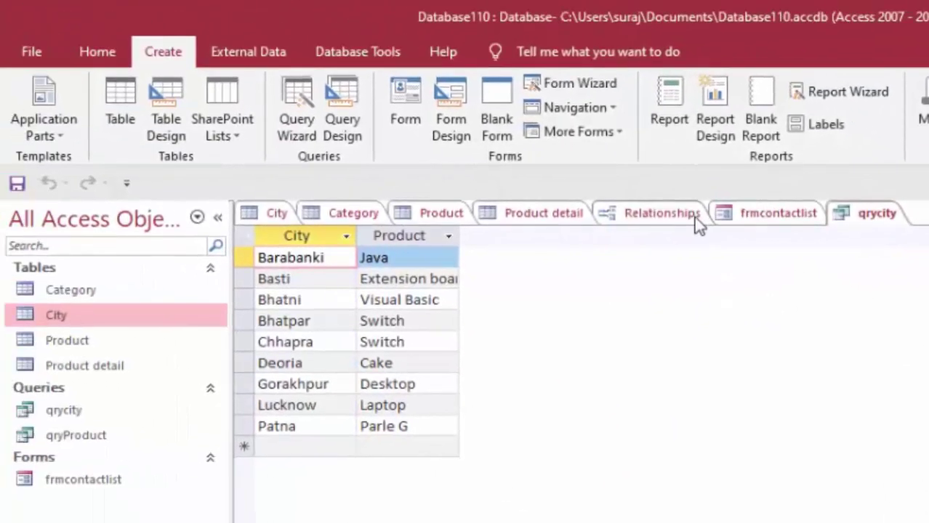
Open qrycity in Design view and set Product's criterion to [Forms]![frmcontactlist]![cbocategory].
right_click(855, 211)
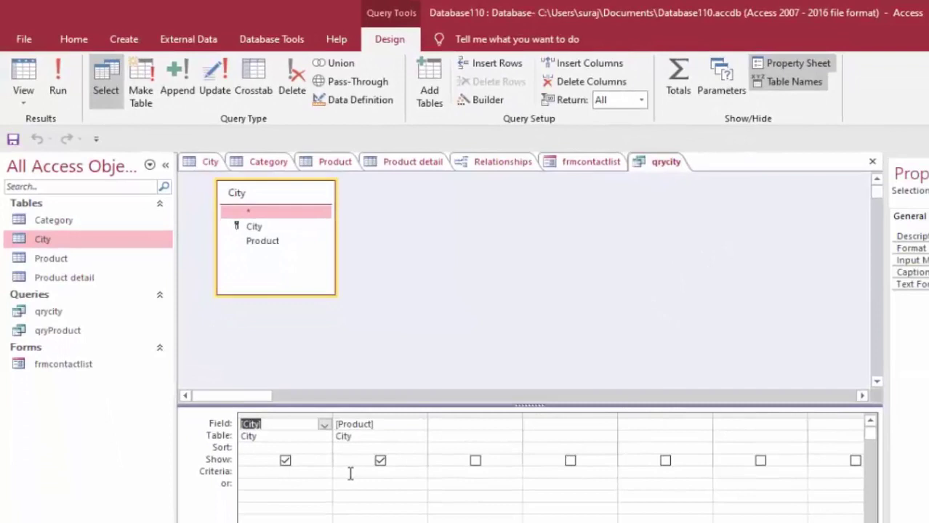
left_click(350, 474)
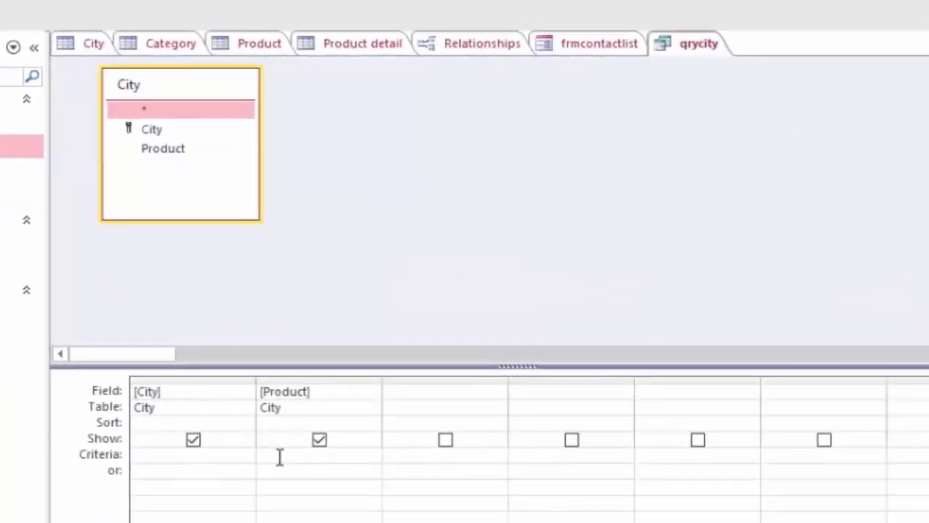
type("f")
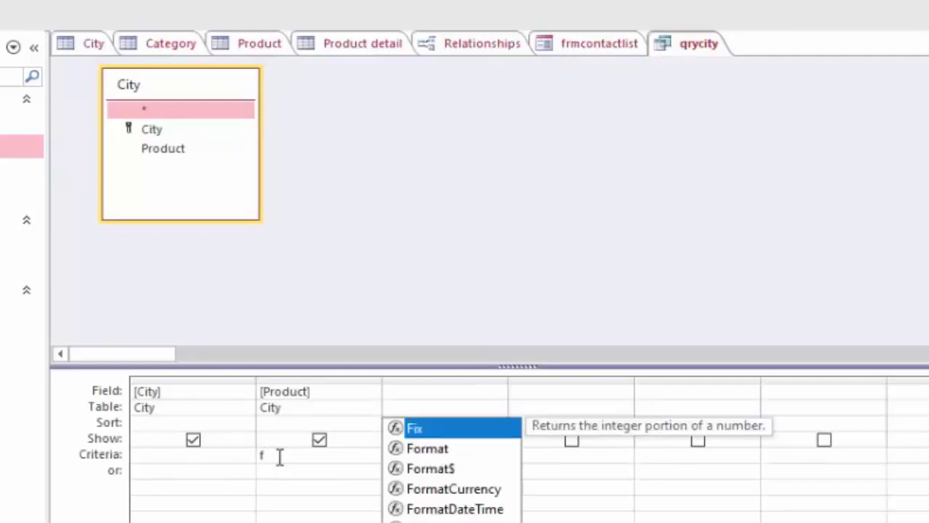
type("or")
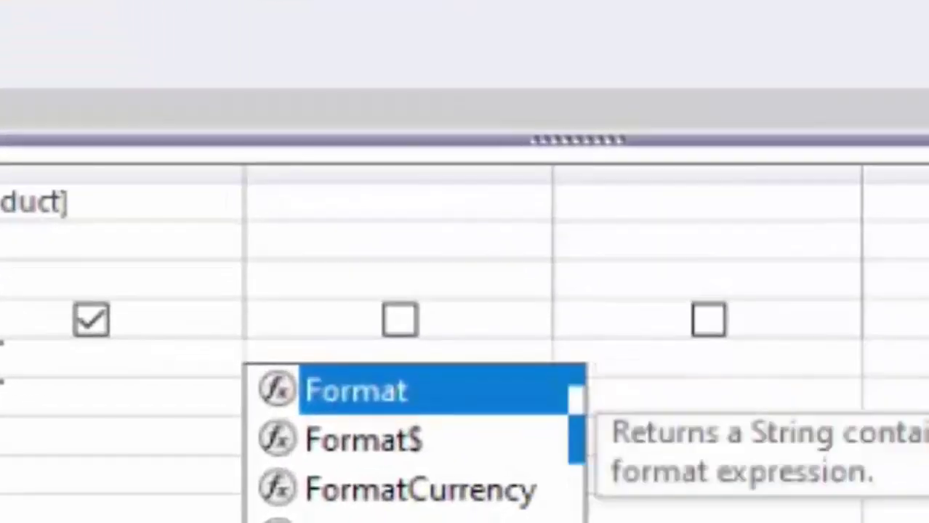
key("Down")
type("ms")
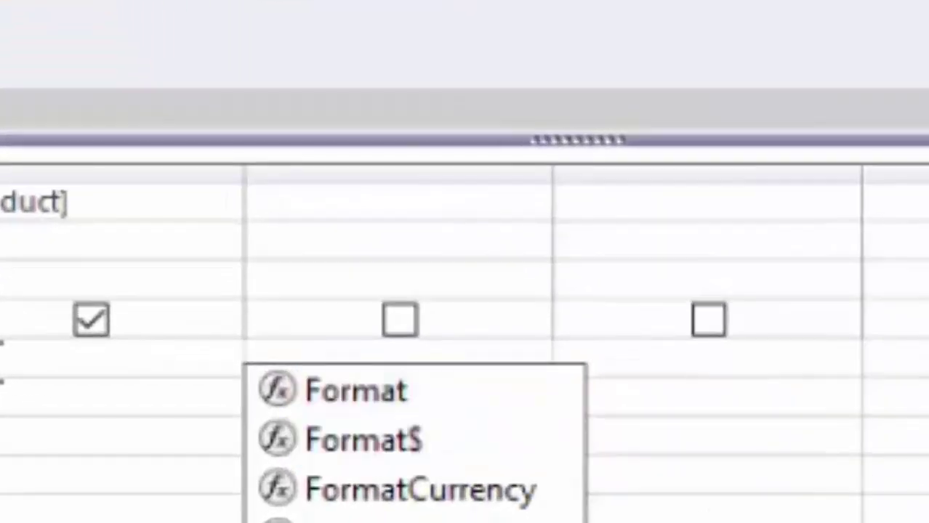
key("Tab")
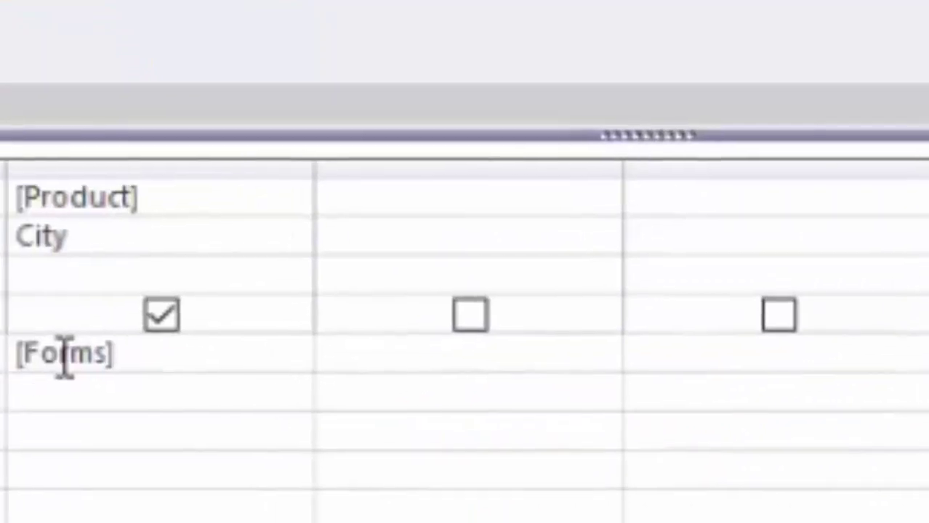
type("!")
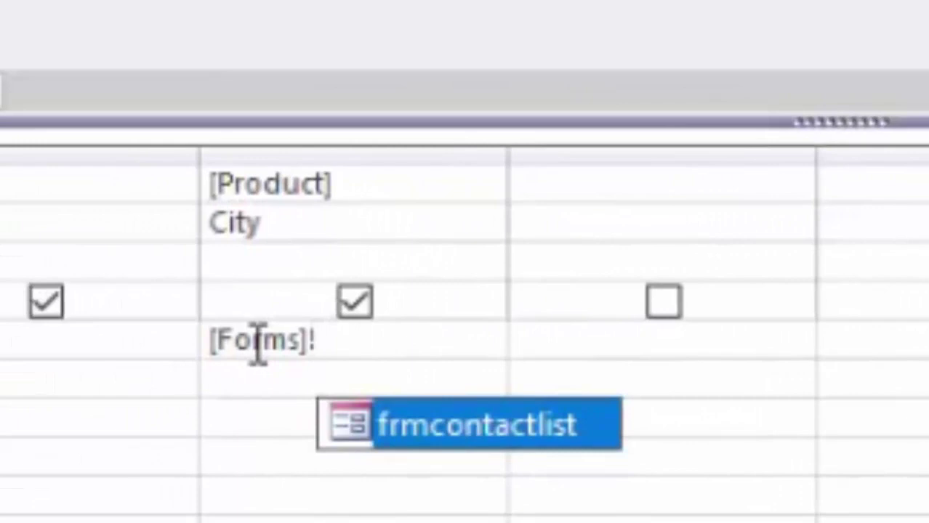
key("Tab")
type("!")
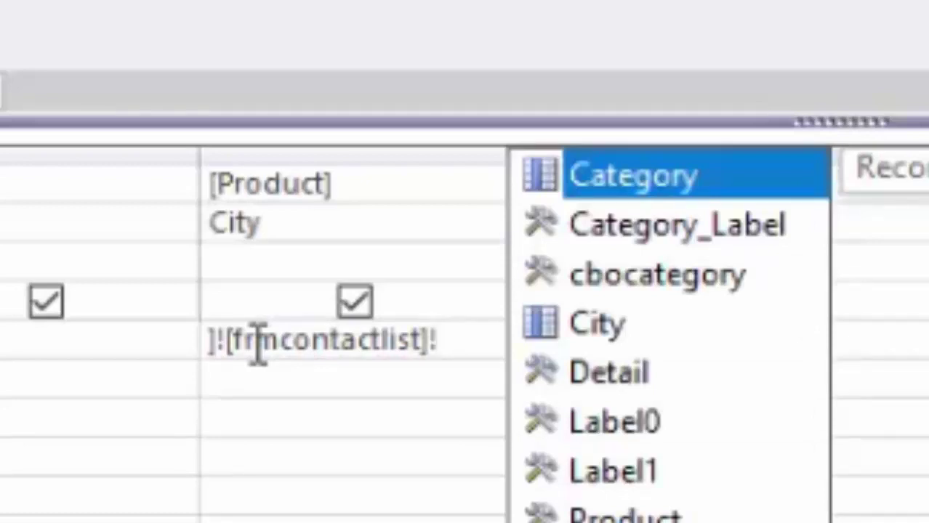
type("c")
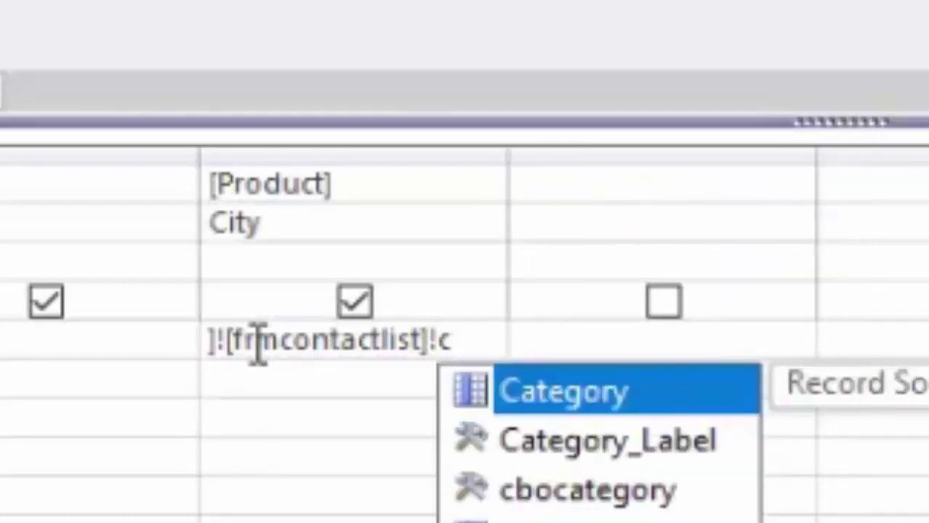
key("Down")
key("Down")
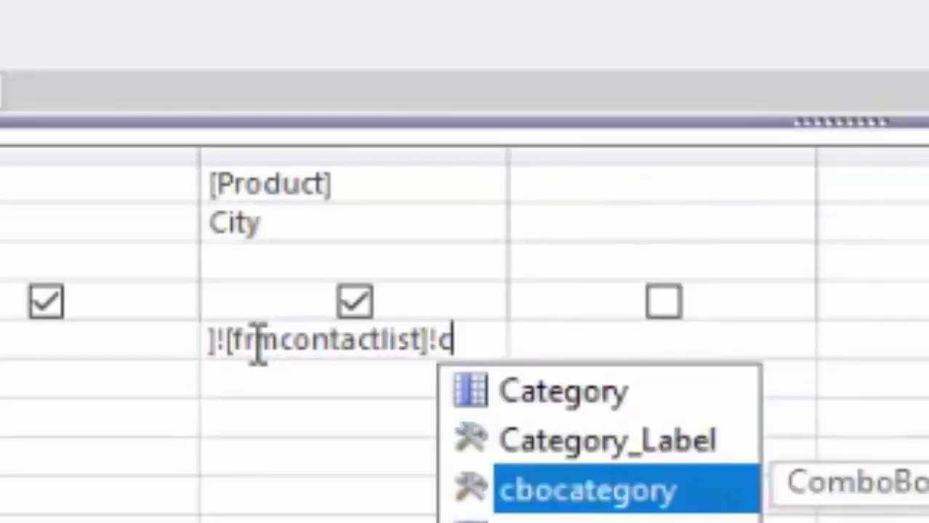
key("Tab")
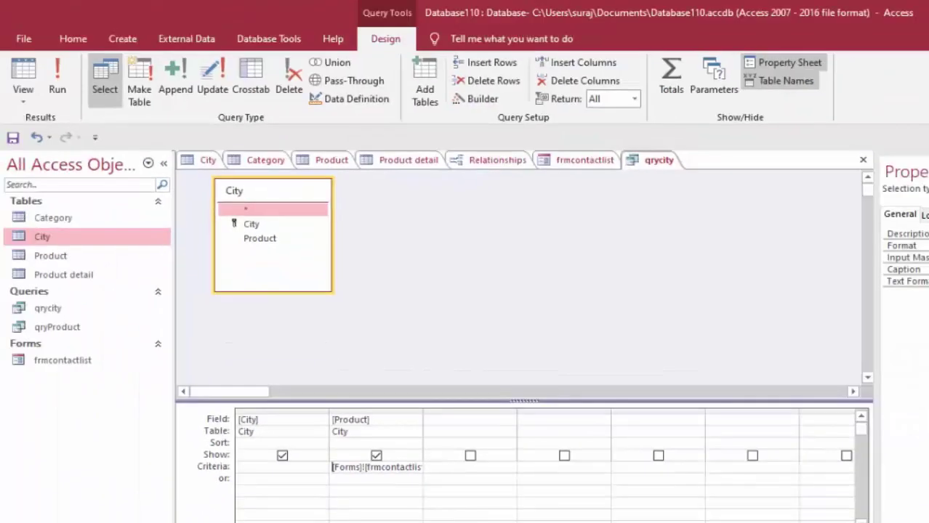
Close the property sheet and qrycity, then draw a combo box below Product name.
left_click(783, 63)
left_click(919, 160)
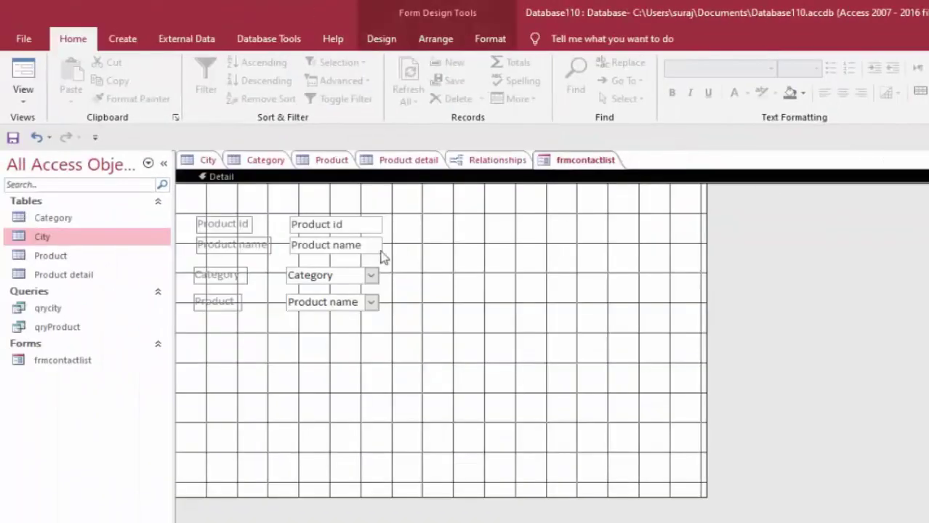
left_click(381, 38)
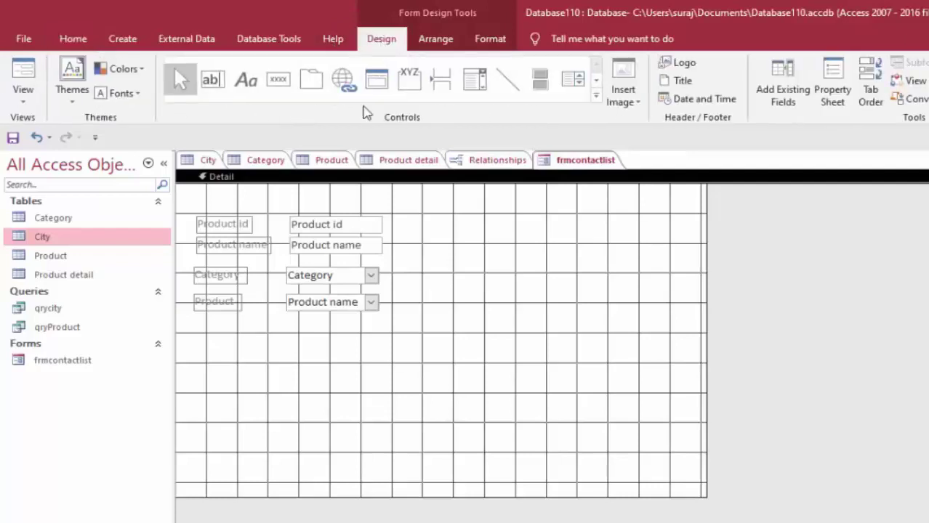
left_click(474, 80)
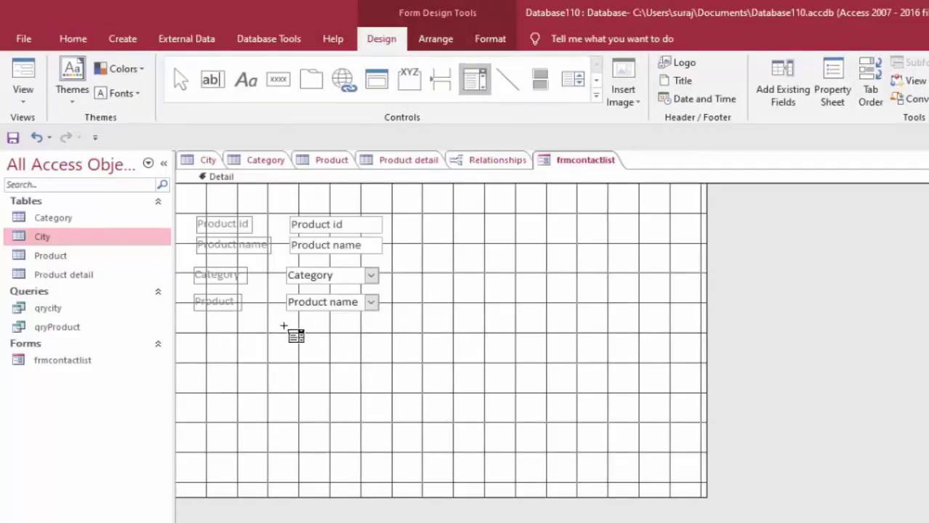
left_click_drag(279, 322, 377, 340)
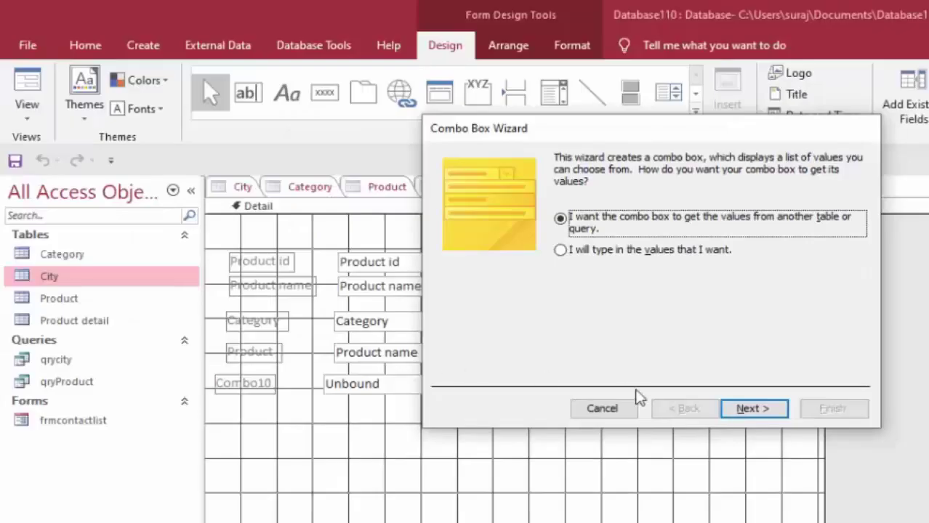
Source the combo box from qrycity's City field with default sort and column width.
left_click(749, 409)
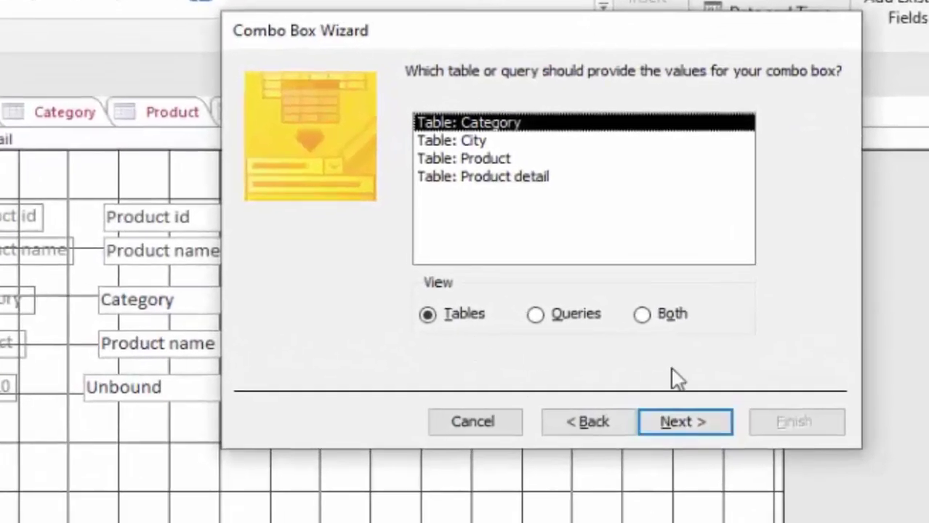
left_click(621, 327)
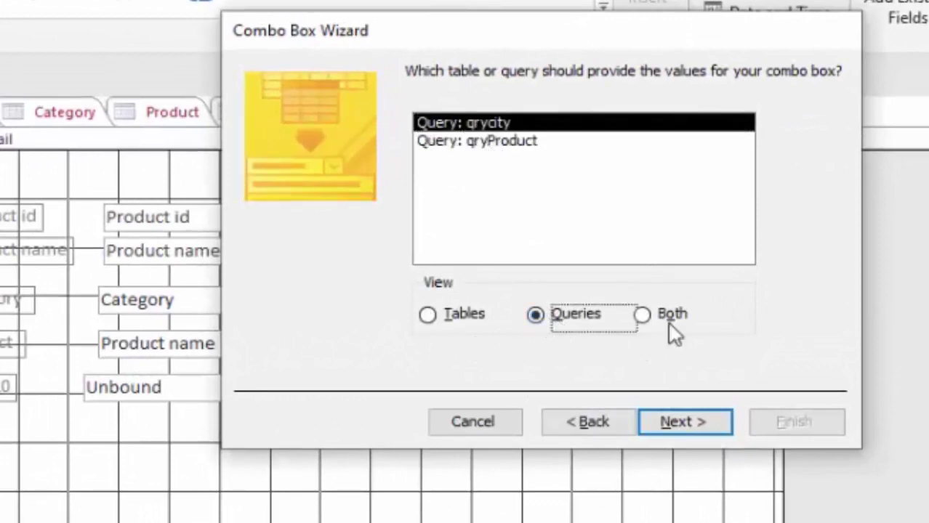
left_click(691, 418)
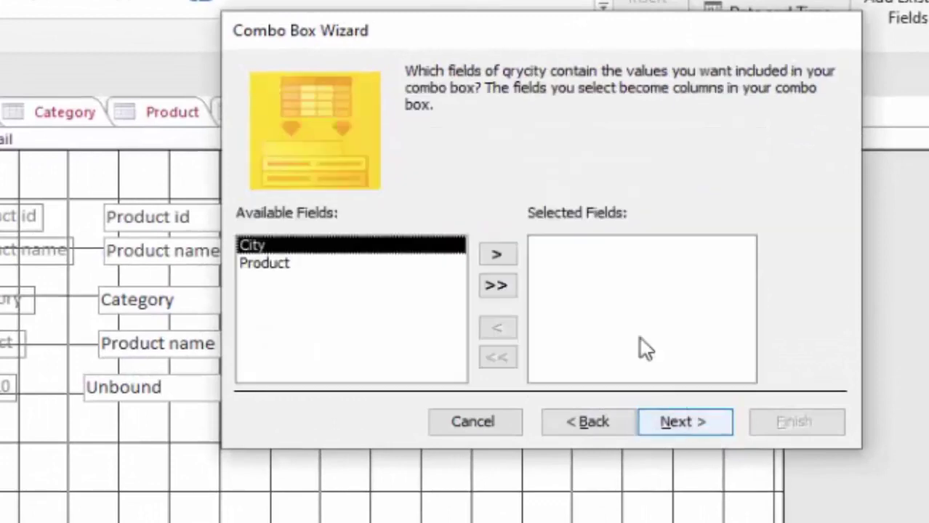
left_click(497, 254)
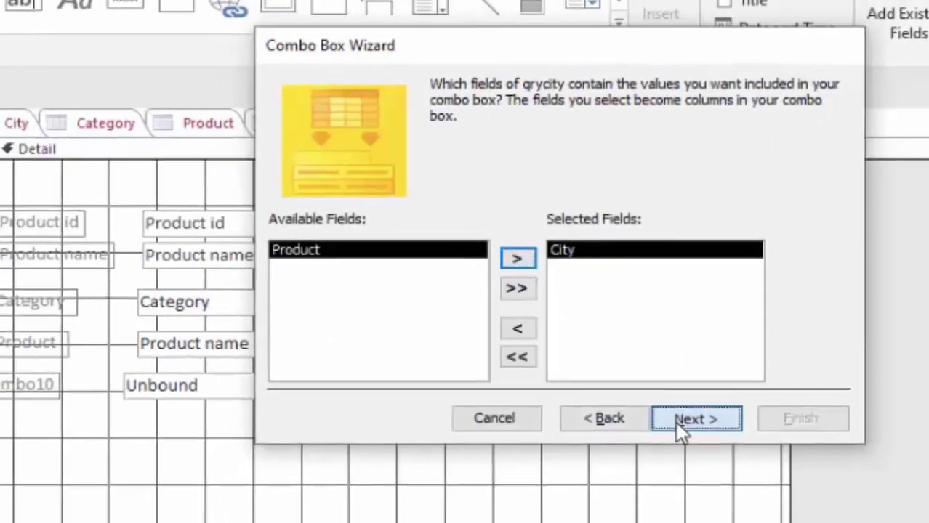
left_click(676, 422)
left_click(738, 405)
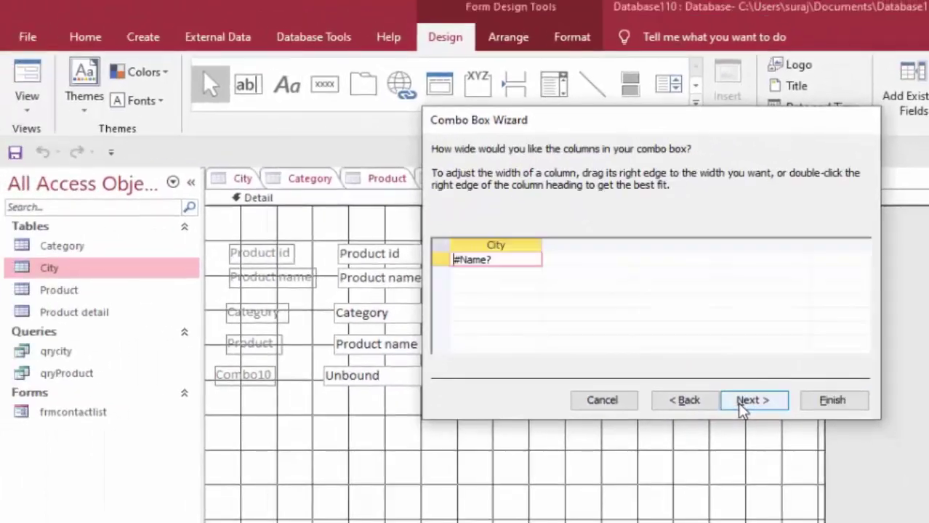
left_click(752, 400)
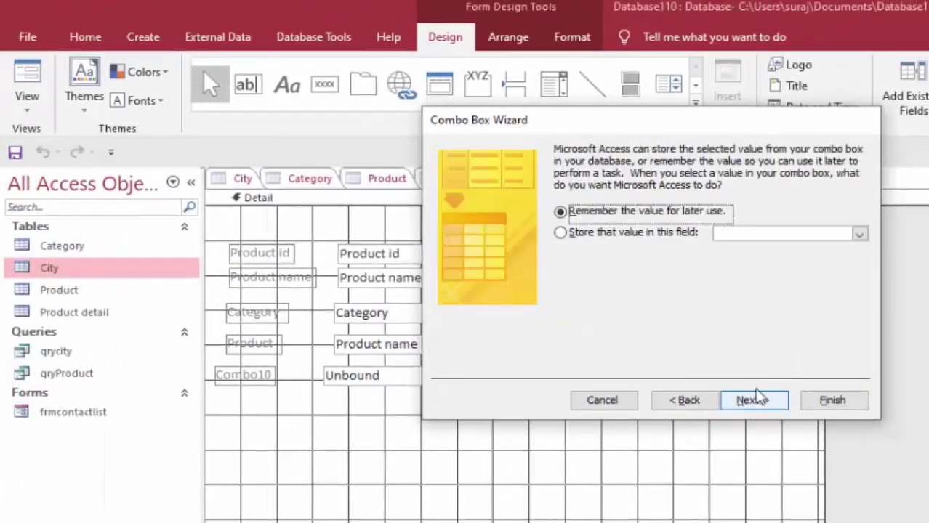
Store the chosen value in the City field and label the combo box CITY.
left_click(680, 233)
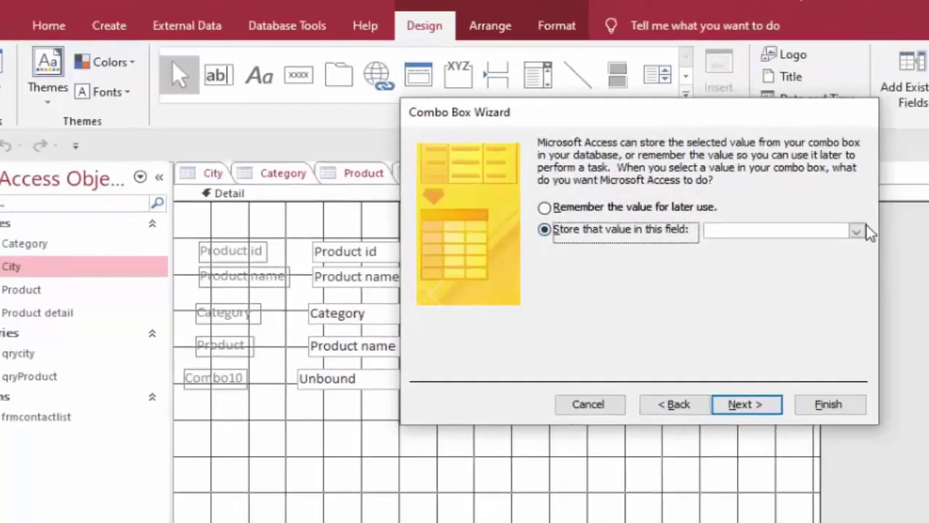
left_click(858, 231)
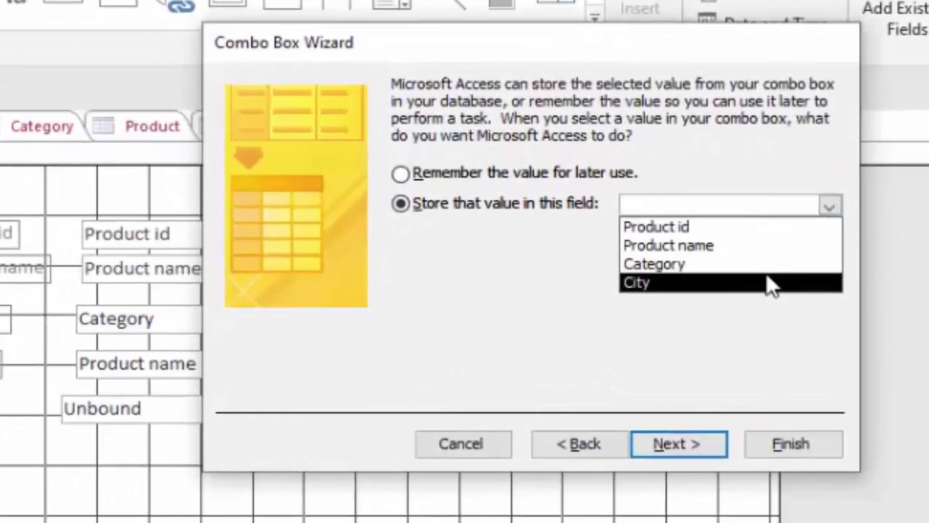
left_click(807, 289)
left_click(753, 406)
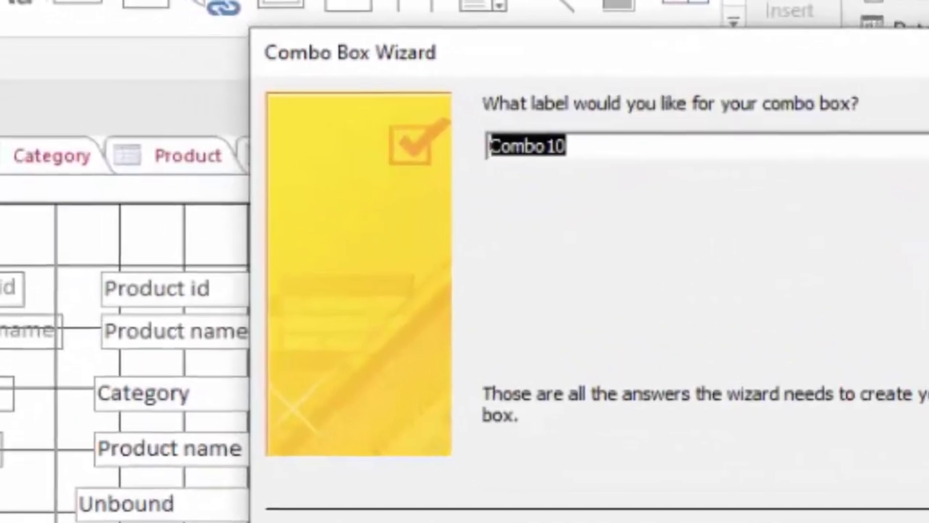
key("BackSpace")
type("CiTY")
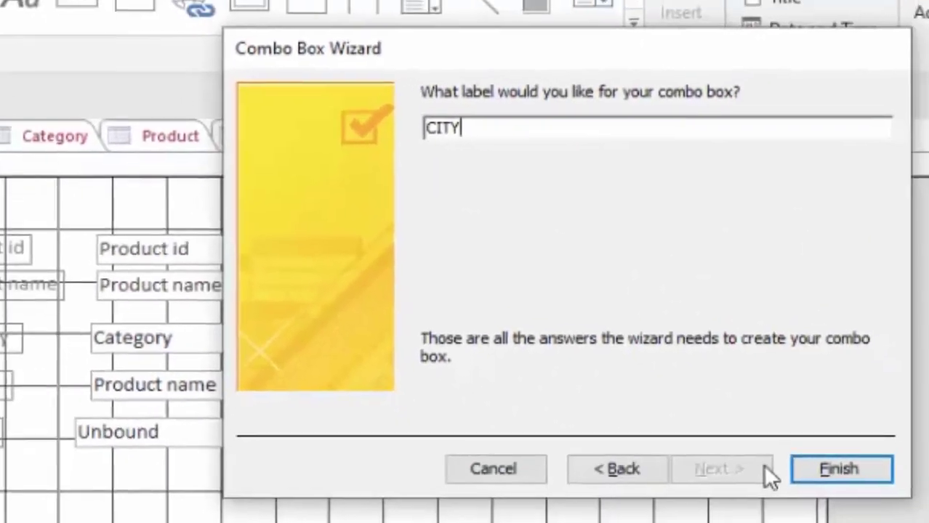
left_click(817, 469)
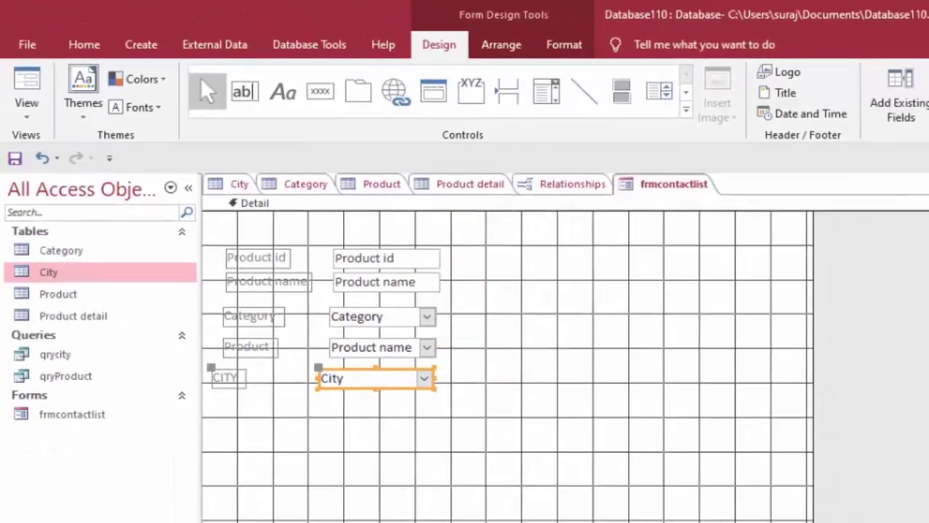
Rename Combo10 to cbocity in the Property Sheet and dismiss the missing-label warning.
key("F4")
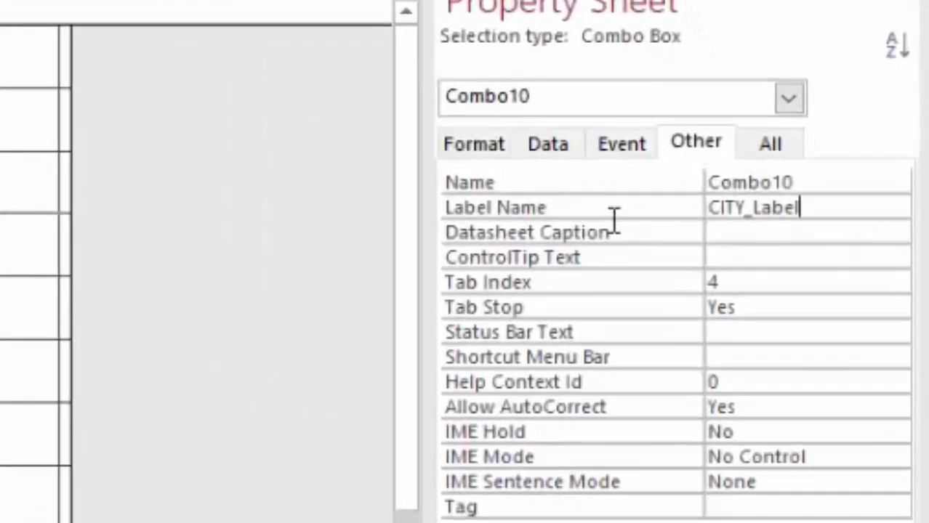
double_click(825, 185)
key("BackSpace")
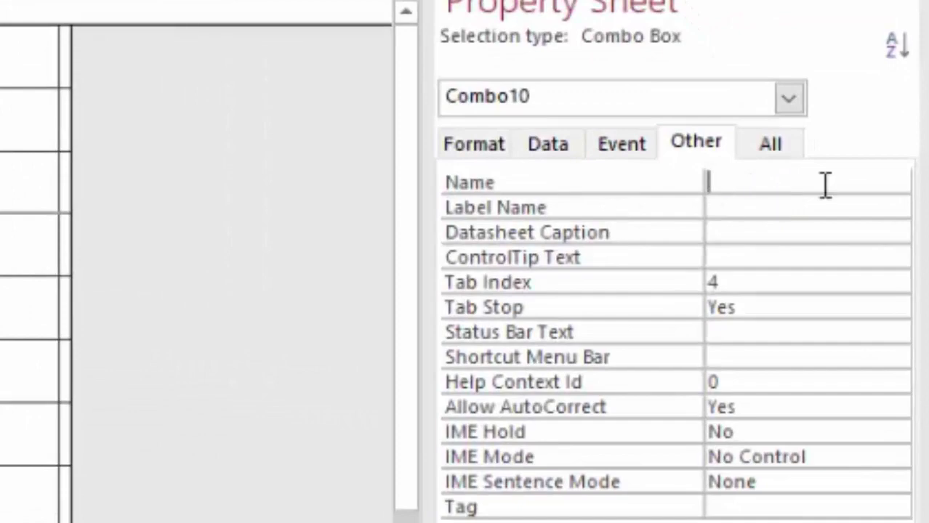
type("cboci")
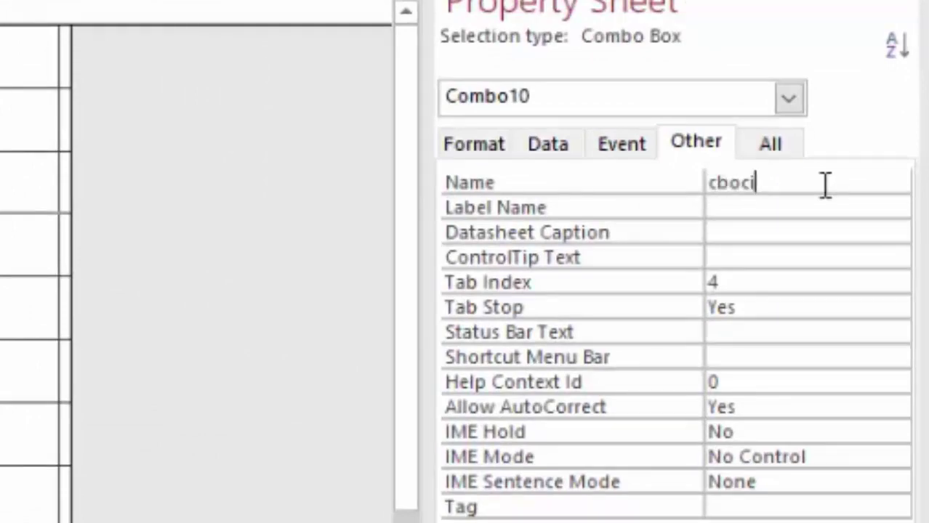
type("ty")
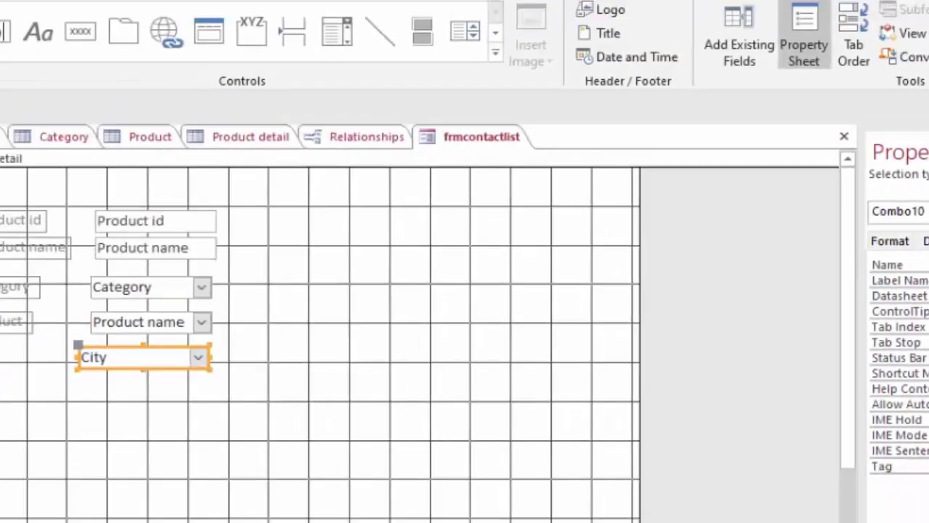
left_click(896, 230)
type("c")
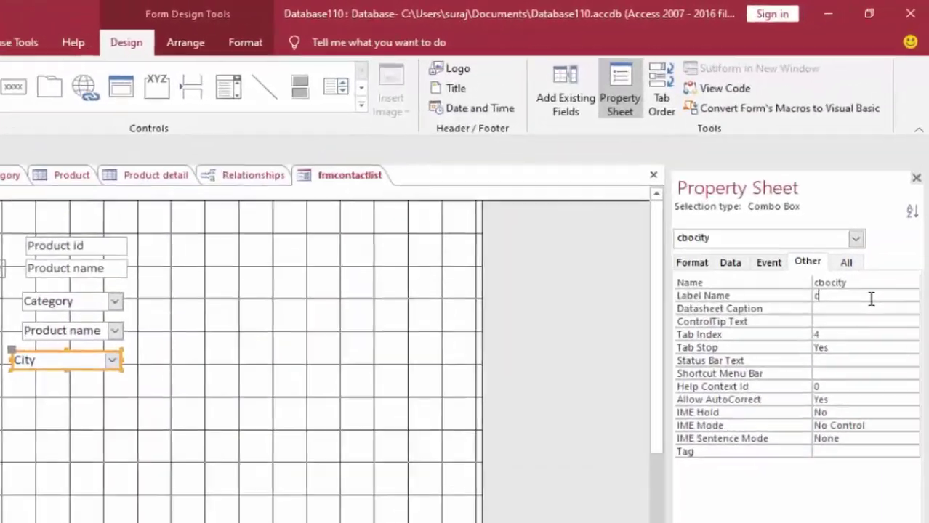
type("bocity")
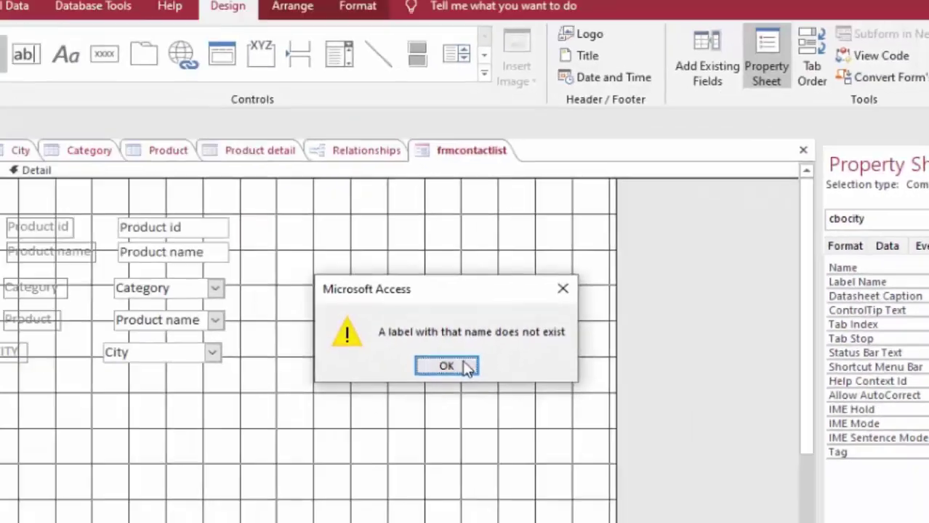
left_click(465, 366)
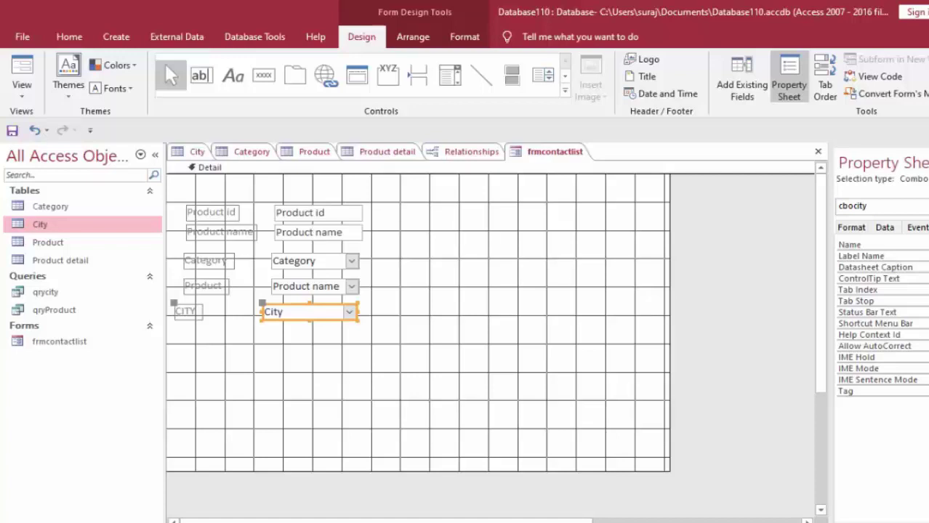
In Form view, pick Books, then Electrics, refreshing and checking the Product list each time.
left_click(22, 72)
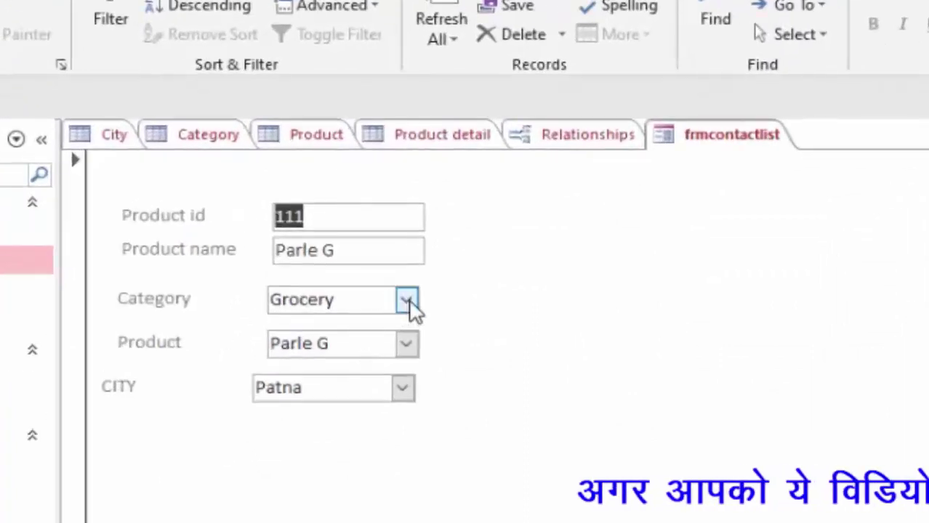
left_click(407, 301)
left_click(375, 327)
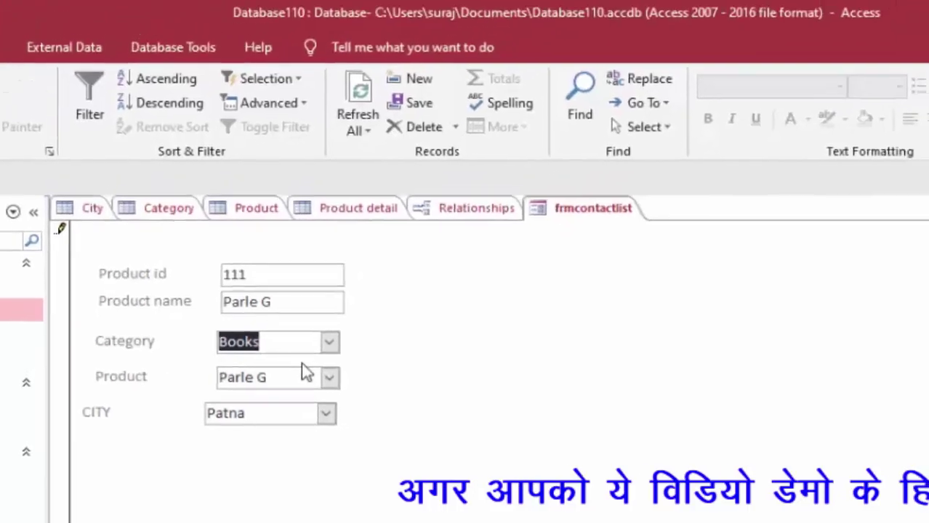
left_click(329, 378)
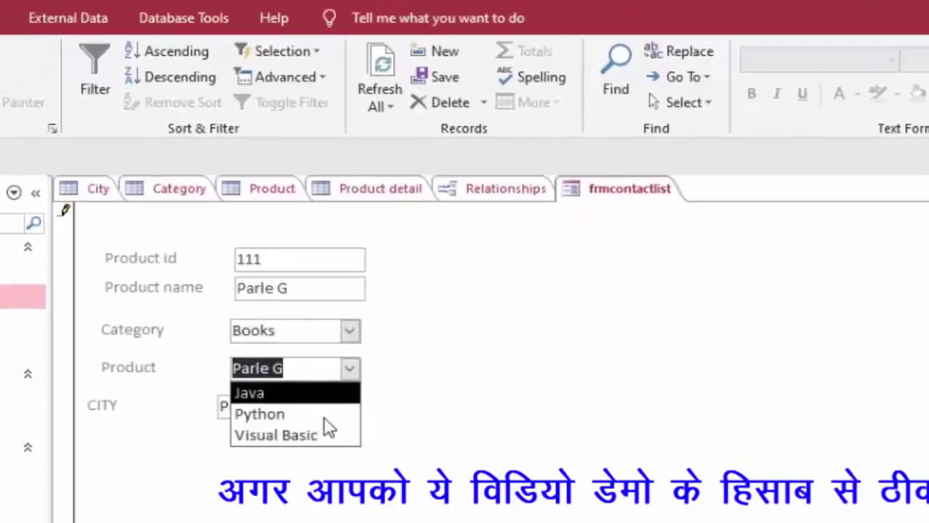
key("Escape")
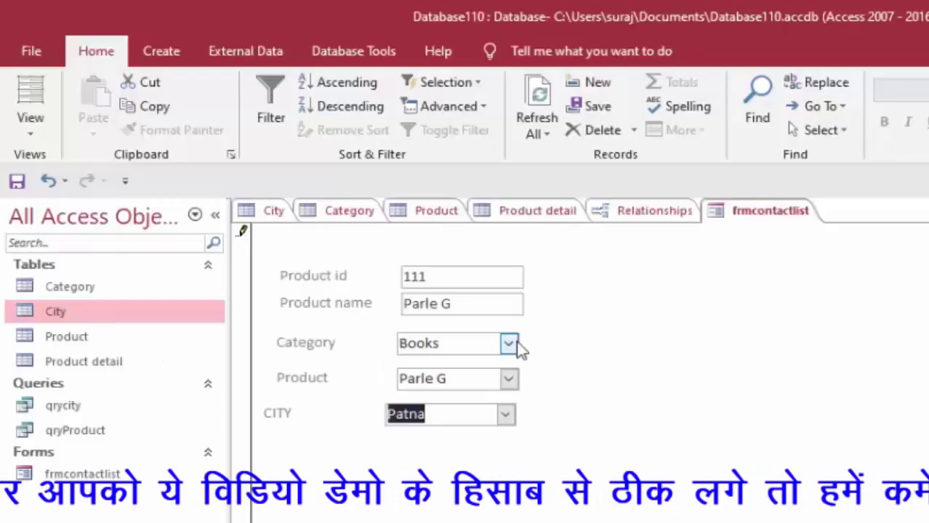
left_click(514, 342)
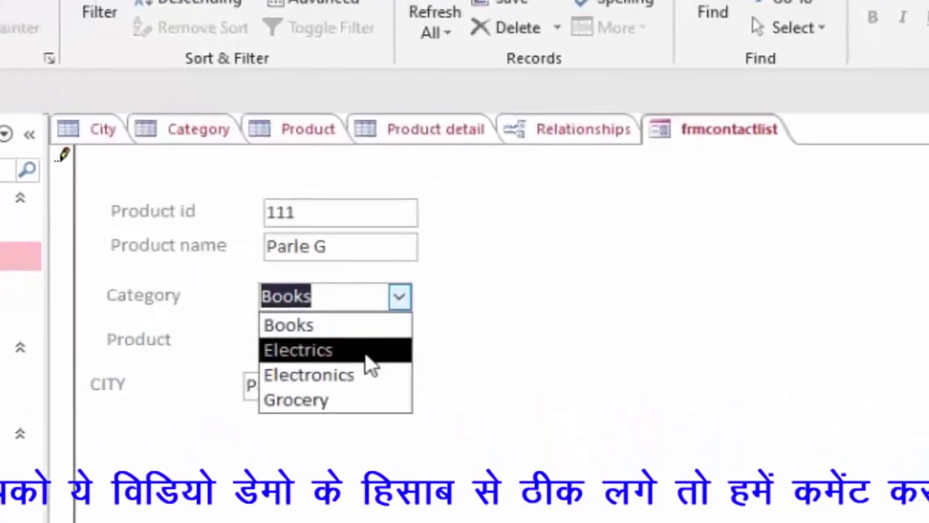
left_click(367, 356)
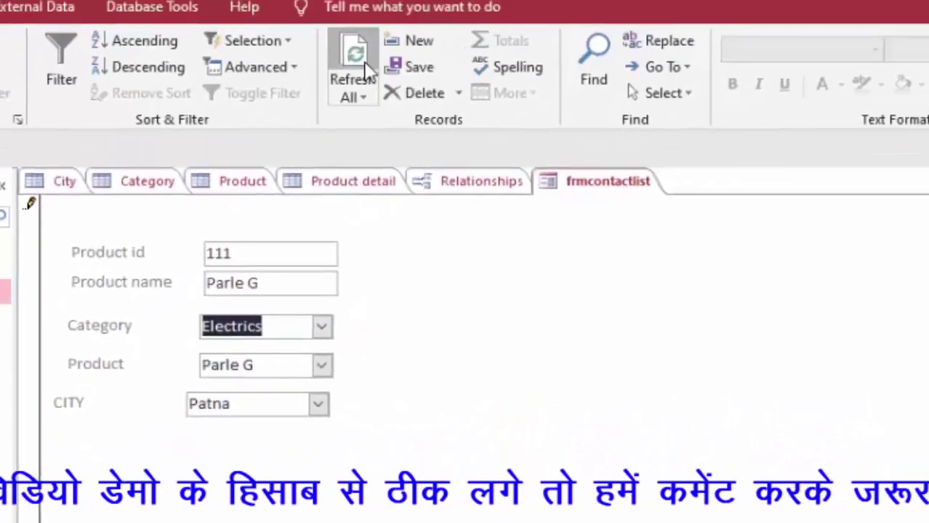
left_click(339, 80)
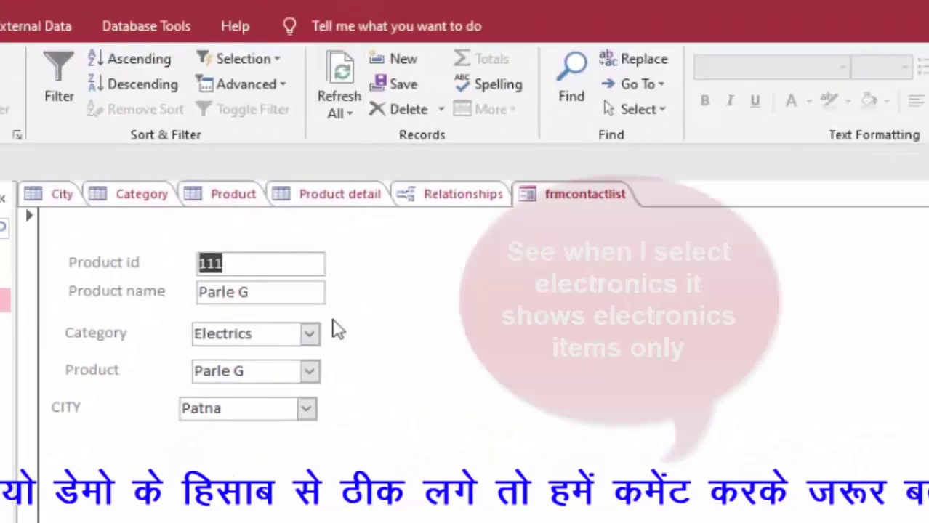
left_click(310, 370)
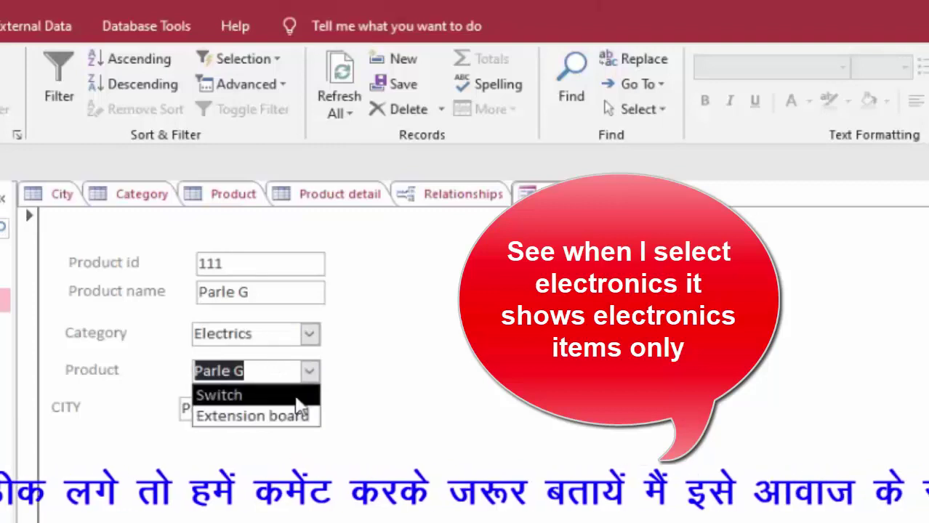
left_click(310, 371)
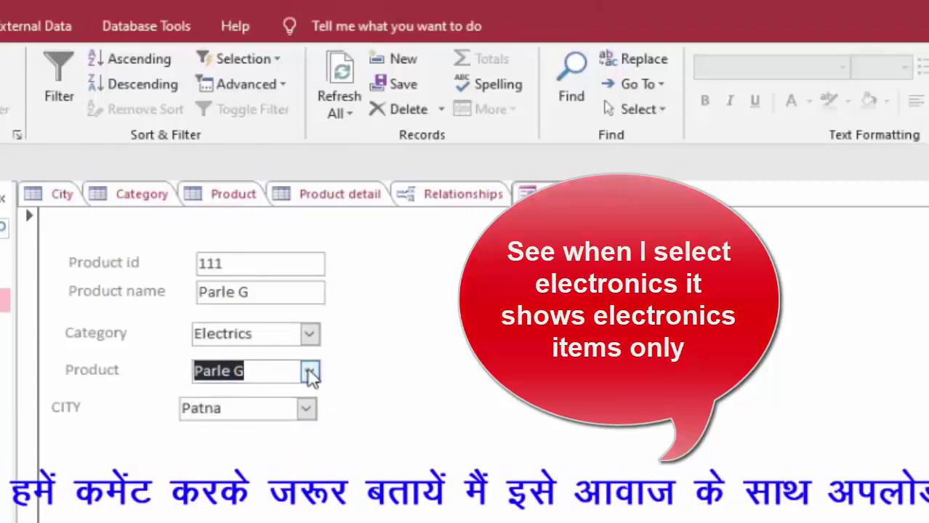
Test Grocery, then Electronics, refreshing and checking the filtered Product choices each time.
left_click(308, 333)
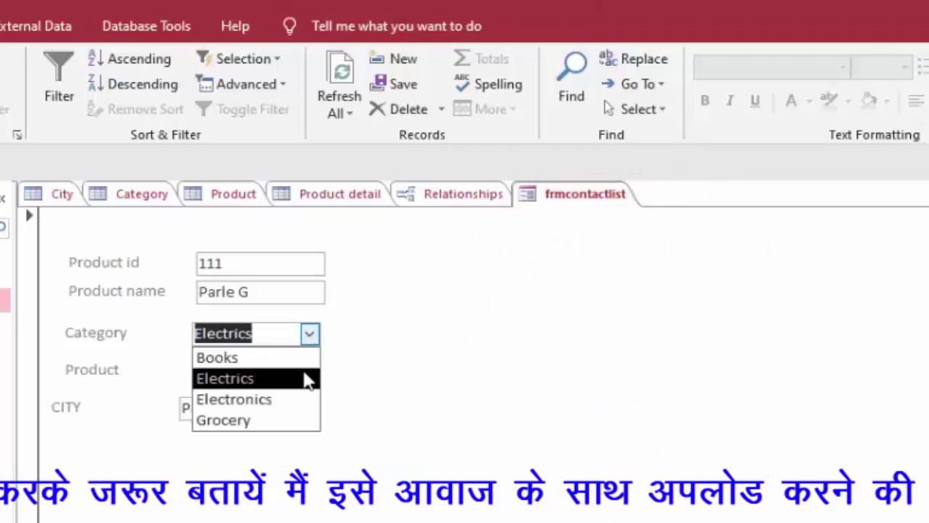
left_click(289, 420)
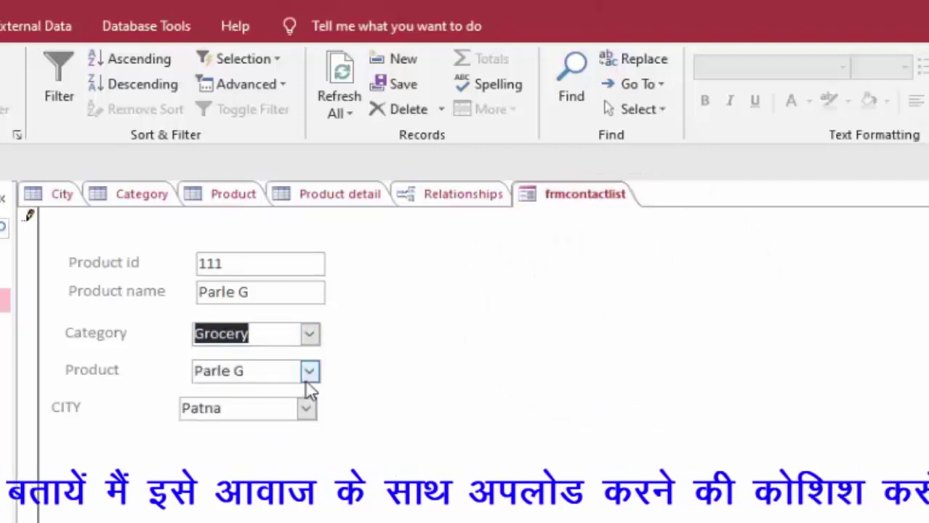
left_click(339, 85)
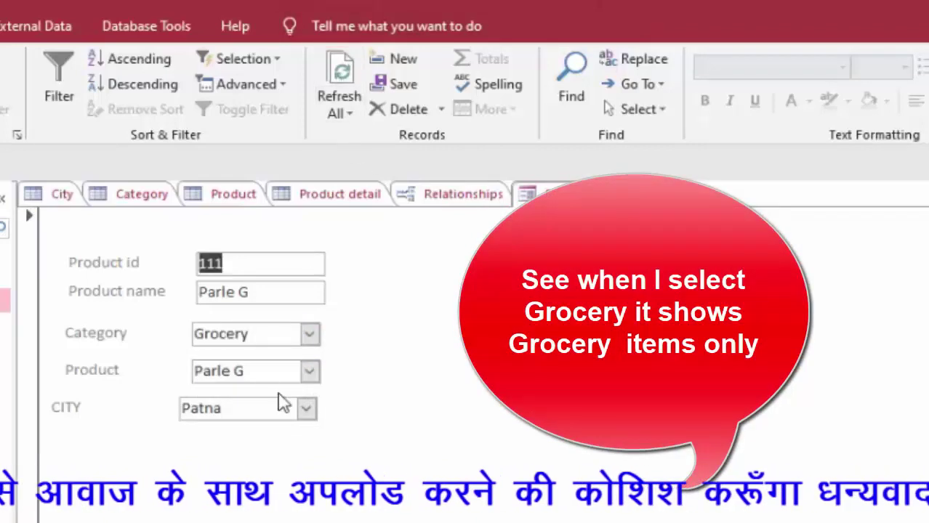
left_click(309, 371)
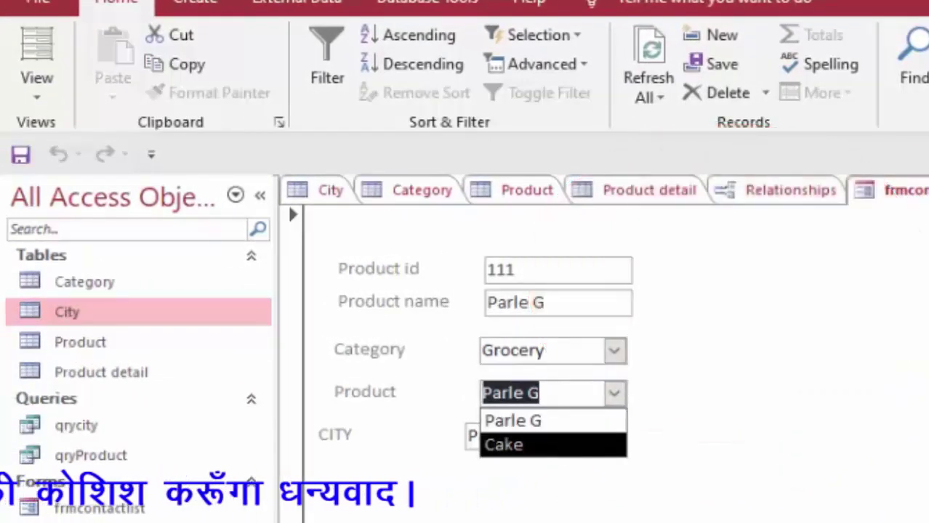
left_click(610, 491)
left_click(614, 351)
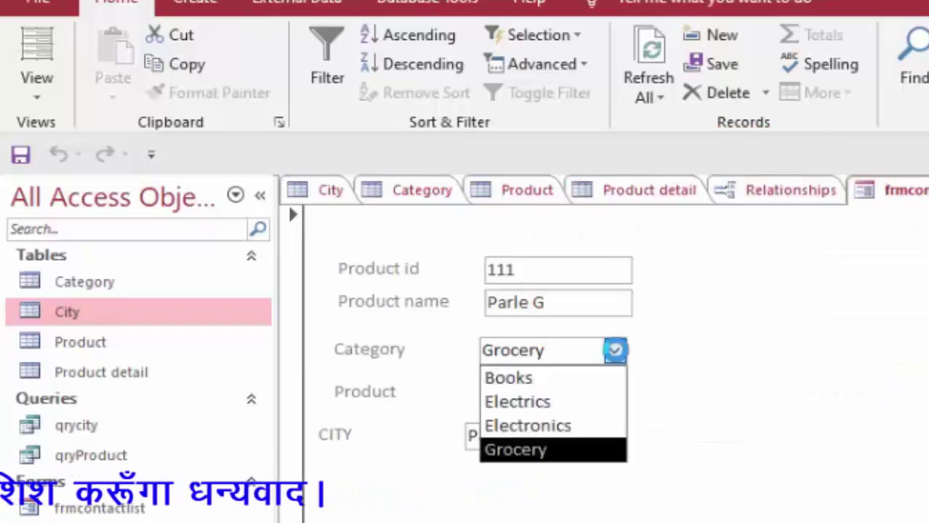
left_click(571, 428)
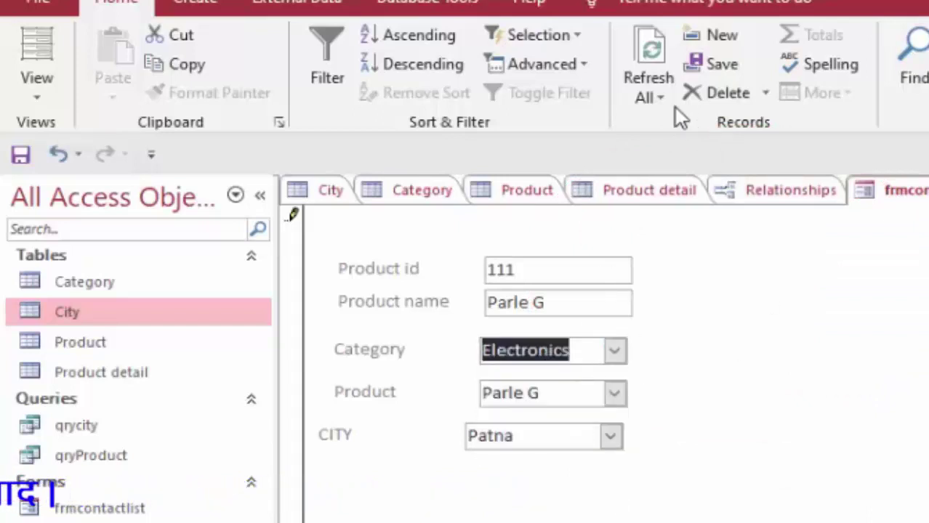
left_click(650, 53)
left_click(615, 395)
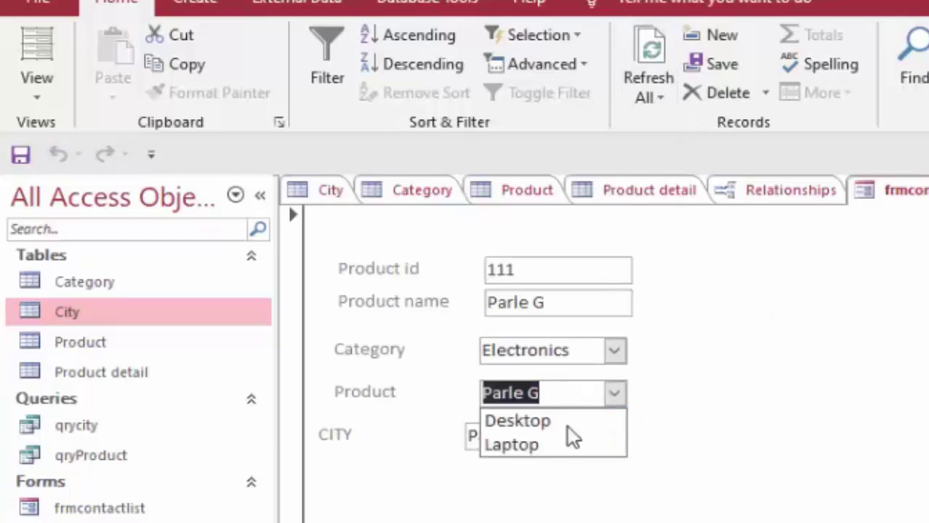
key("Escape")
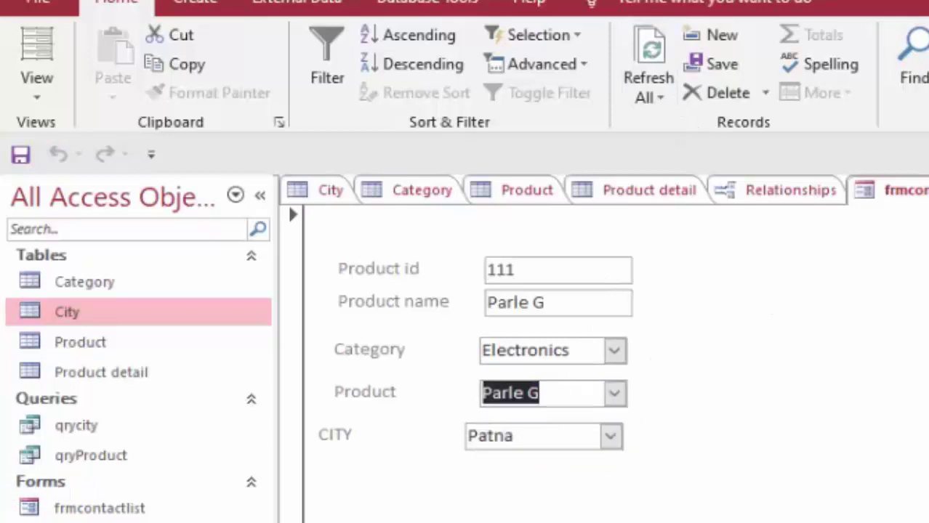